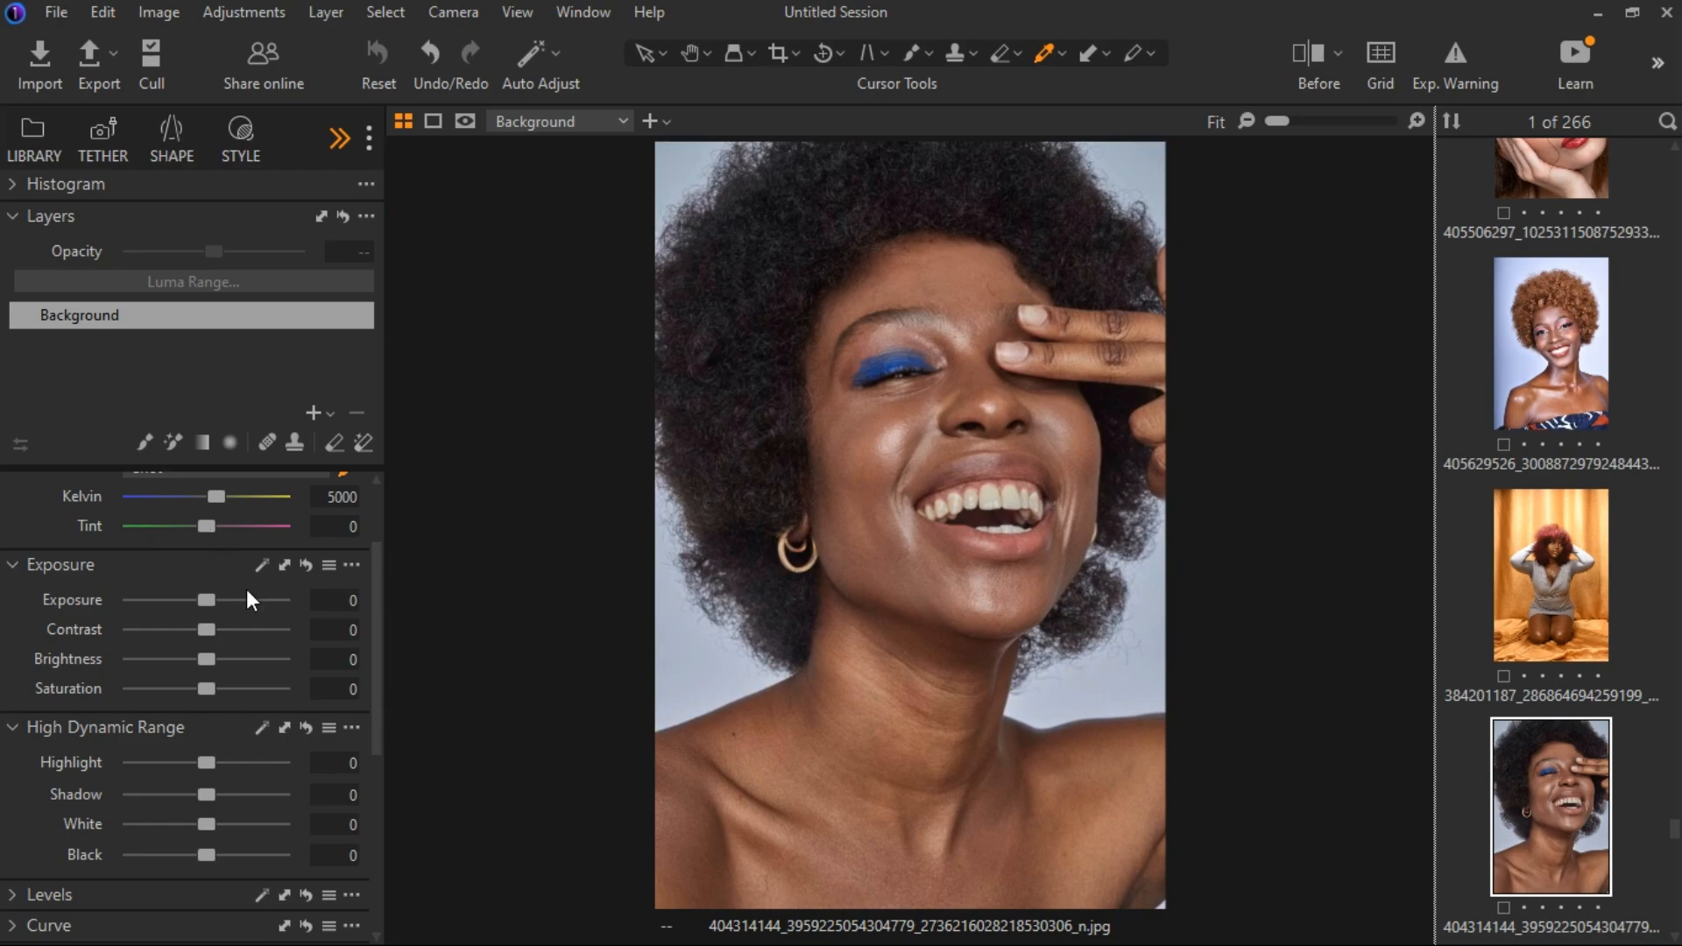
scroll(250, 600, "up", 2)
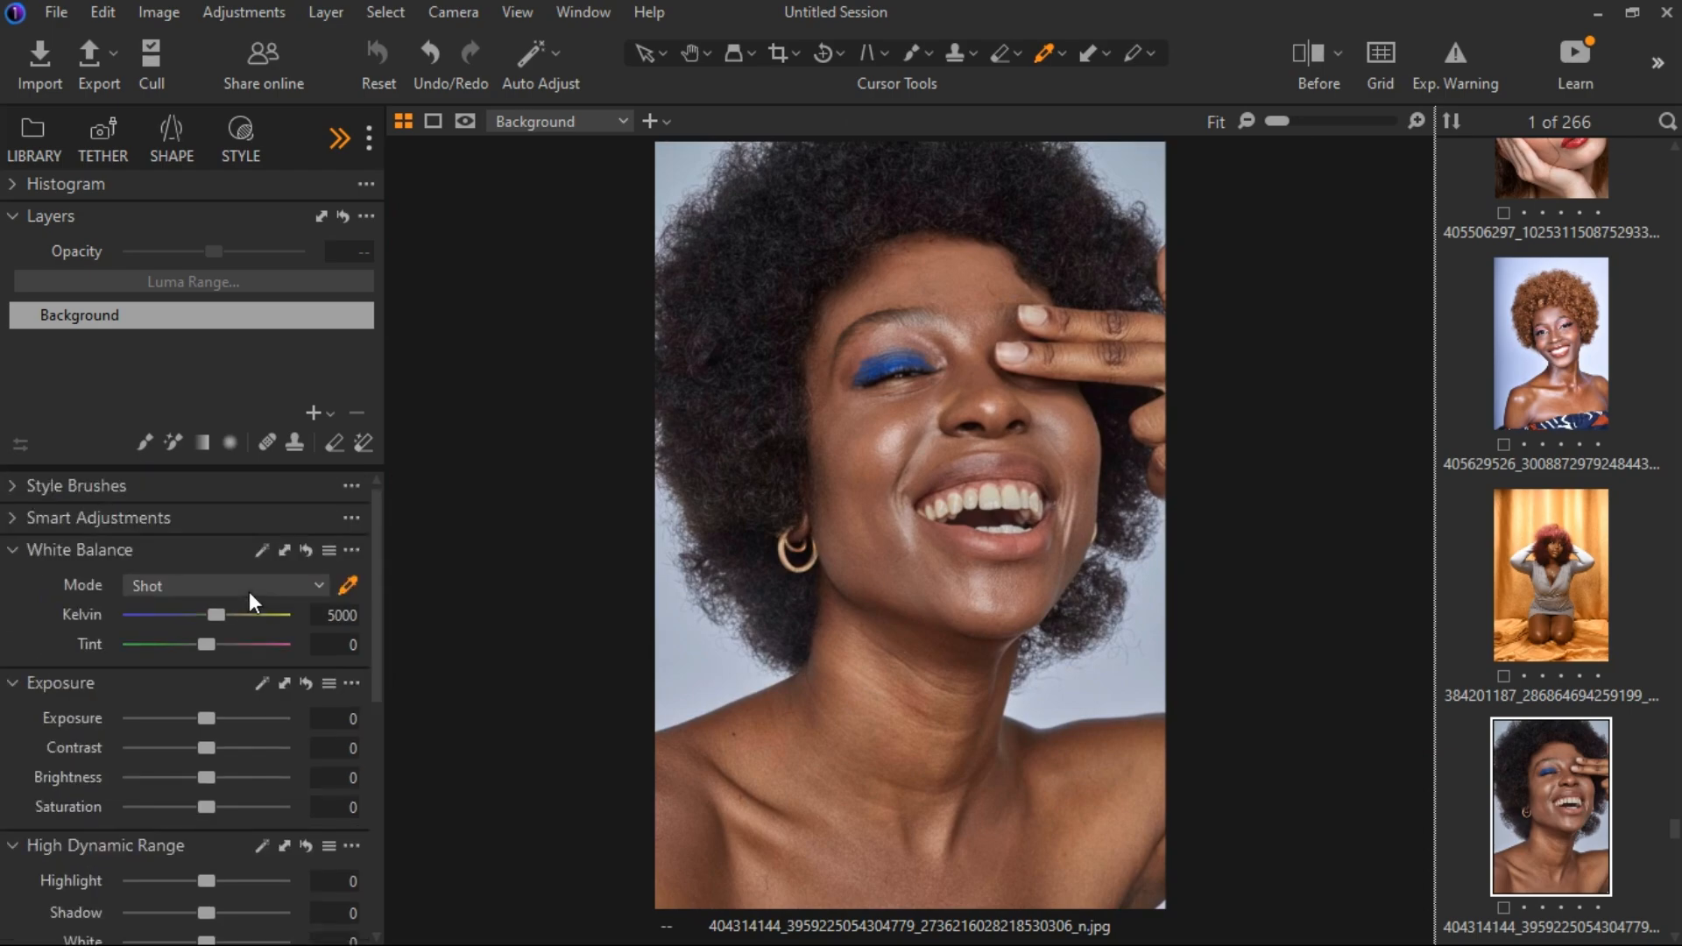
left_click(314, 415)
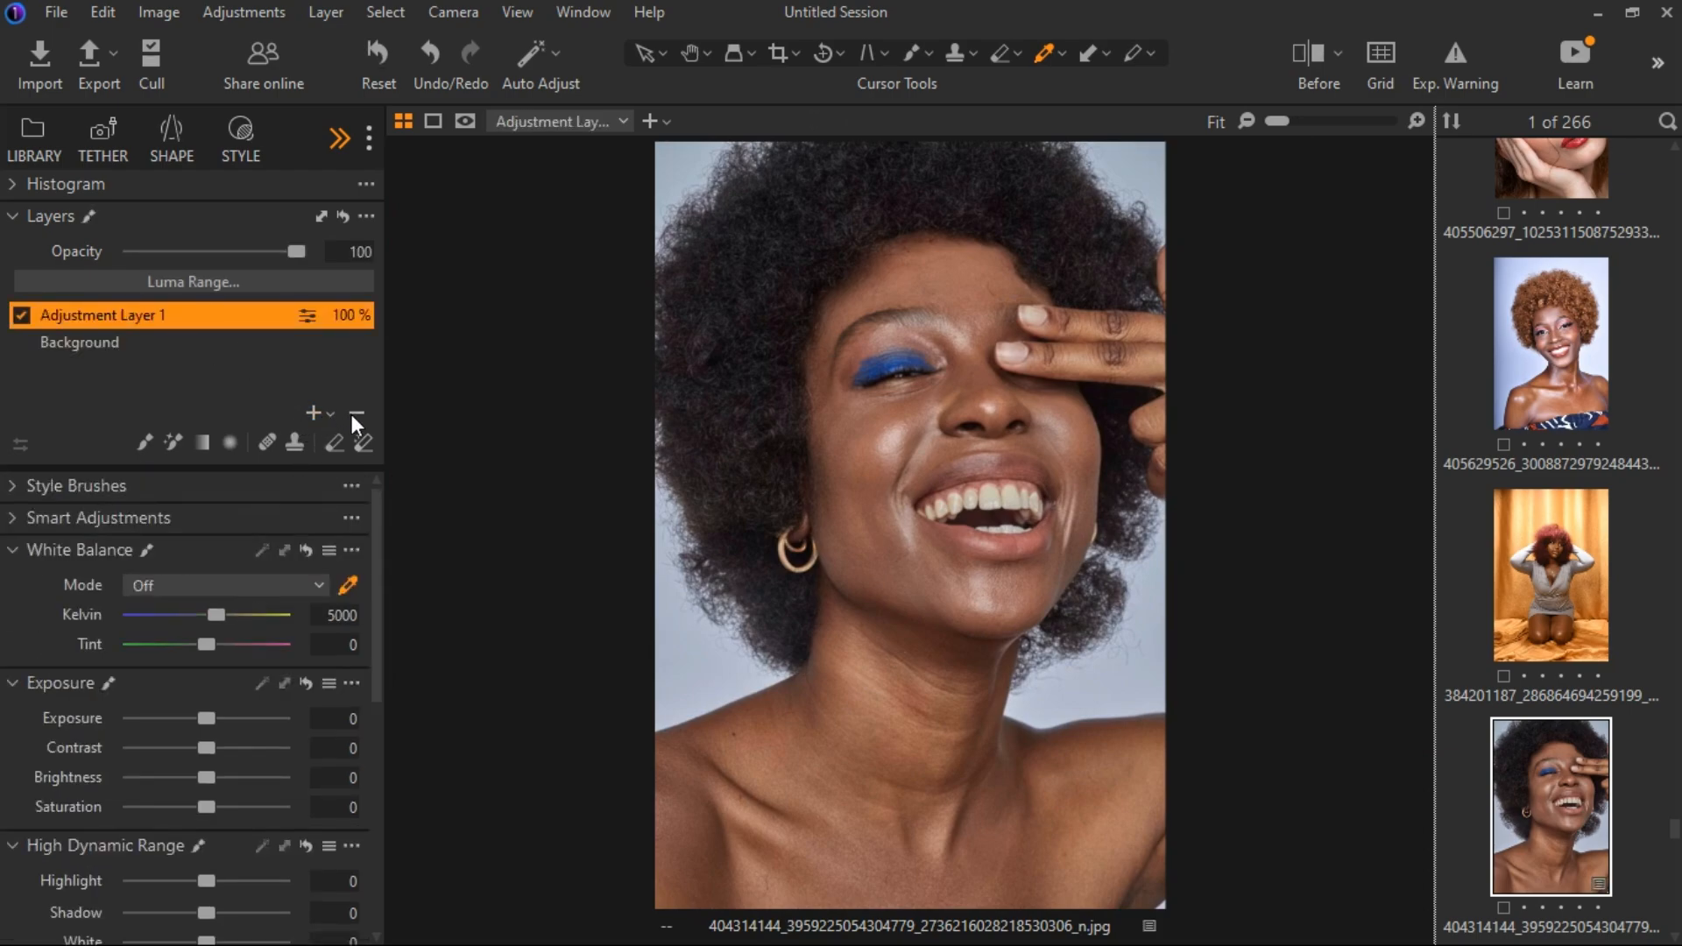
left_click(354, 413)
Create a new filled adjustment layer above the Background and check its mask over the photo.
left_click(331, 412)
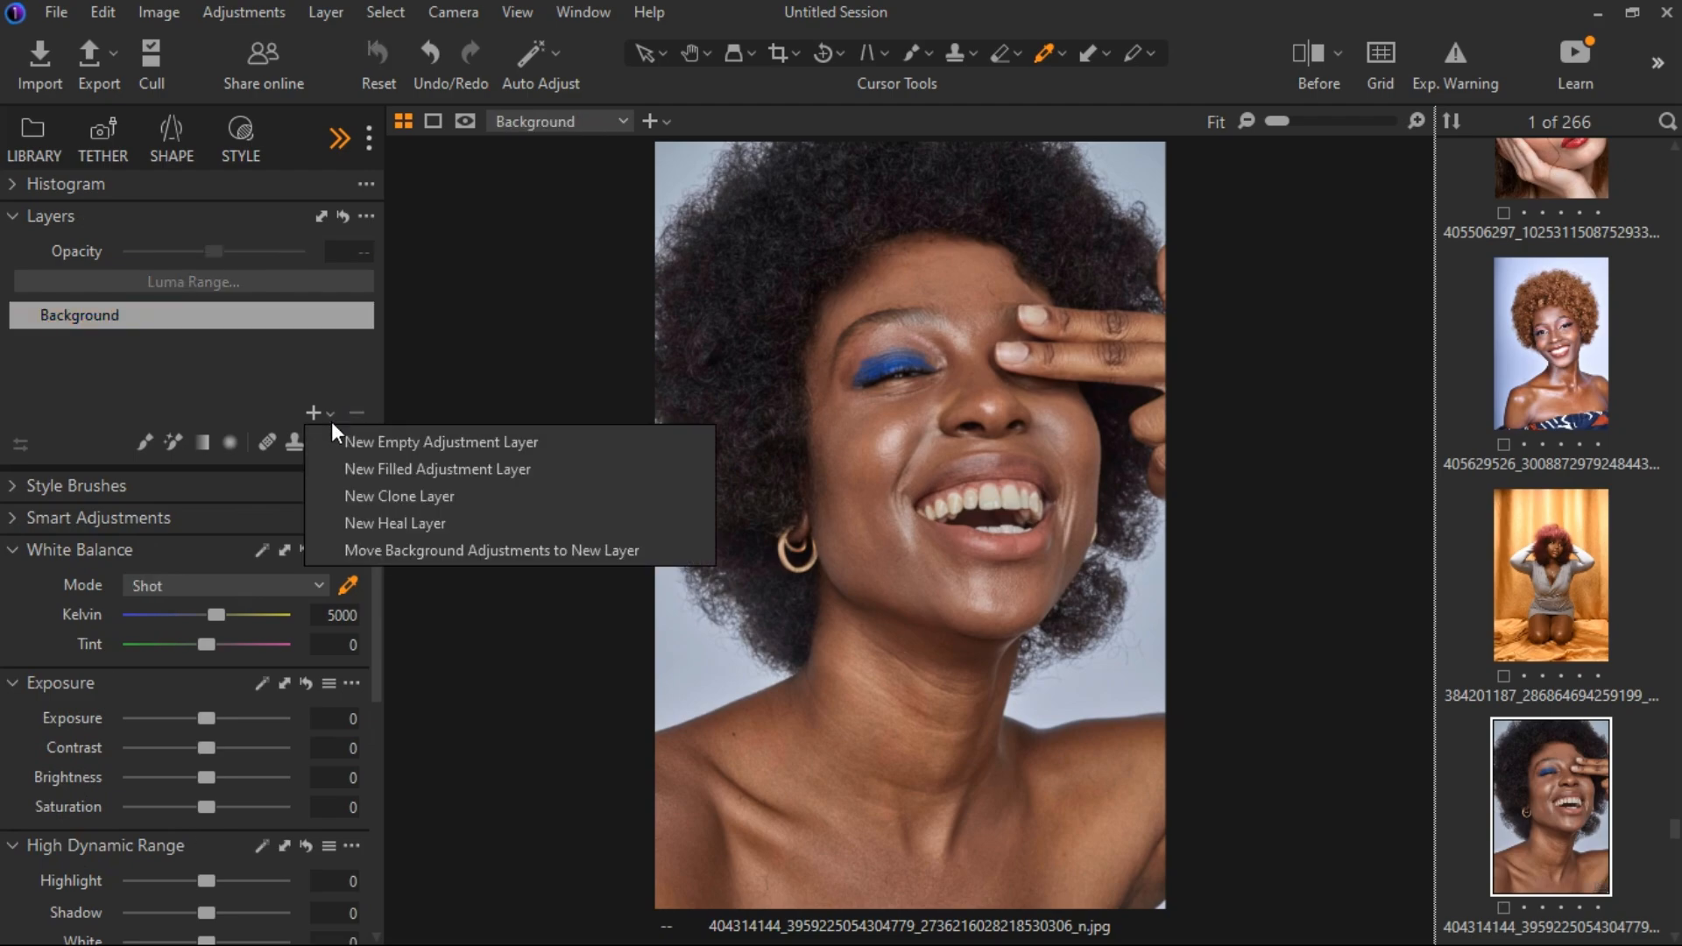
left_click(366, 470)
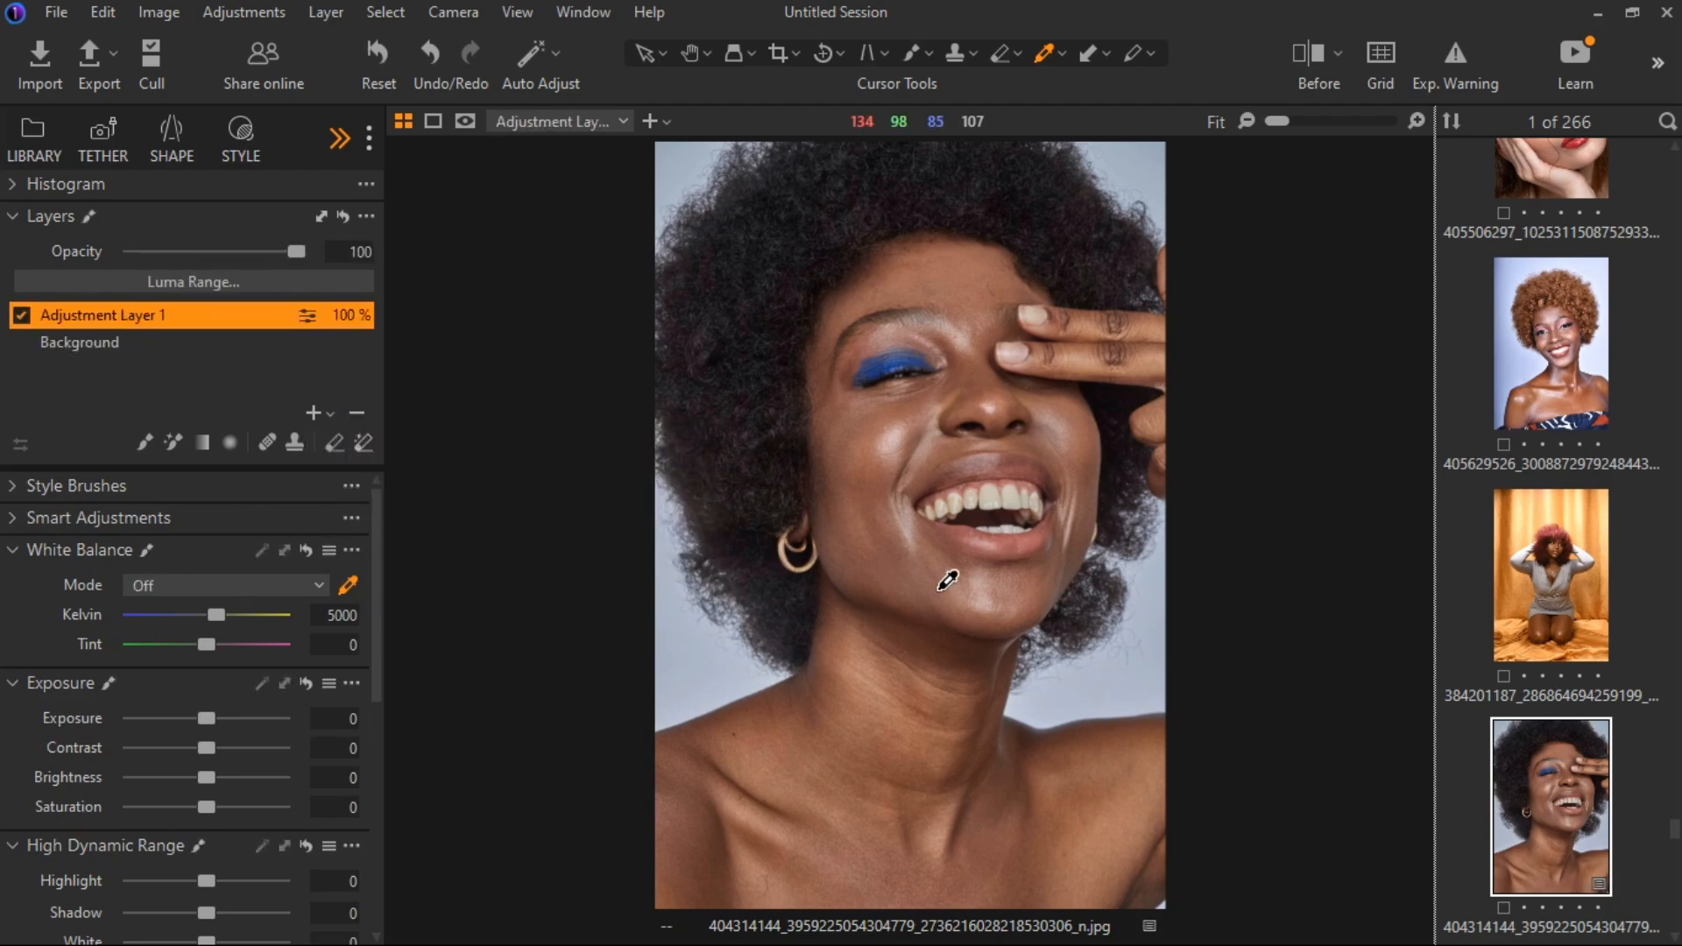
key("m")
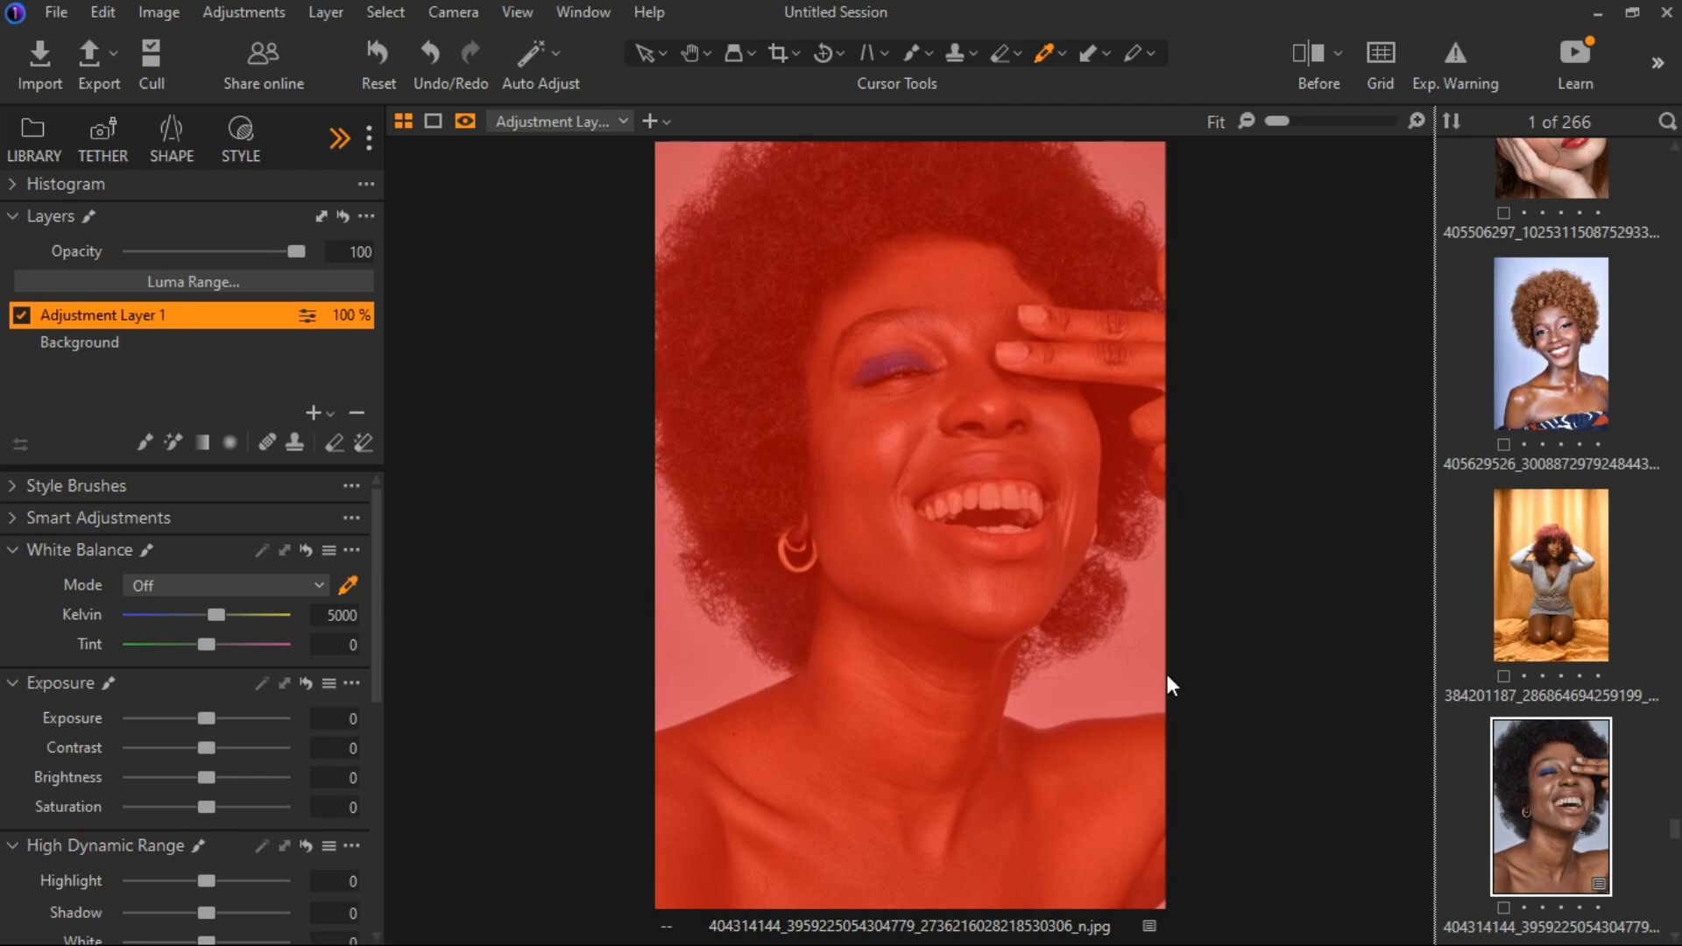
key("m")
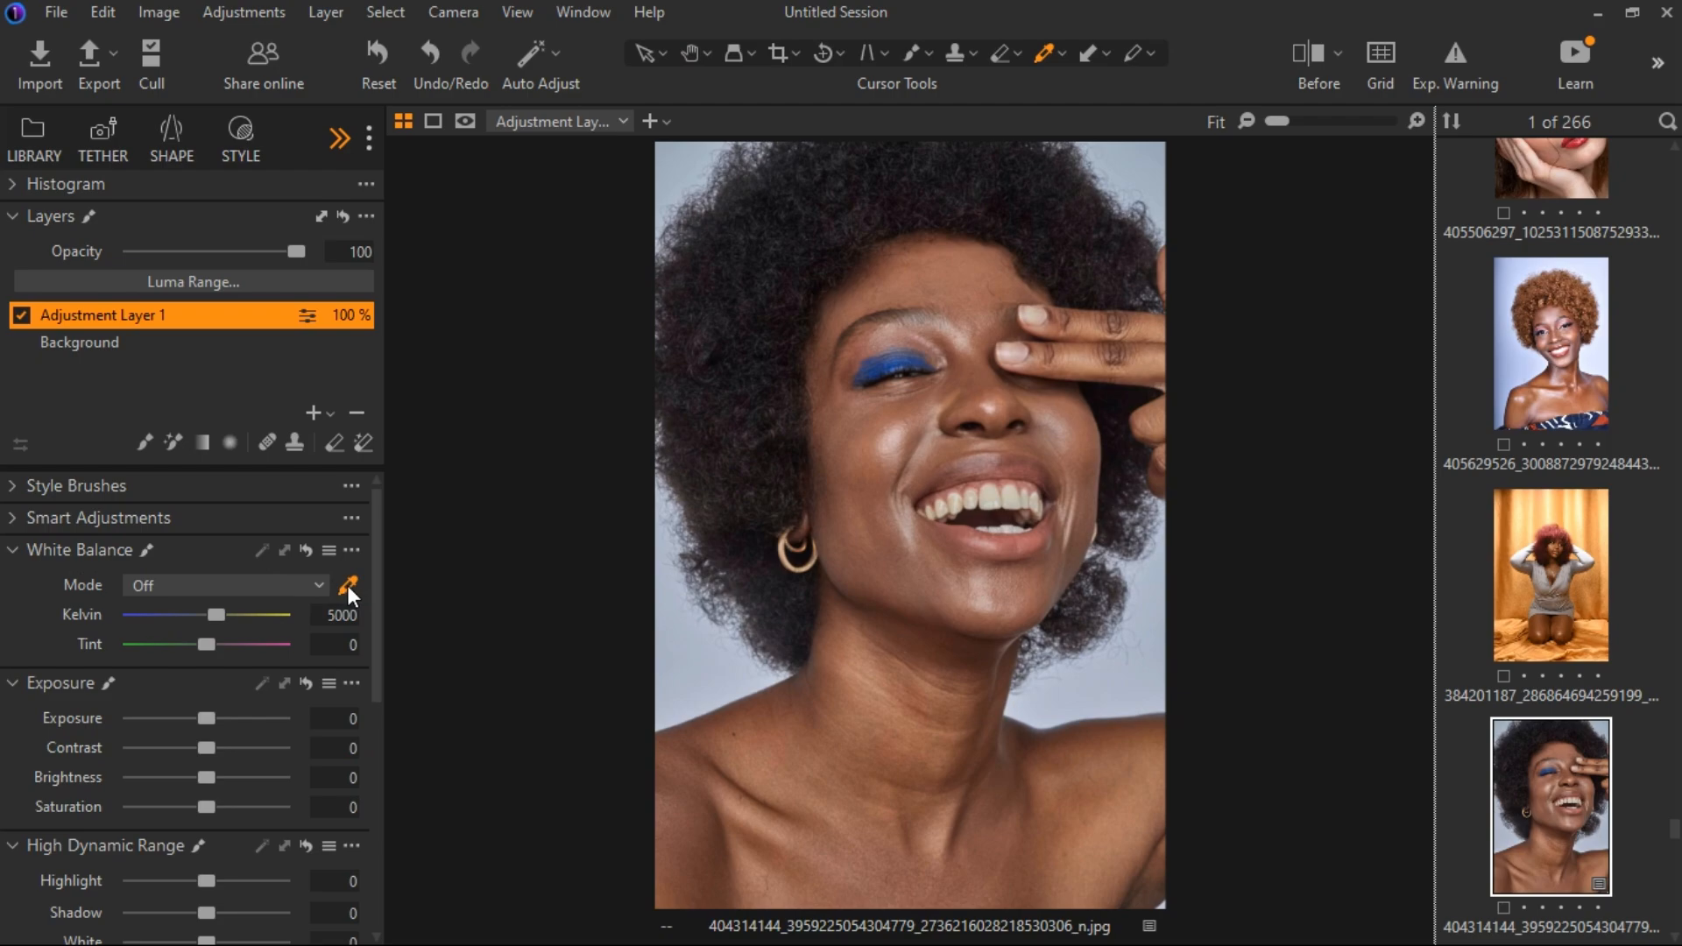
Sample the teeth area with the white balance picker to set the layer to about Kelvin 4445 and Tint -3.4.
scroll(1022, 550, "up", 3)
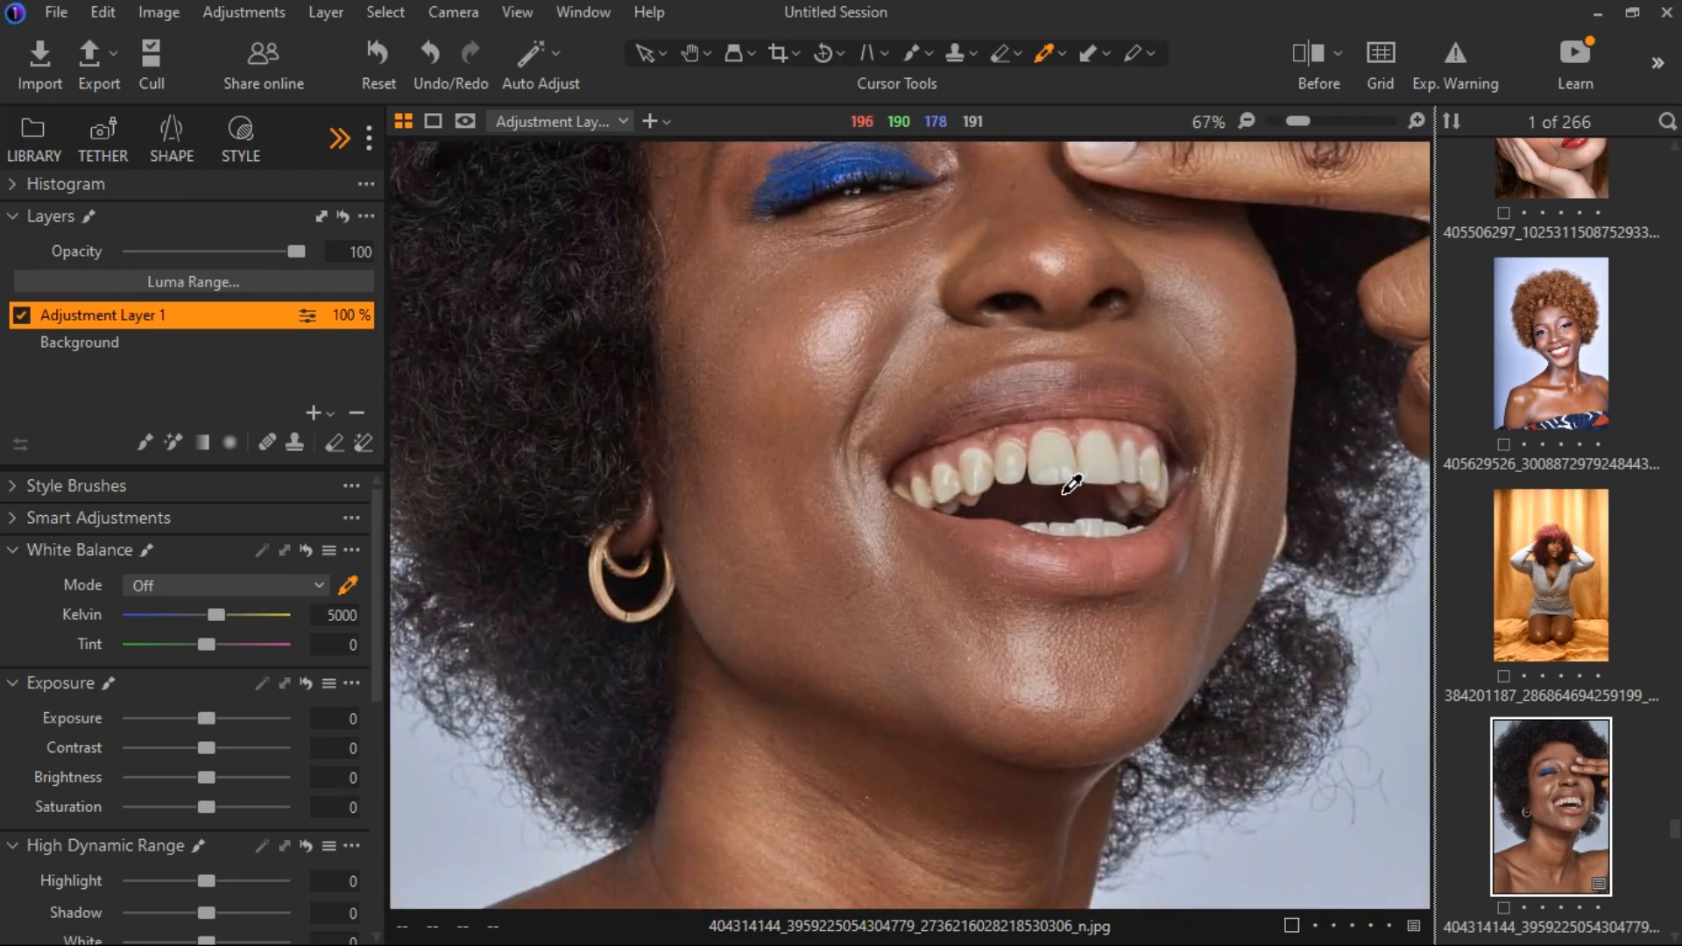
left_click(1075, 480)
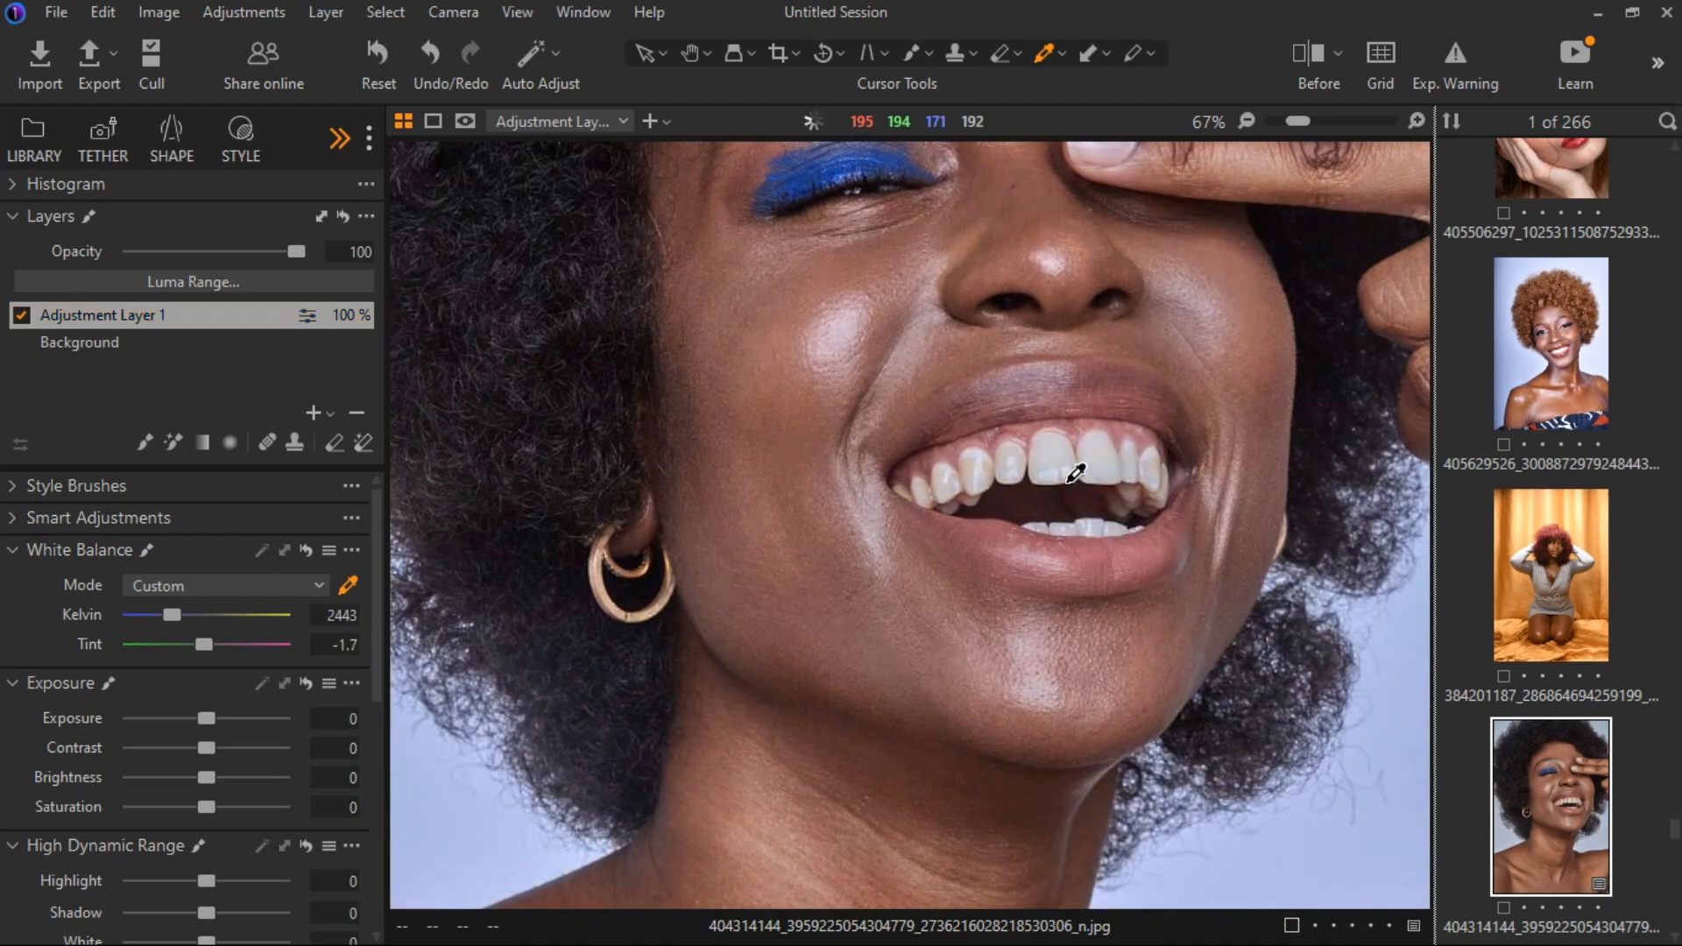
scroll(1075, 473, "down", 3)
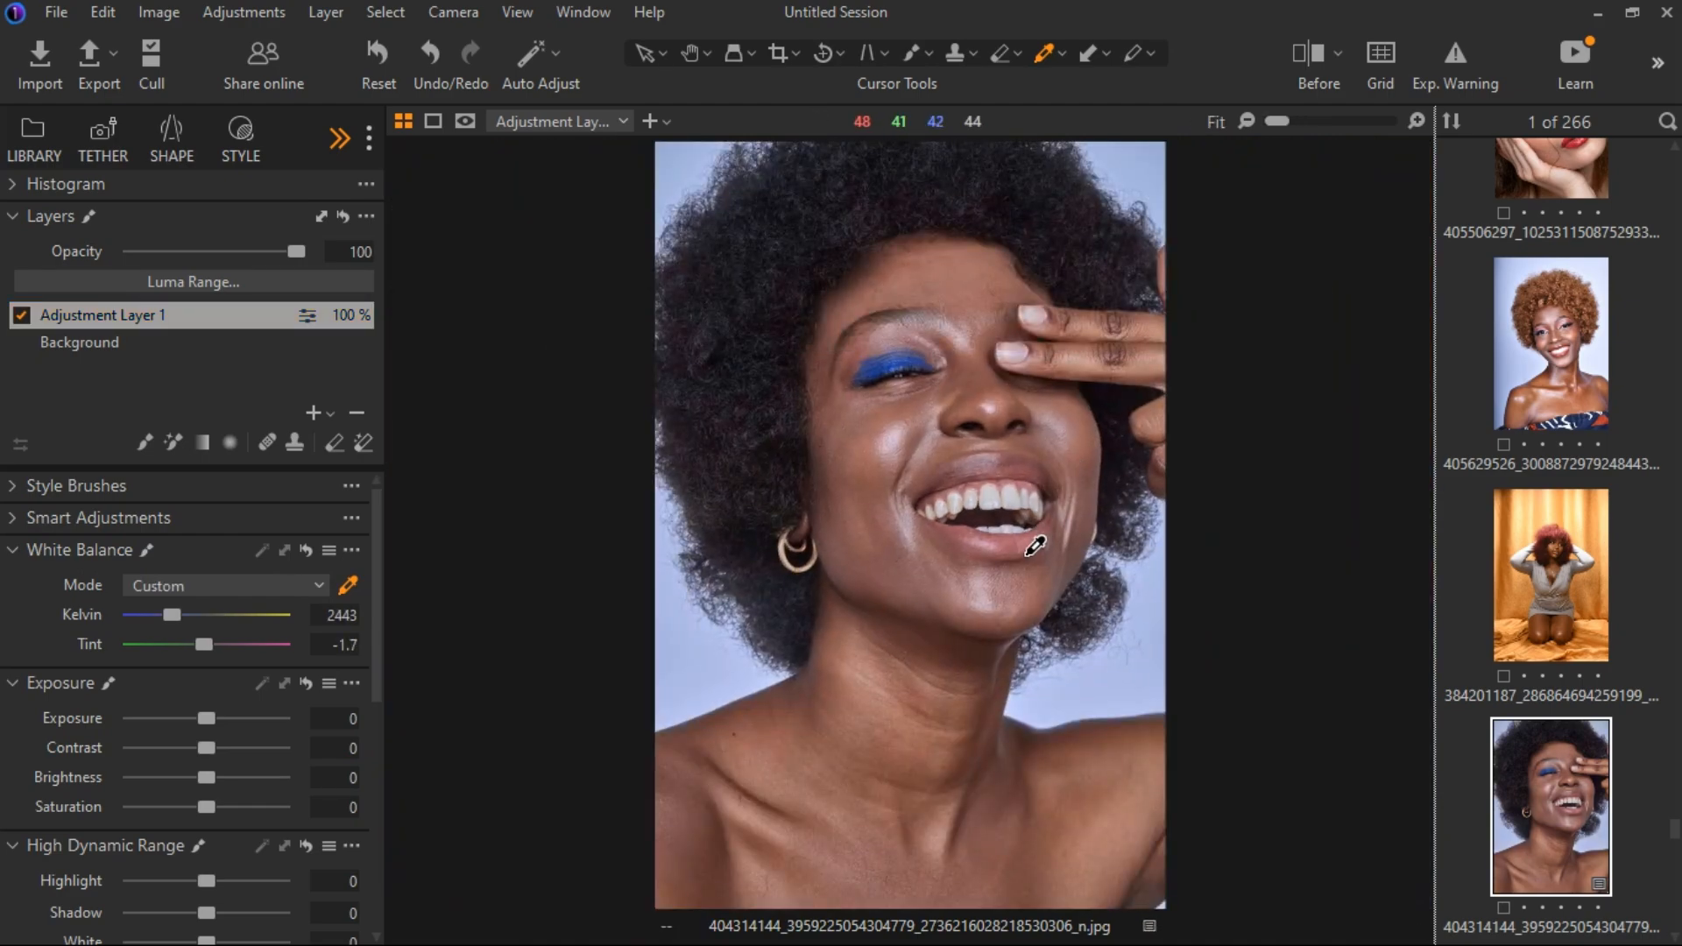
left_click(1027, 552)
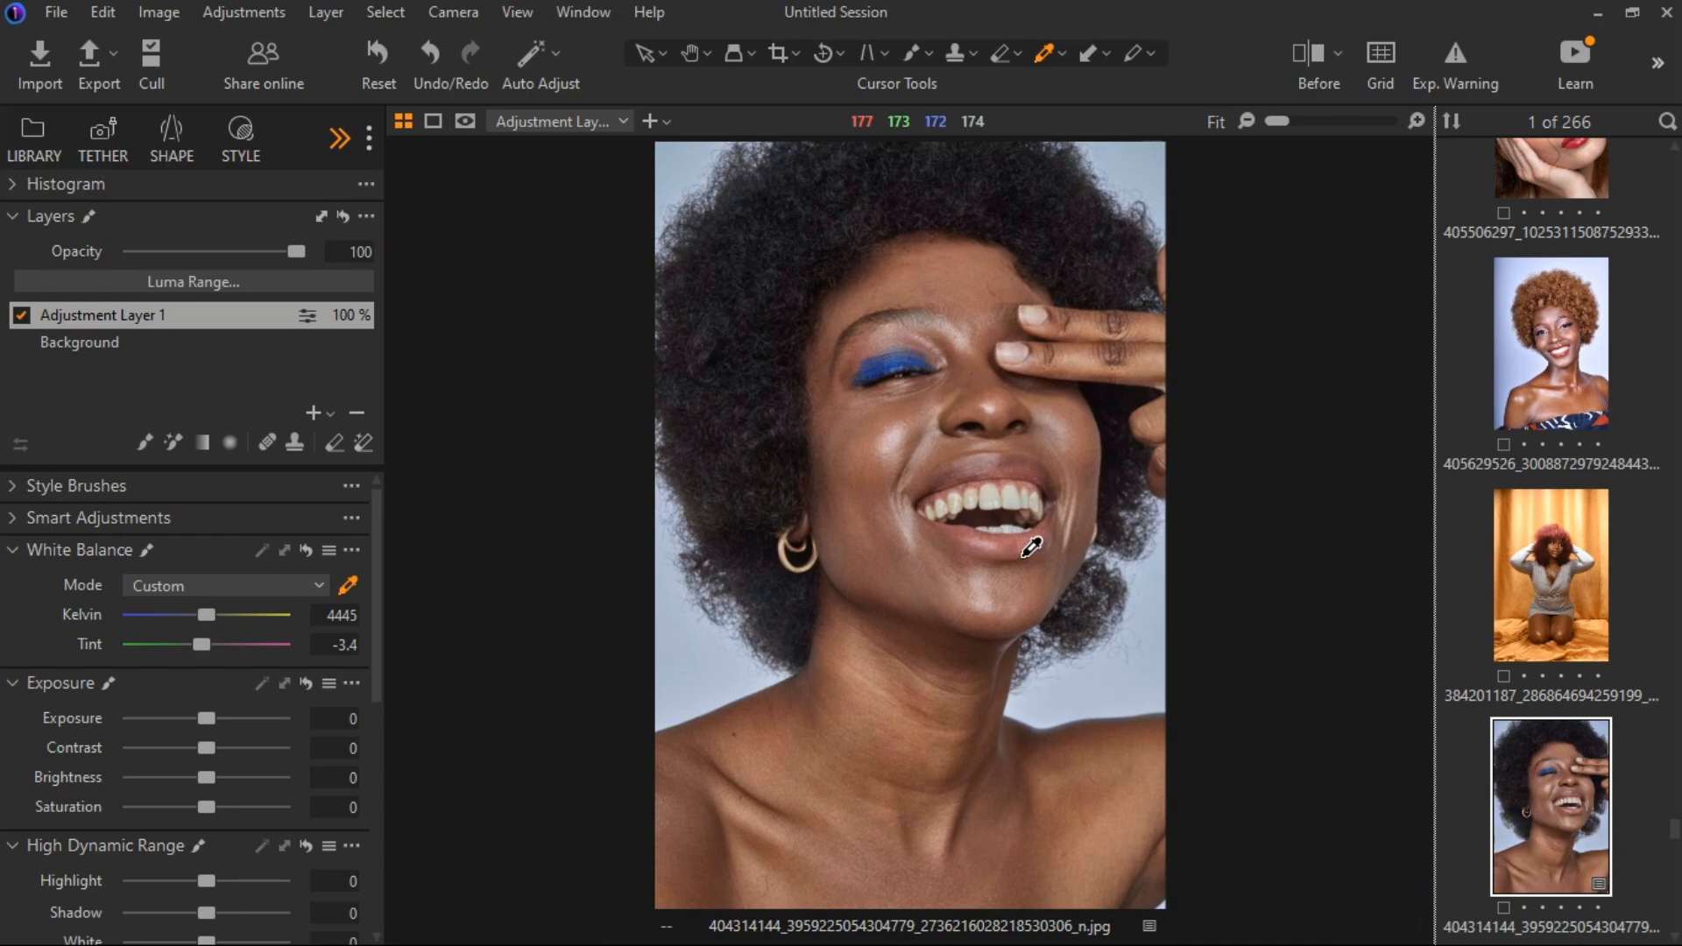
Compare the portrait with and without Adjustment Layer 1, also using the split before/after view.
scroll(1026, 543, "up", 1)
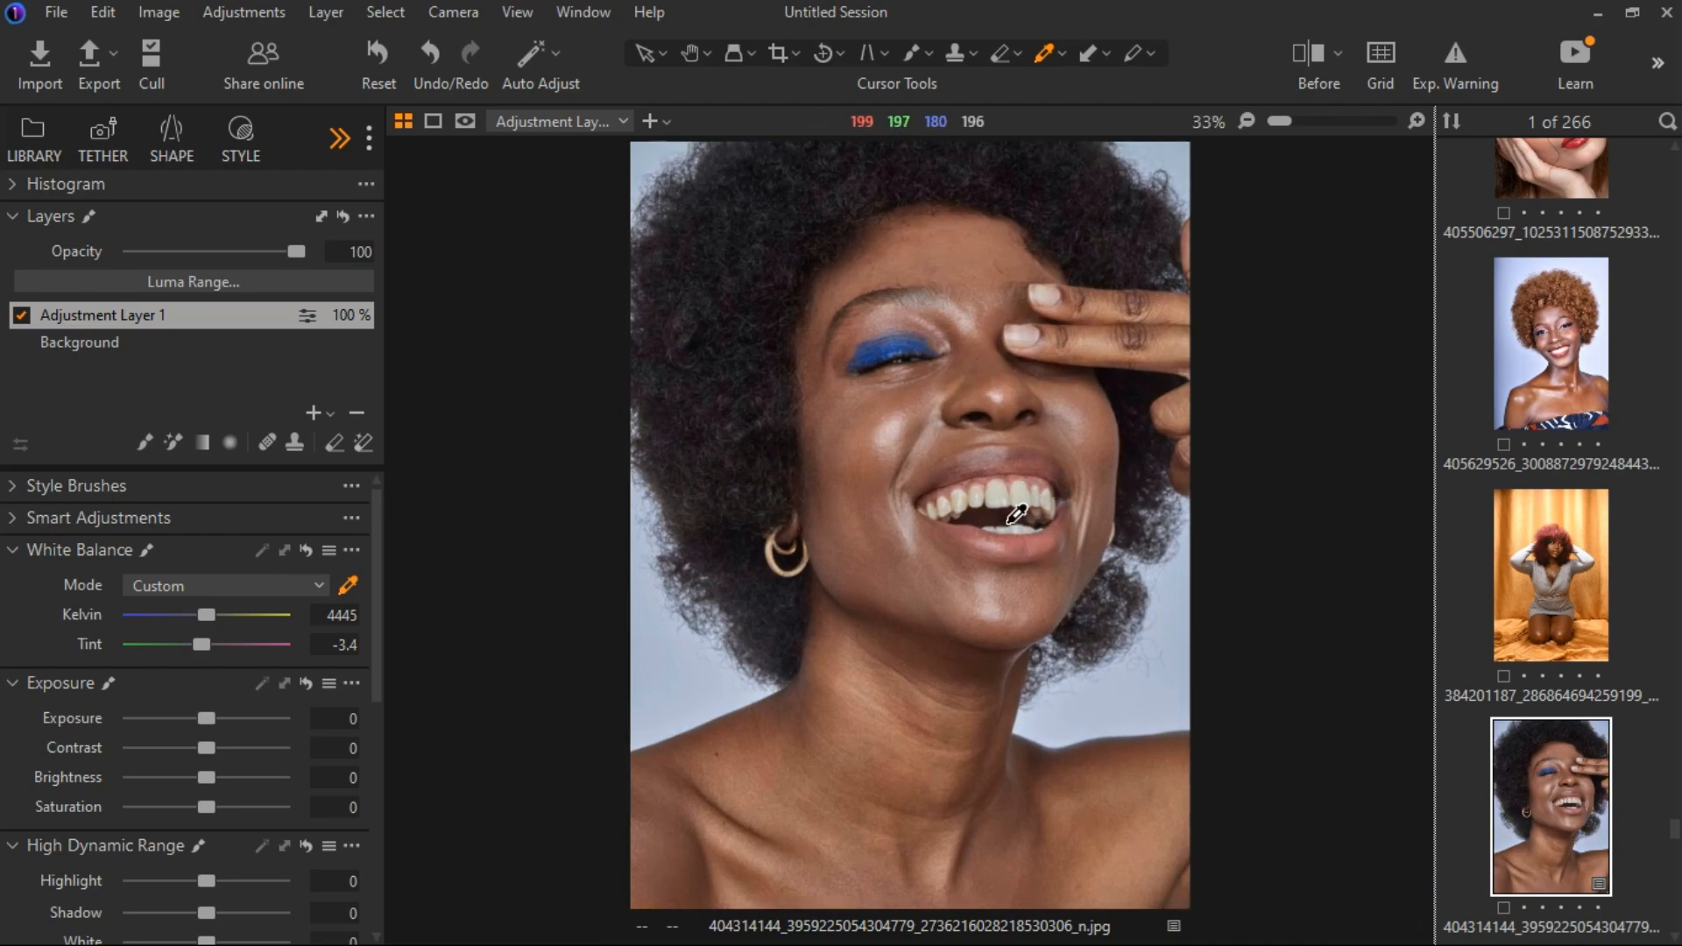
left_click(20, 315)
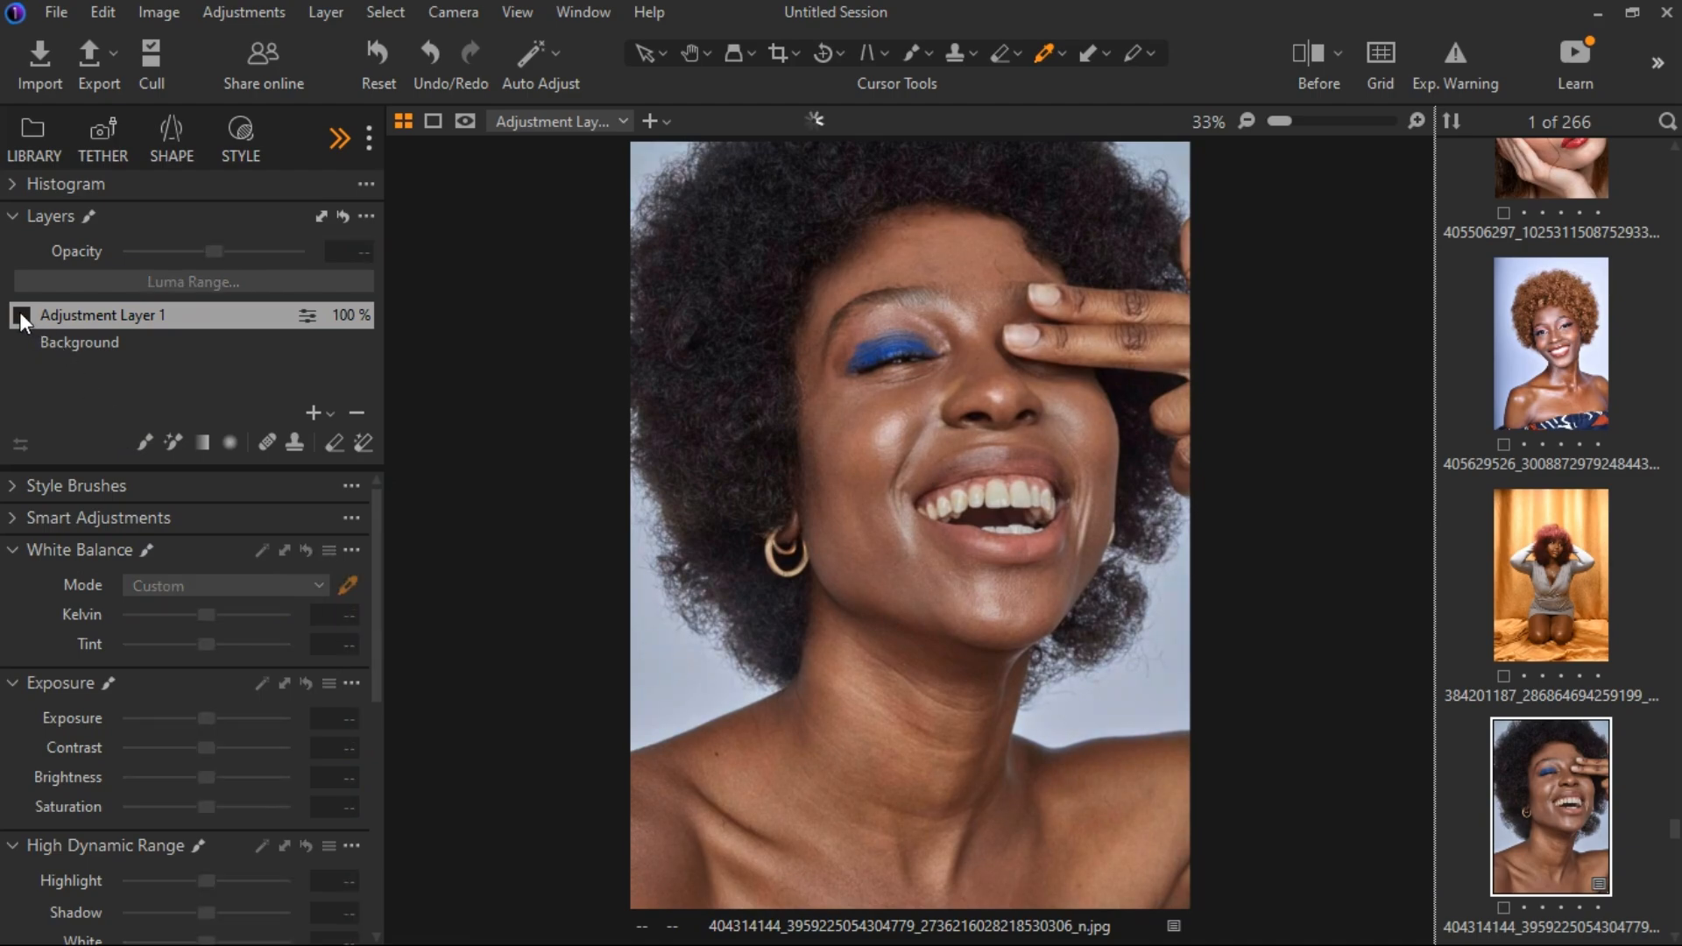
left_click(1305, 54)
left_click_drag(902, 524, 586, 559)
left_click(1313, 48)
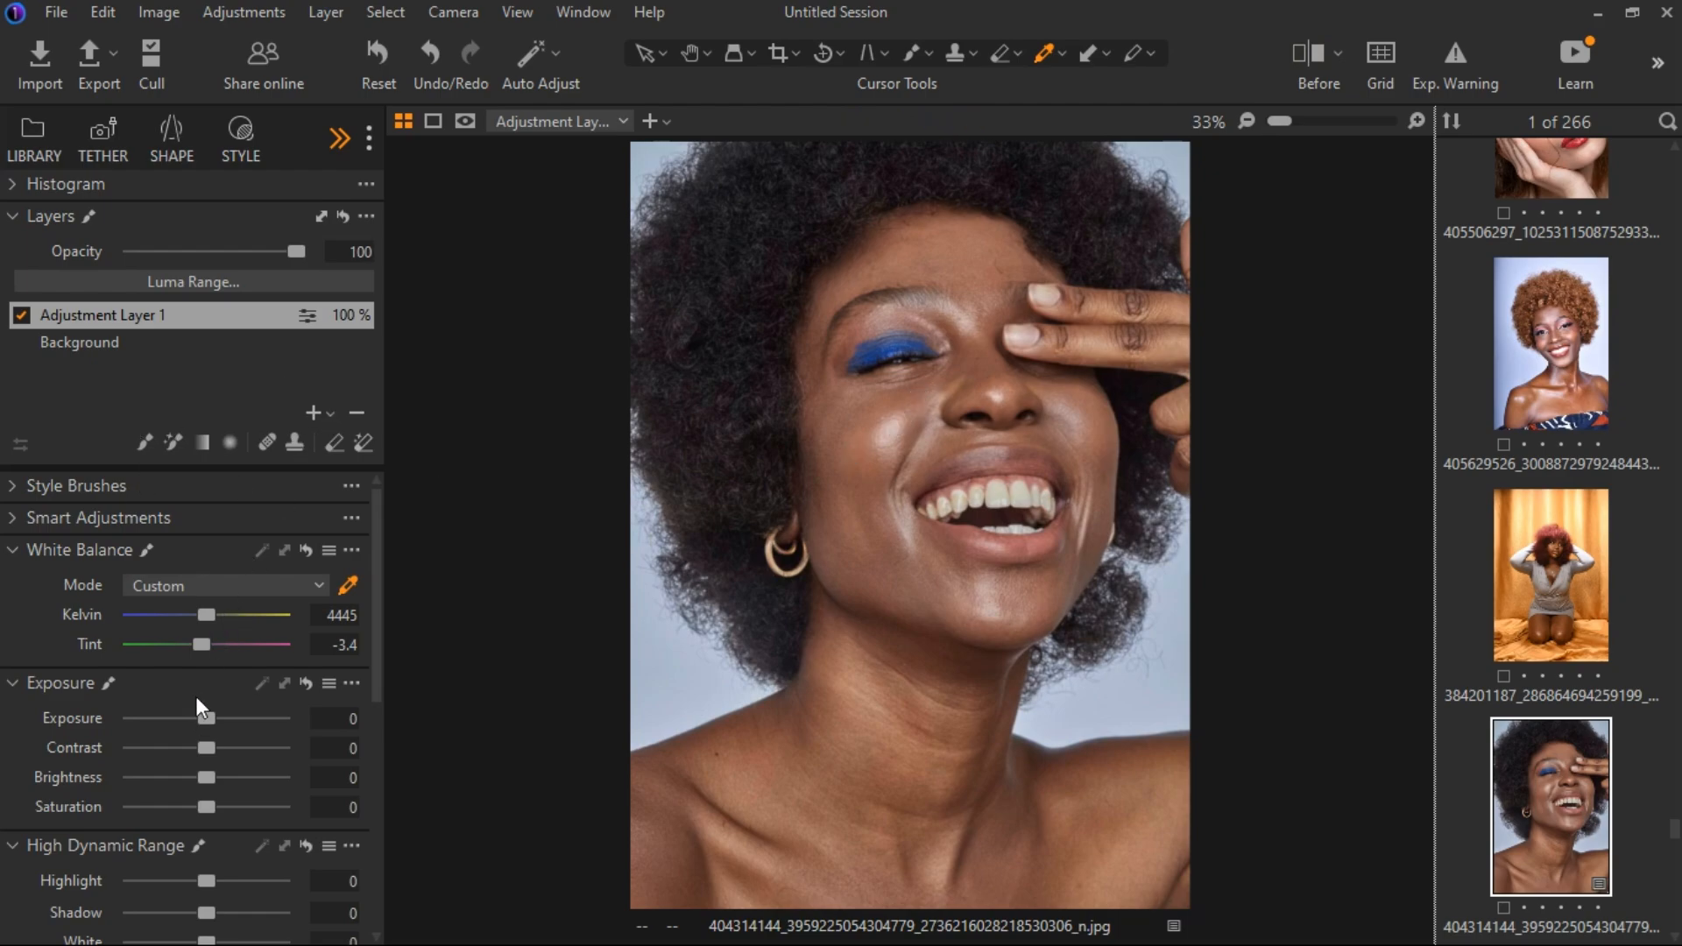
On Adjustment Layer 1, set Brightness to -2, Highlight to 10, Shadow to -10, White to -23 and Black to -10.
scroll(198, 699, "down", 2)
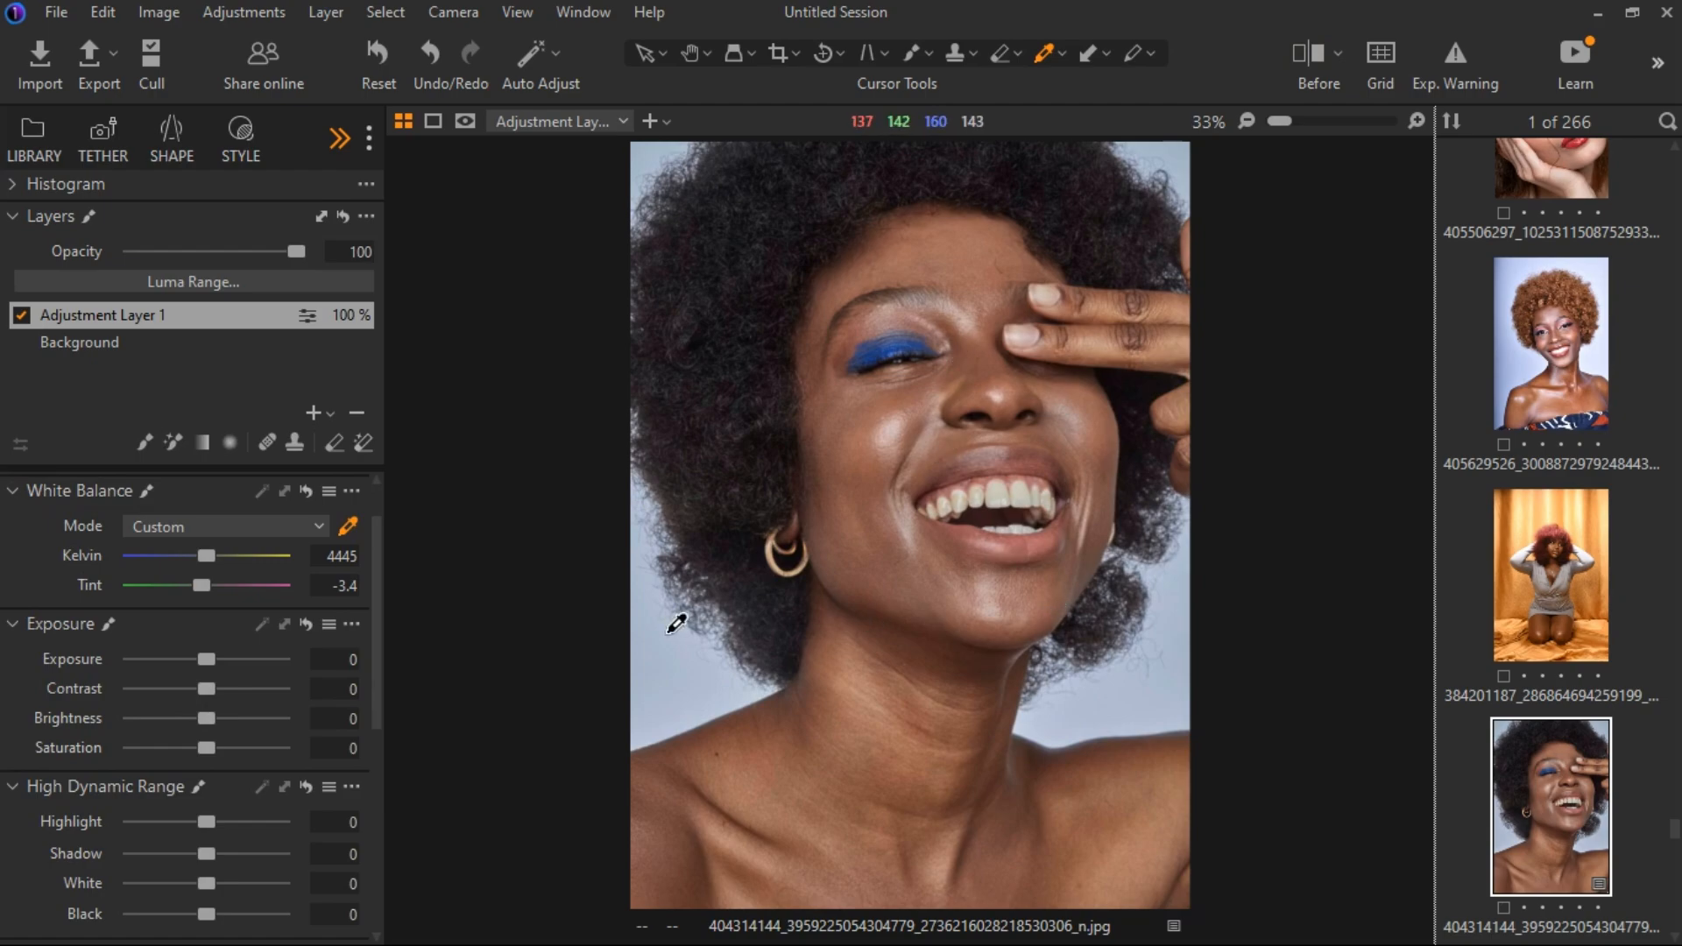
scroll(195, 706, "down", 2)
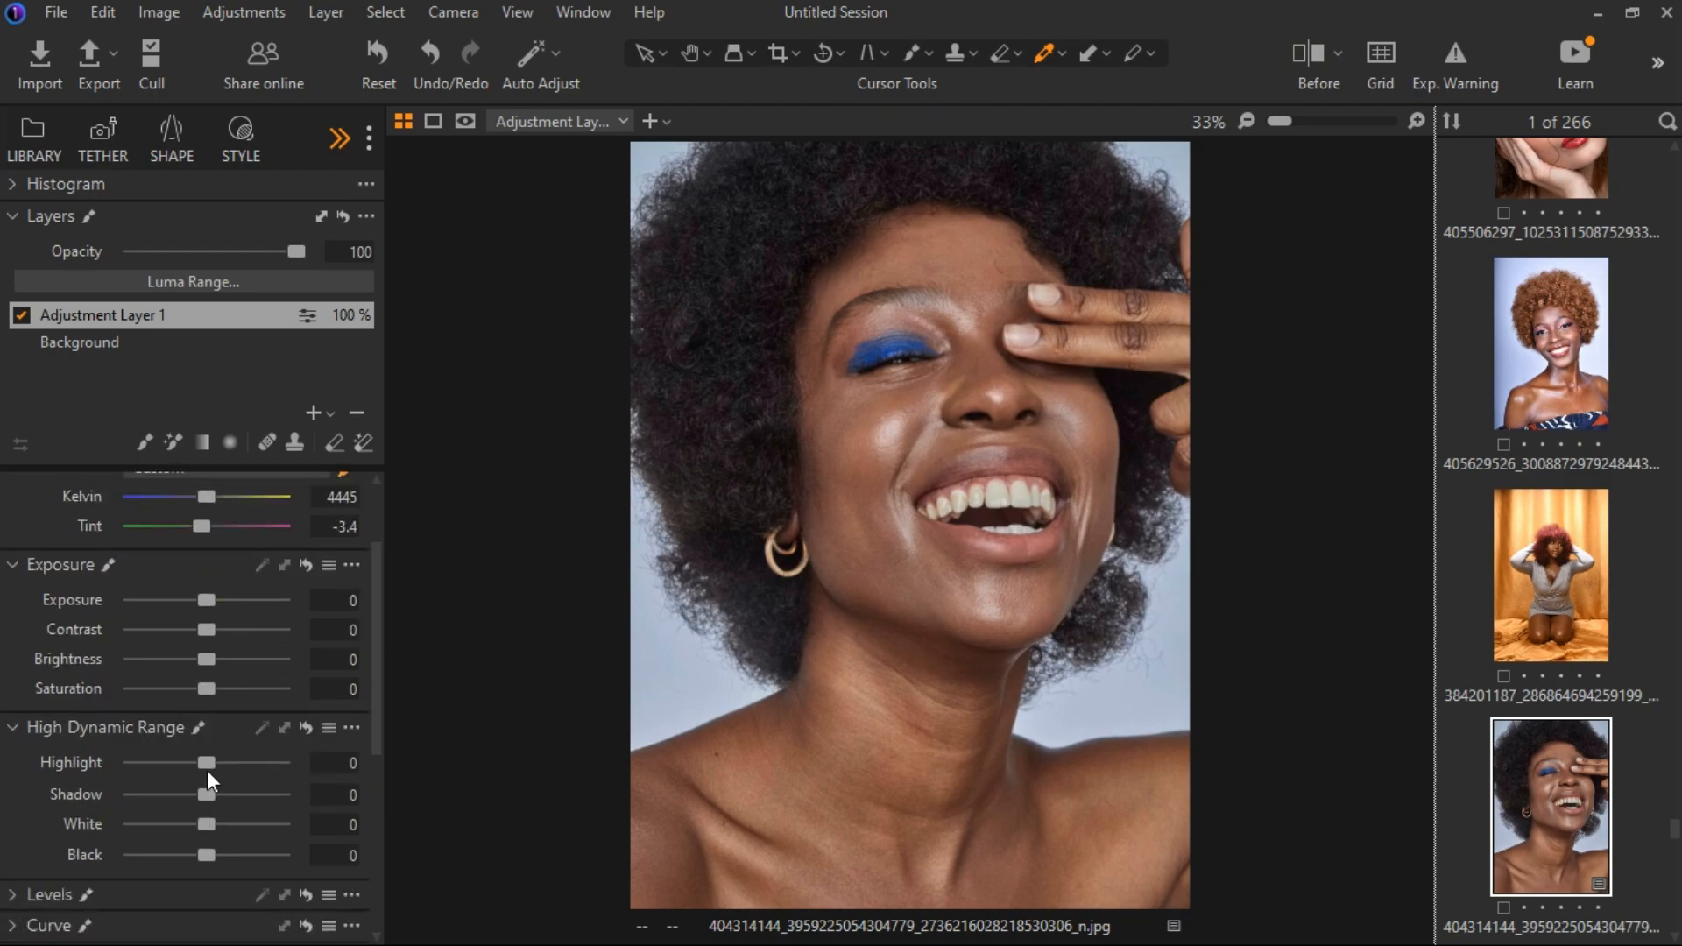
left_click_drag(206, 824, 191, 824)
left_click_drag(207, 661, 203, 661)
left_click_drag(220, 757, 215, 755)
left_click_drag(210, 854, 202, 851)
left_click_drag(202, 792, 192, 788)
left_click_drag(202, 848, 205, 852)
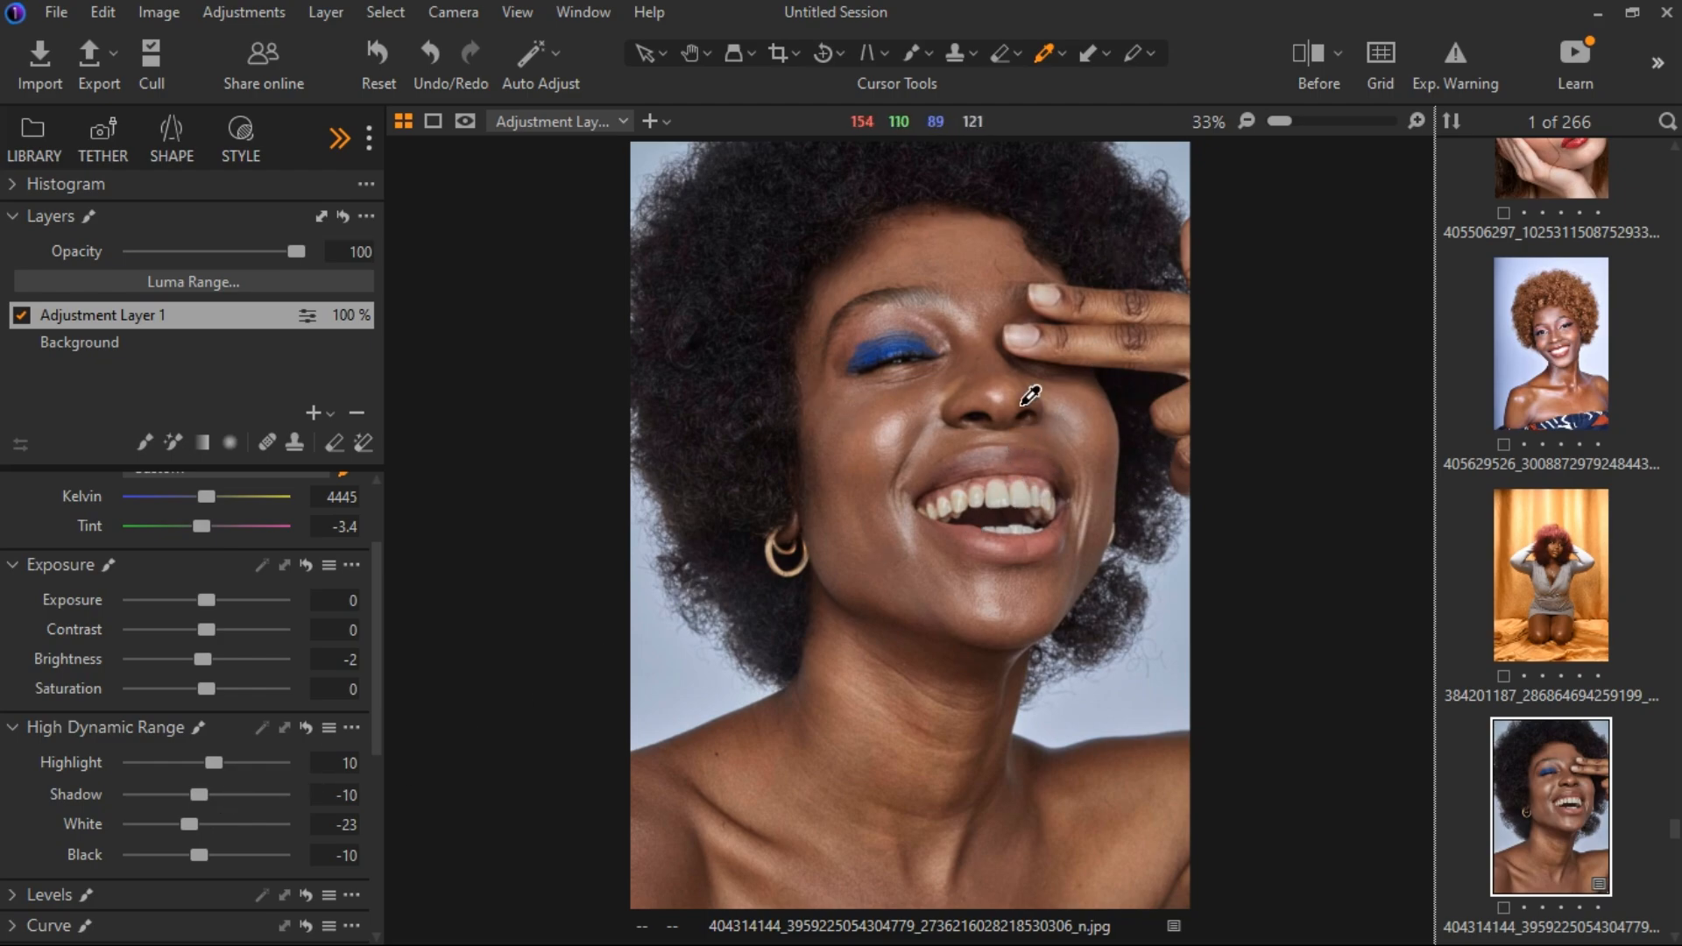
Add an empty adjustment layer, mask the skin of the face, neck, shoulders and hand with the Magic Brush, and inspect the mask.
scroll(1045, 431, "down", 1)
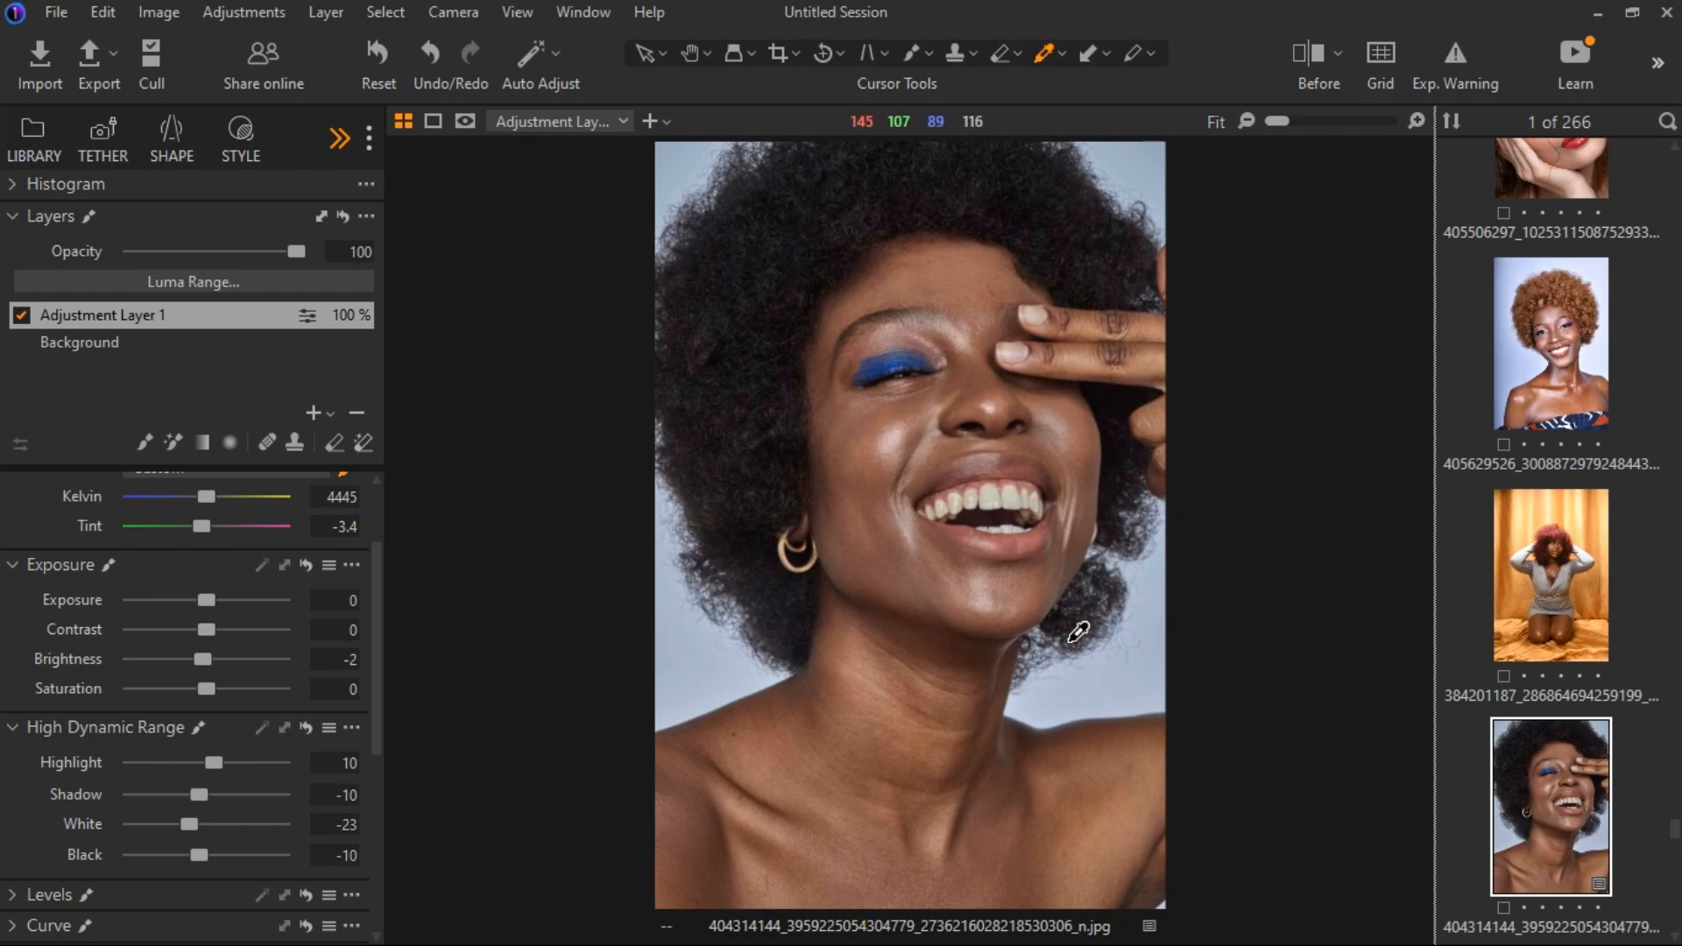
left_click(329, 414)
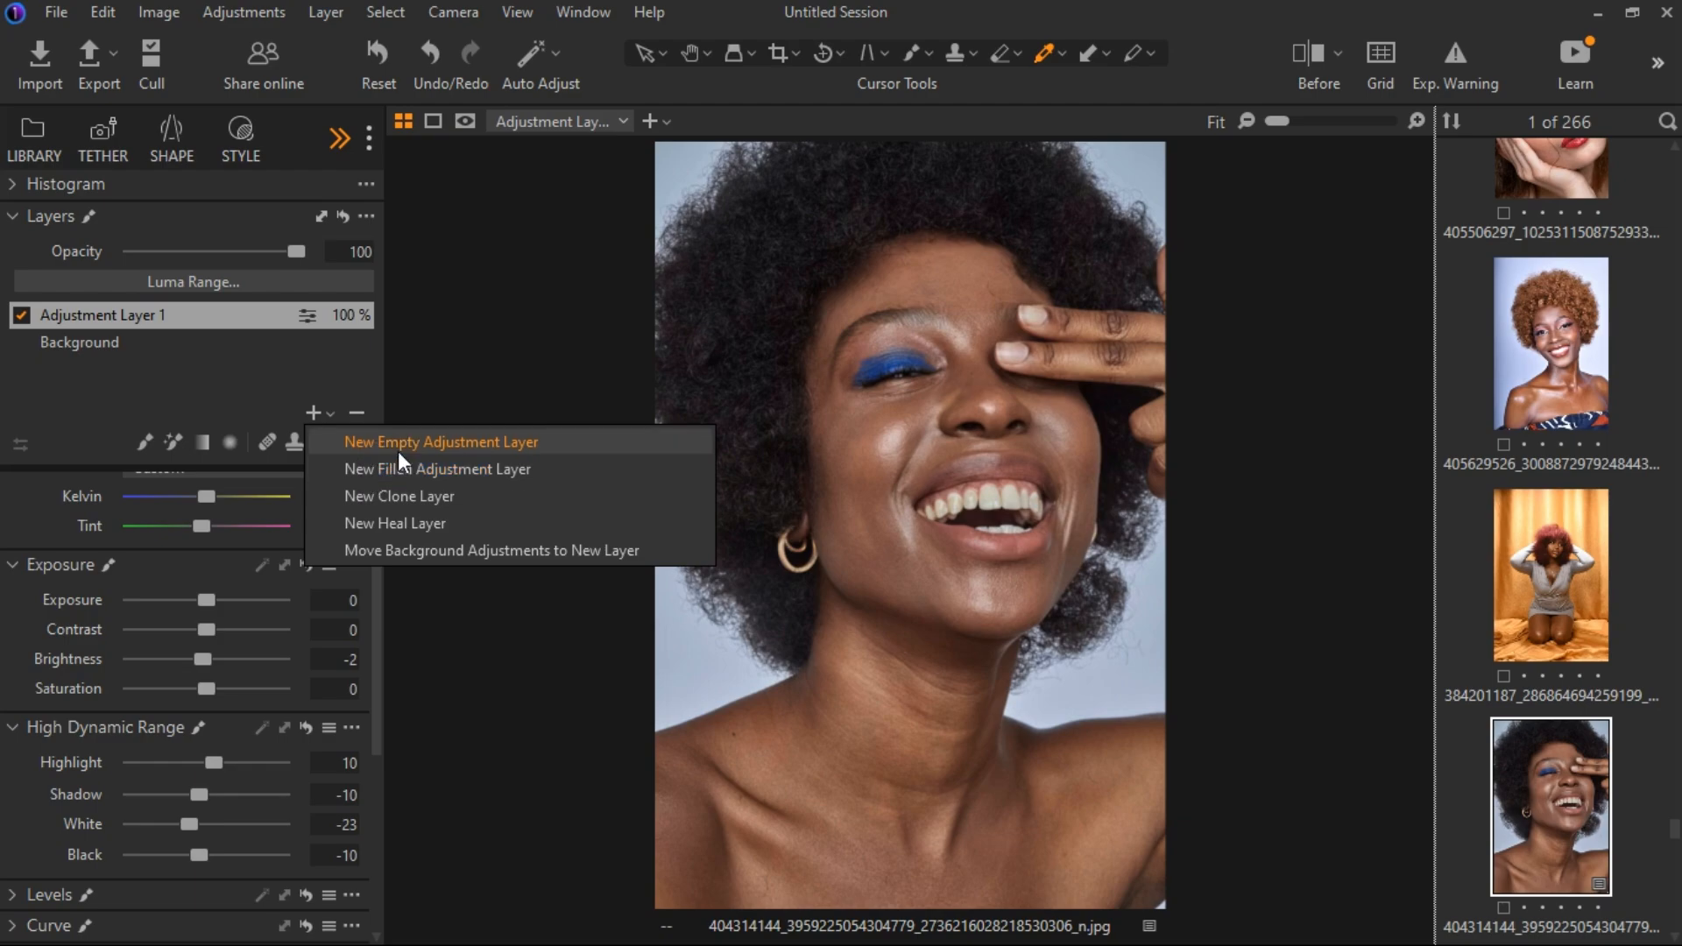
left_click(398, 442)
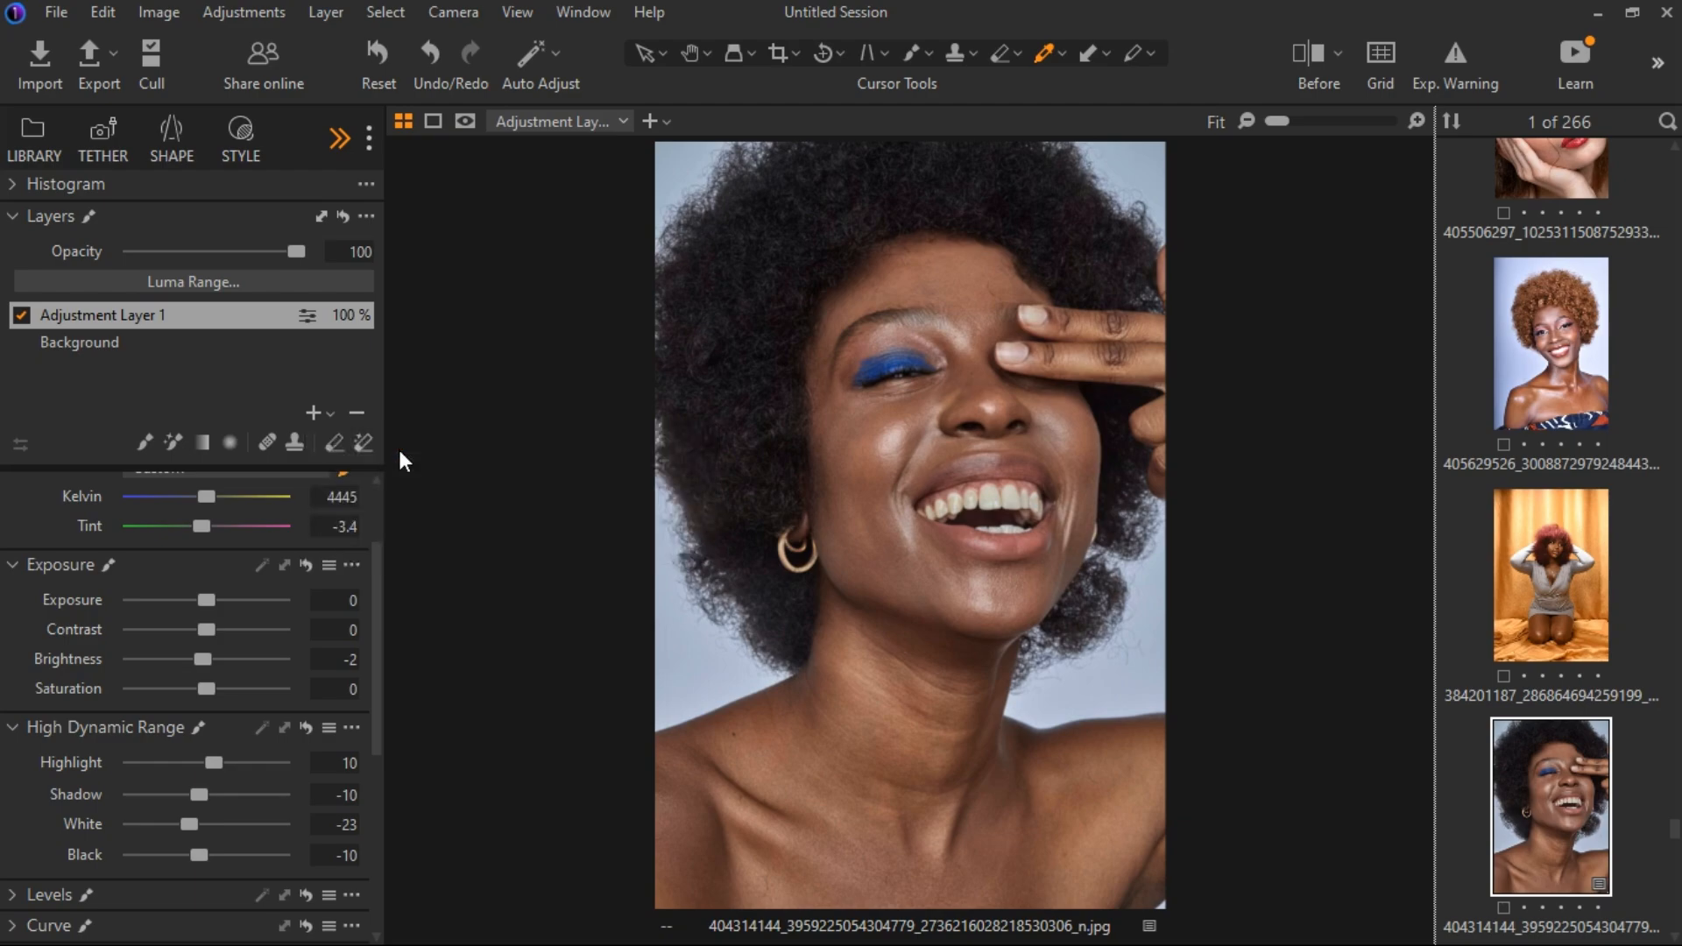
left_click(172, 443)
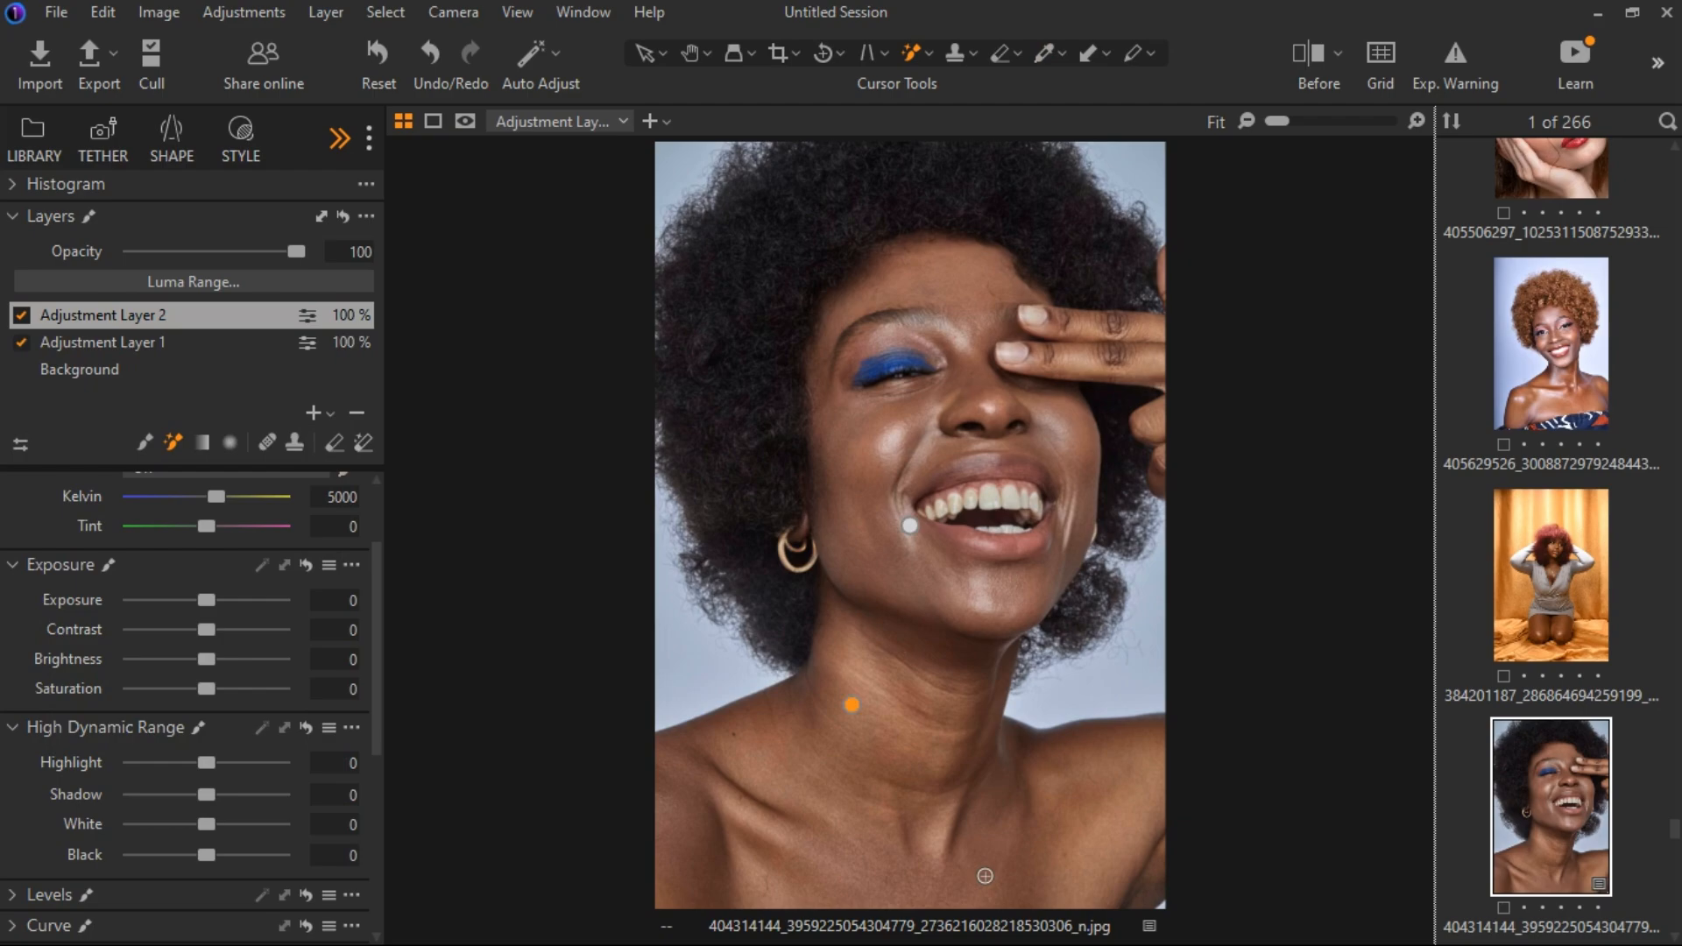
key("m")
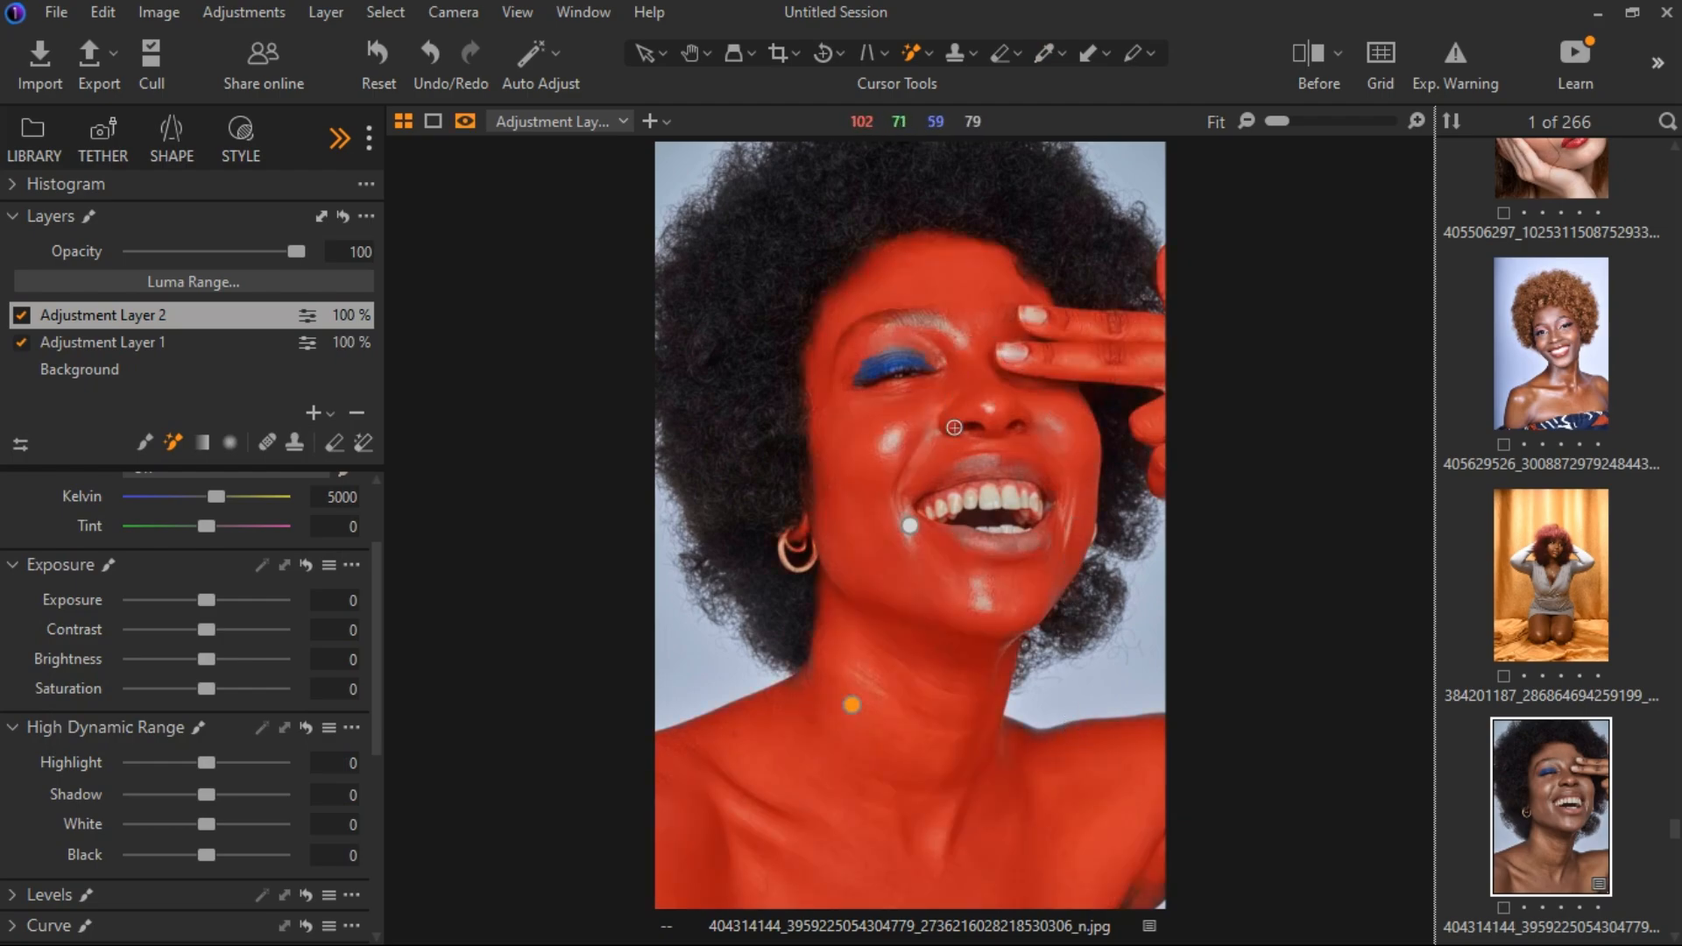
scroll(955, 429, "up", 2)
scroll(961, 434, "up", 1)
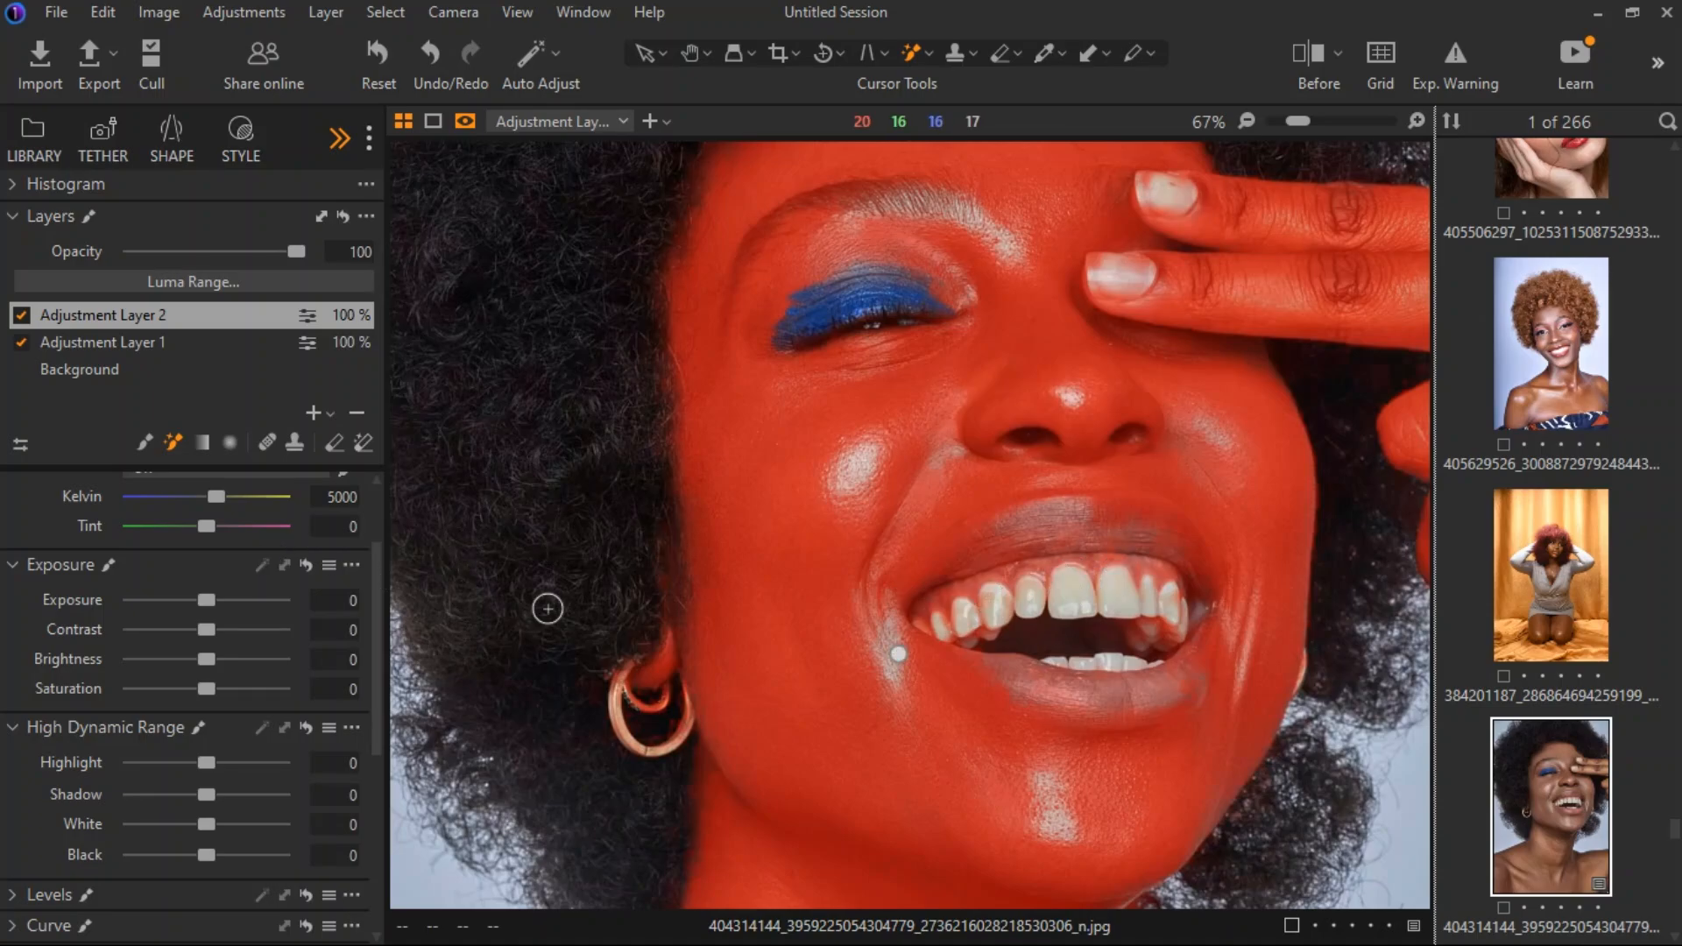
key("m")
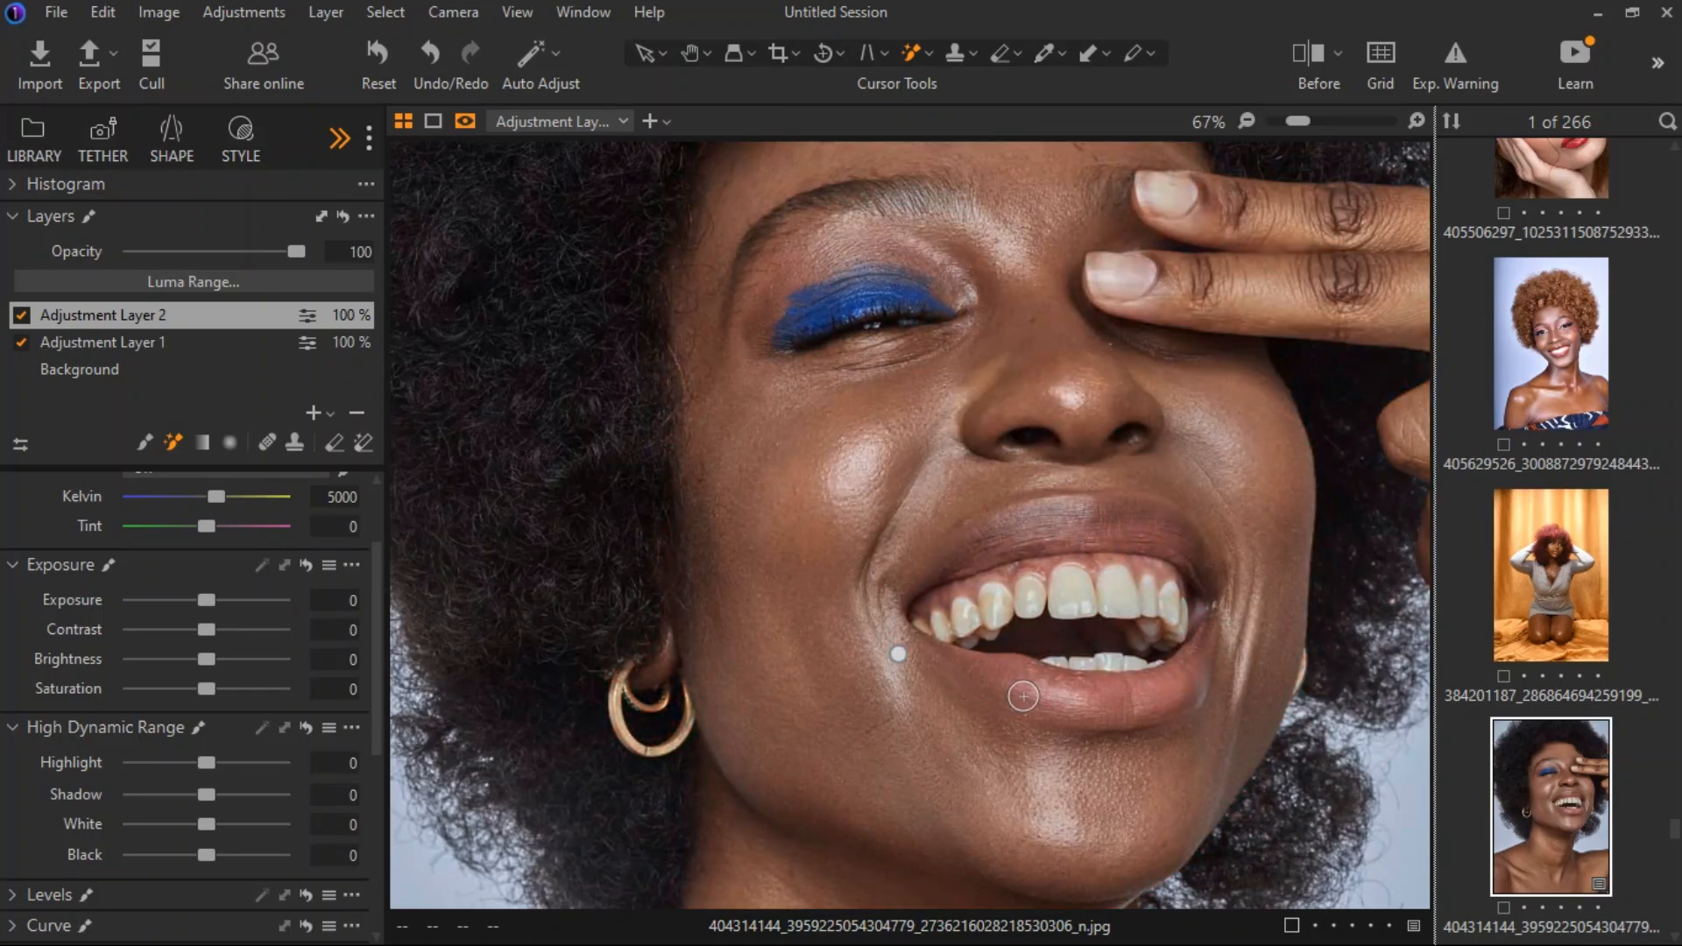
key("m")
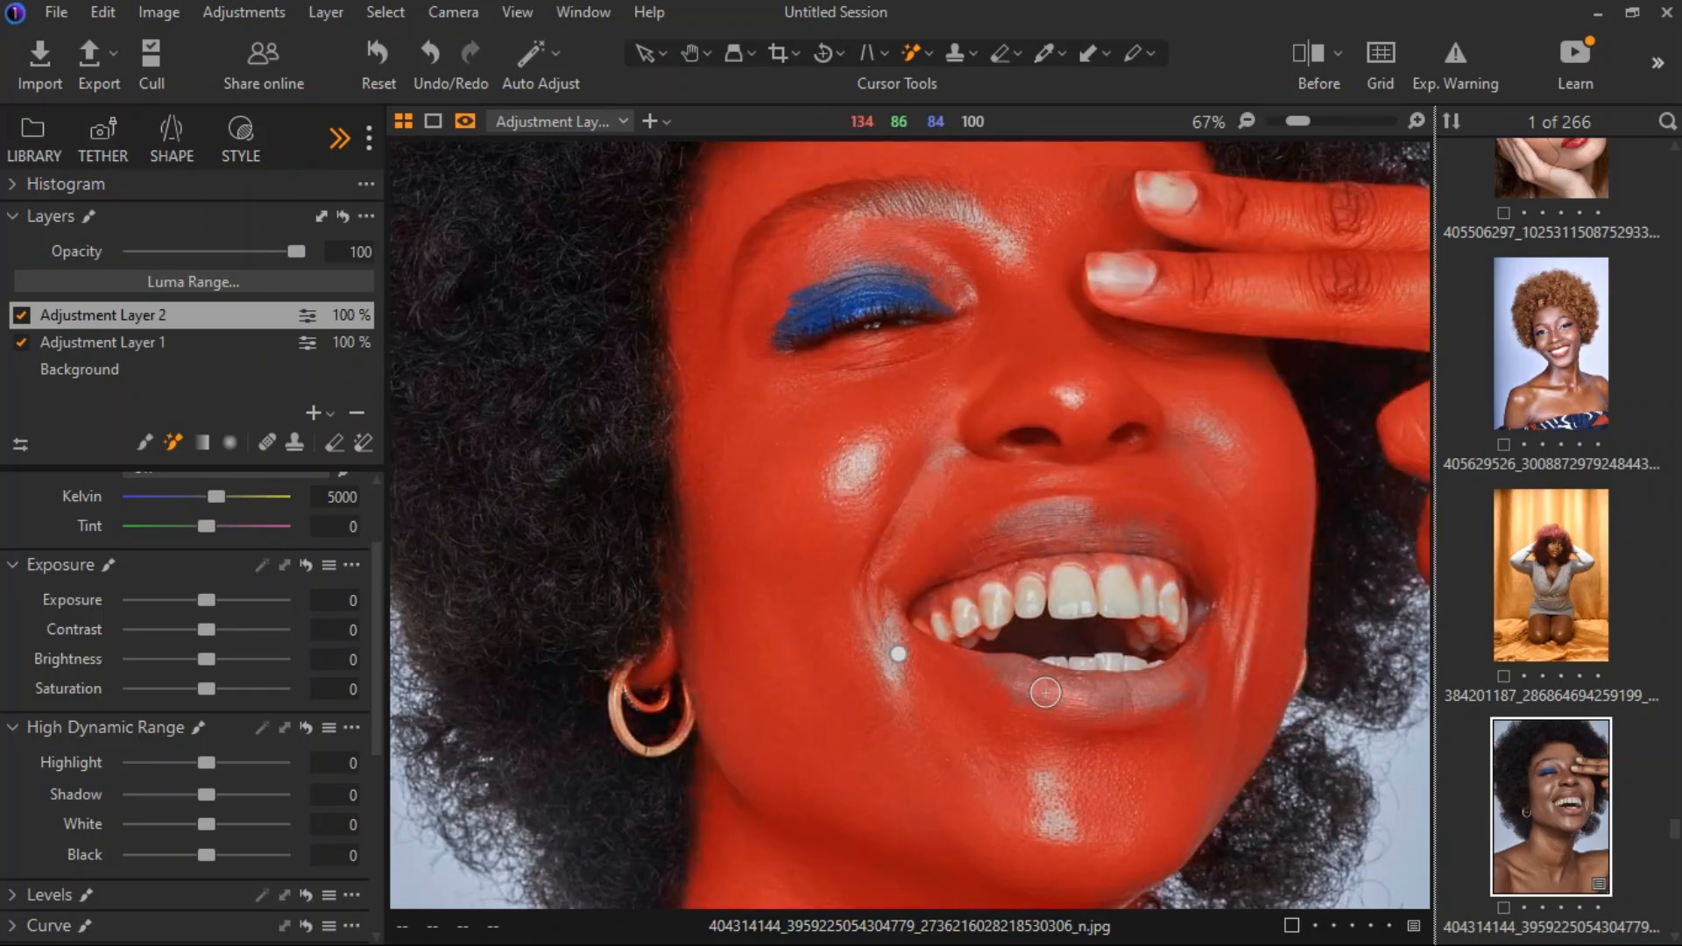
Erase the lips and teeth from Adjustment Layer 2's skin mask using a smaller eraser, and hide the mask overlay.
left_click(335, 443)
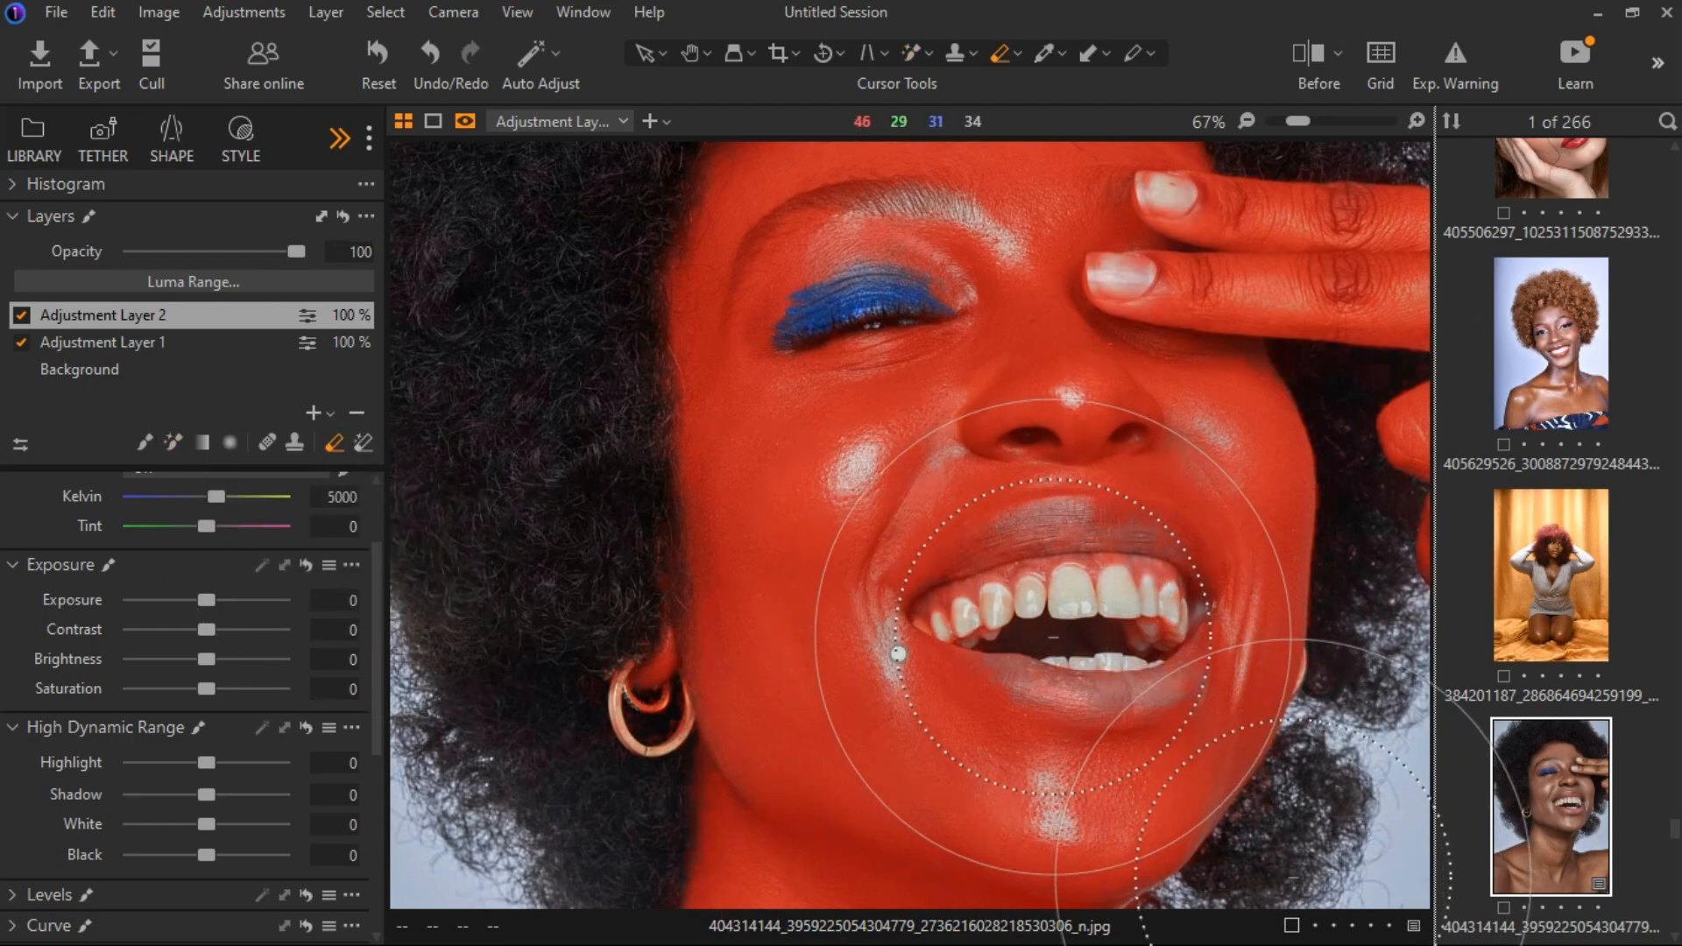
key("bracketleft")
key("bracketleft")
key("bracketleft")
key("bracketleft")
key("bracketleft")
key("bracketleft")
key("bracketleft")
key("bracketleft")
key("bracketleft")
key("bracketleft")
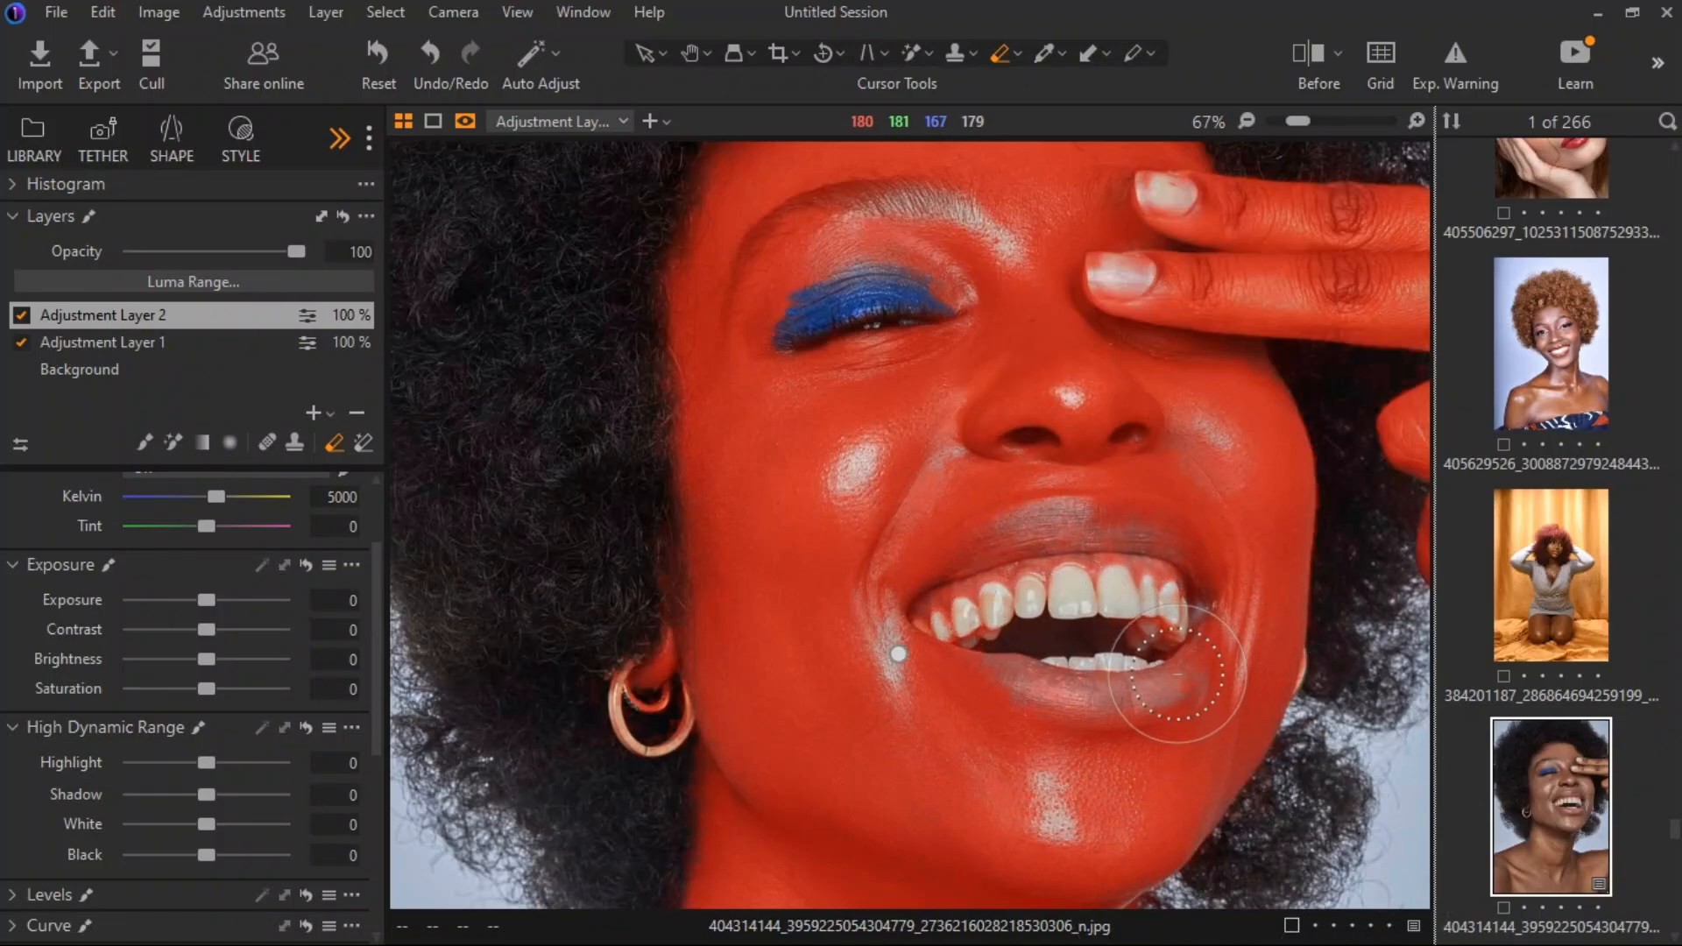
key("bracketleft")
mouse_move(1172, 662)
left_mouse_down()
mouse_move(1199, 616)
mouse_move(1110, 612)
mouse_move(1028, 639)
mouse_move(1150, 600)
mouse_move(1025, 633)
left_mouse_up()
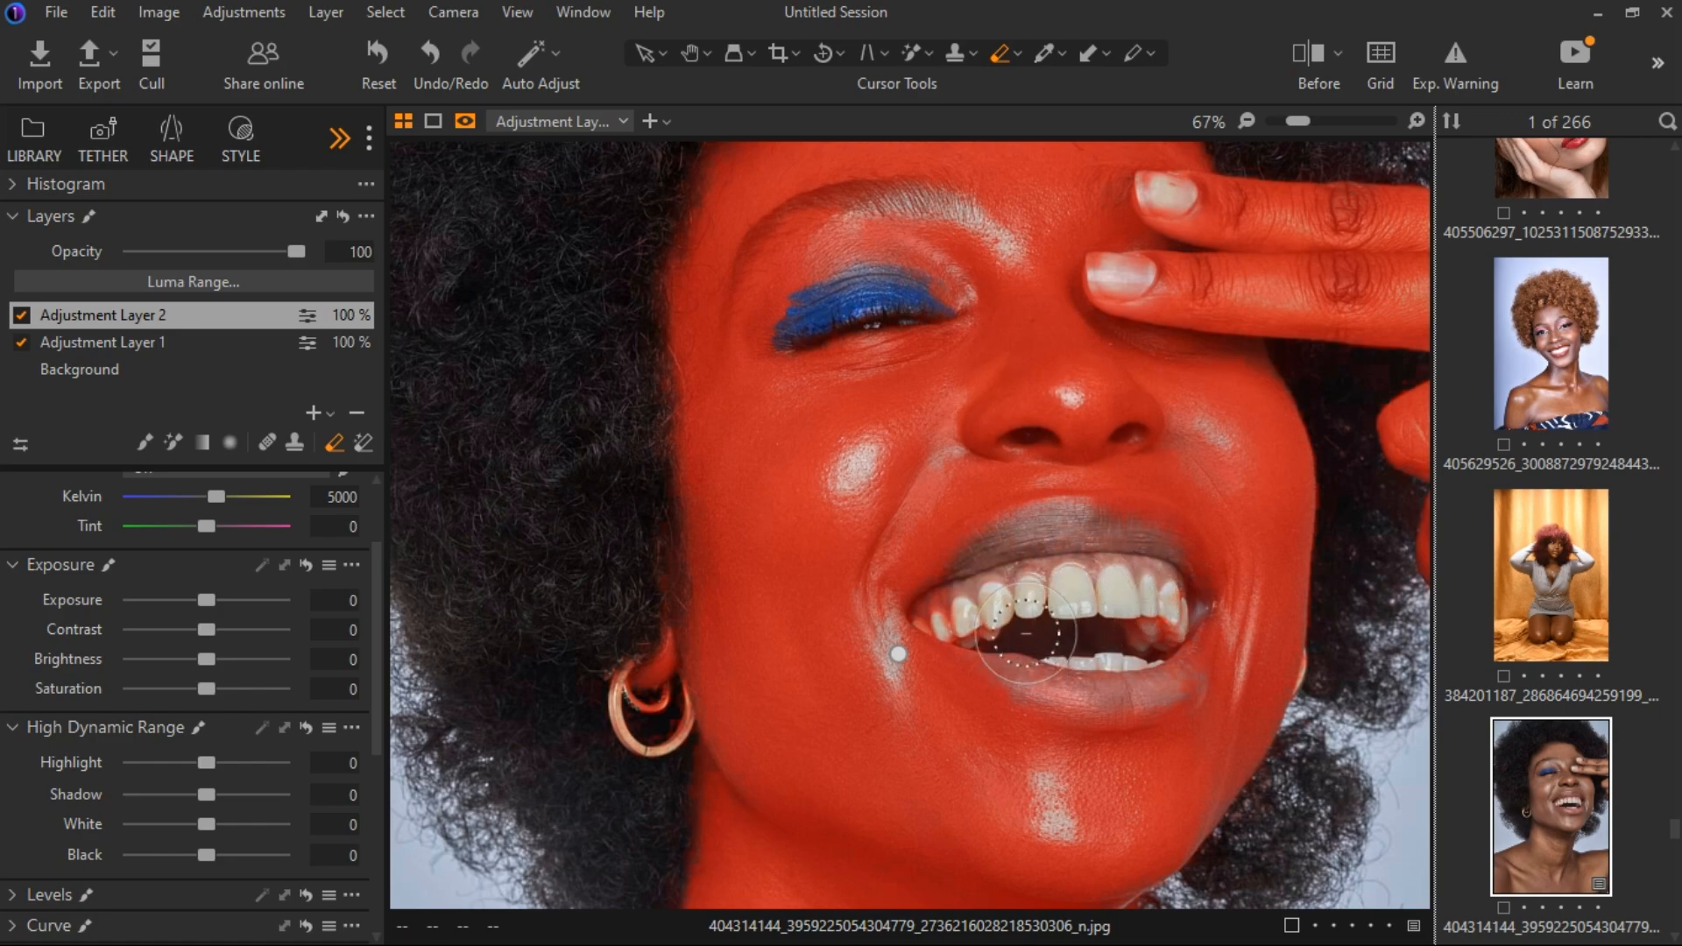
right_click(1021, 623)
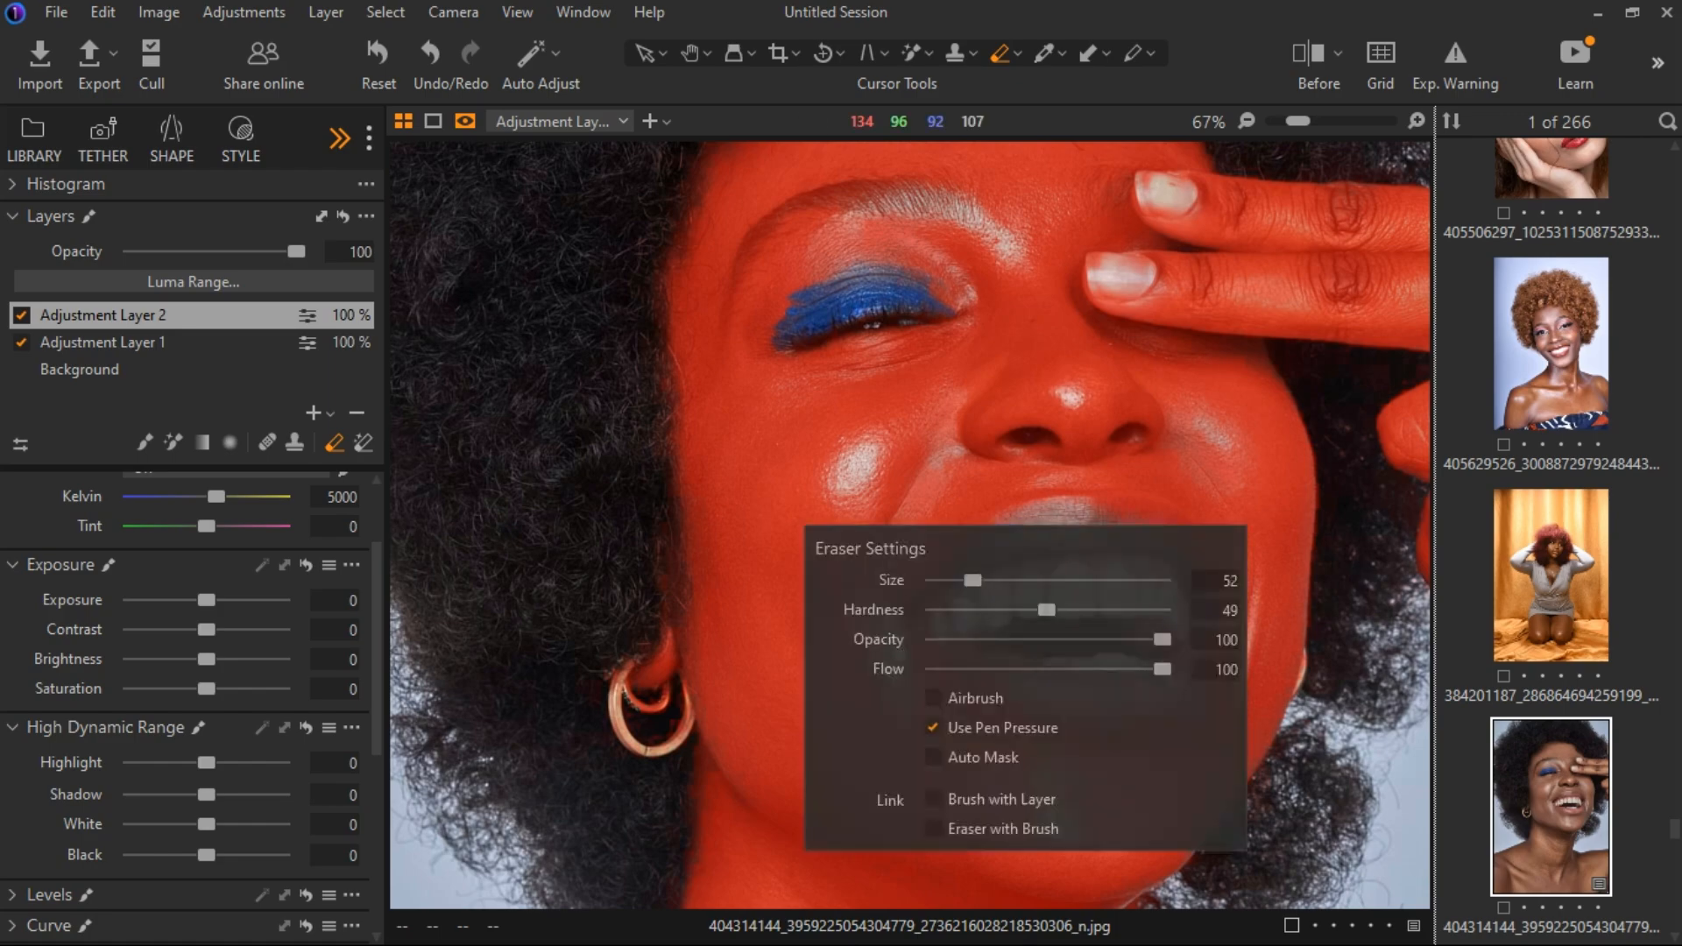
left_click_drag(1163, 666, 971, 669)
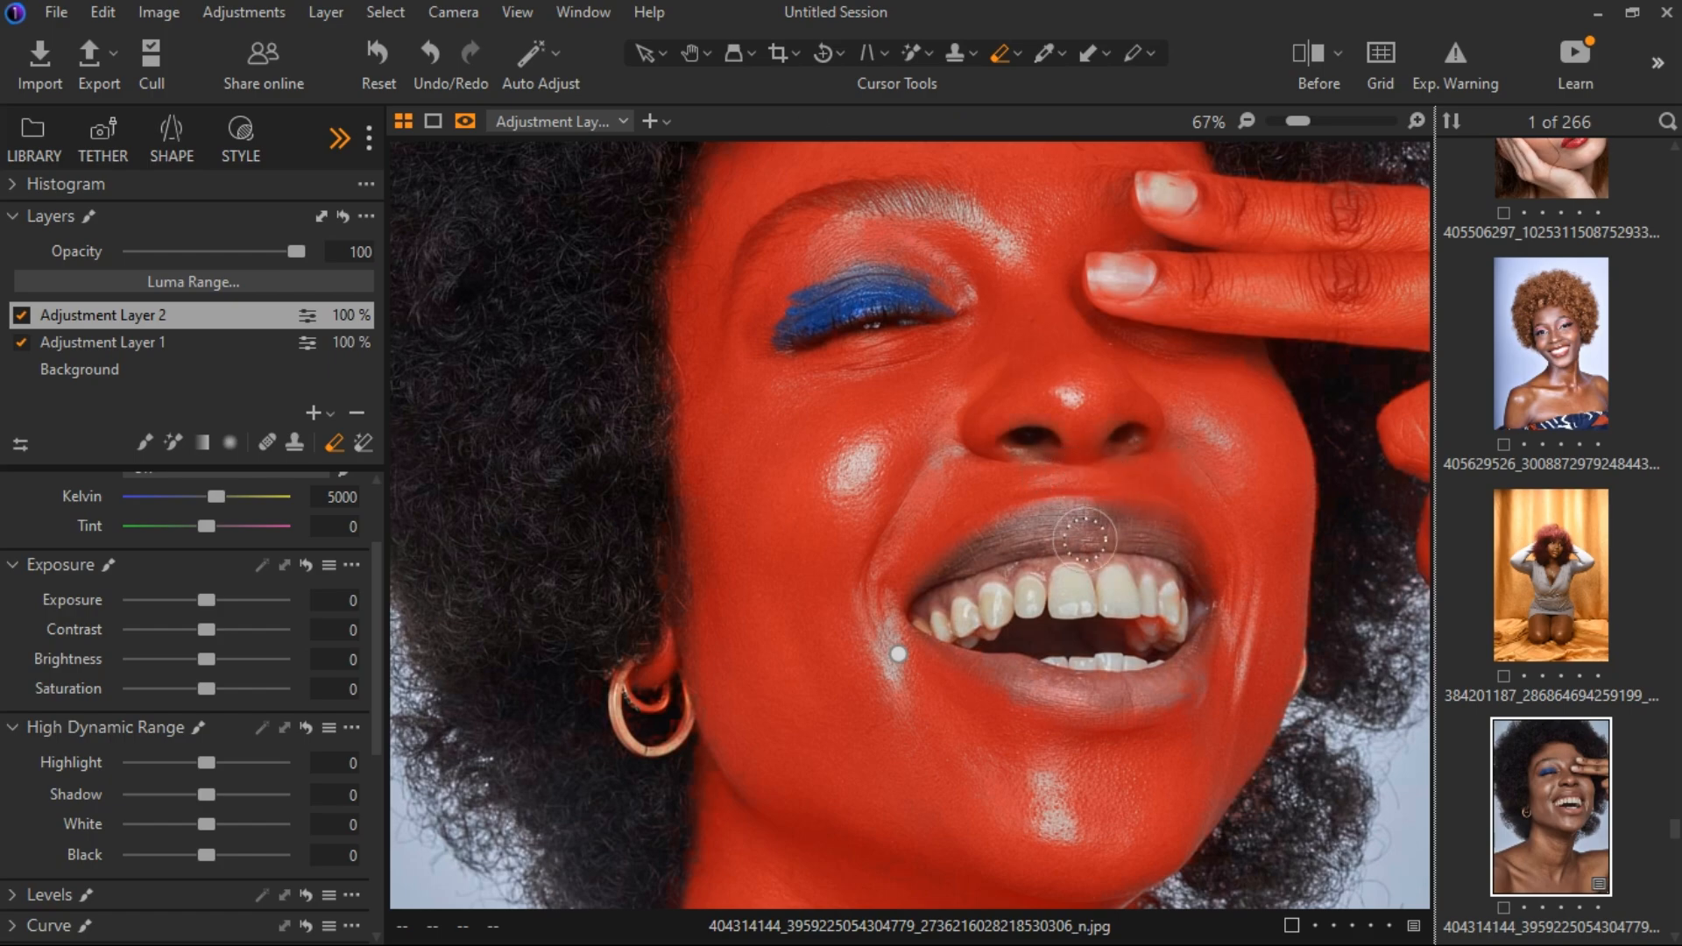
scroll(1157, 382, "down", 2)
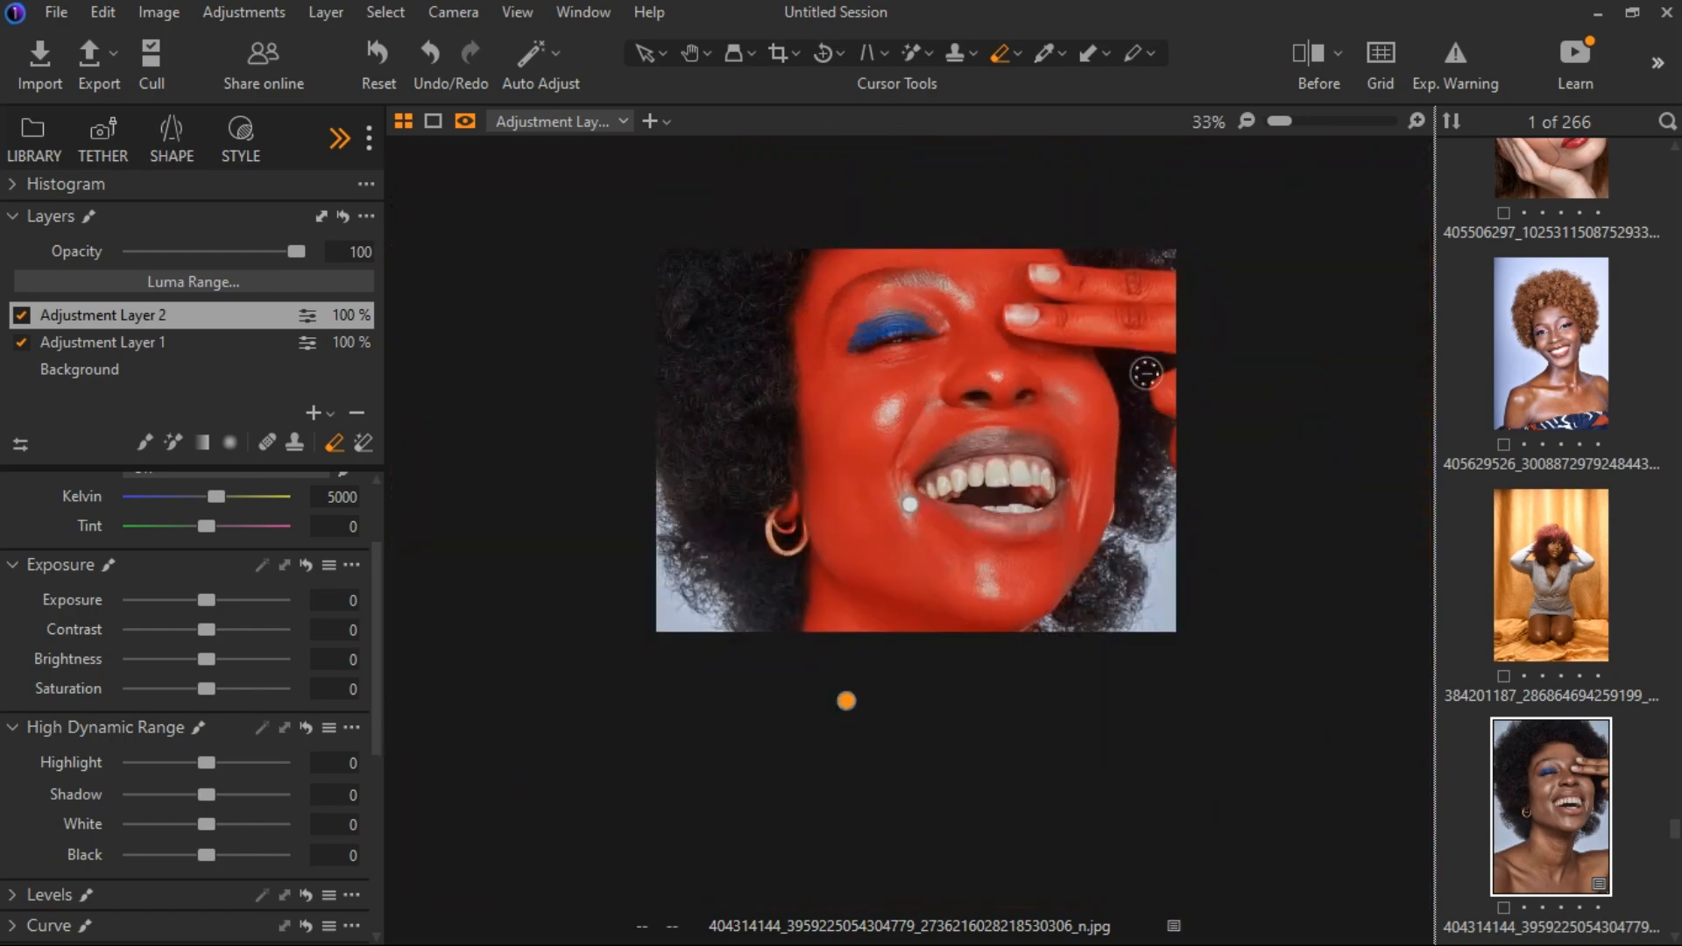
key("m")
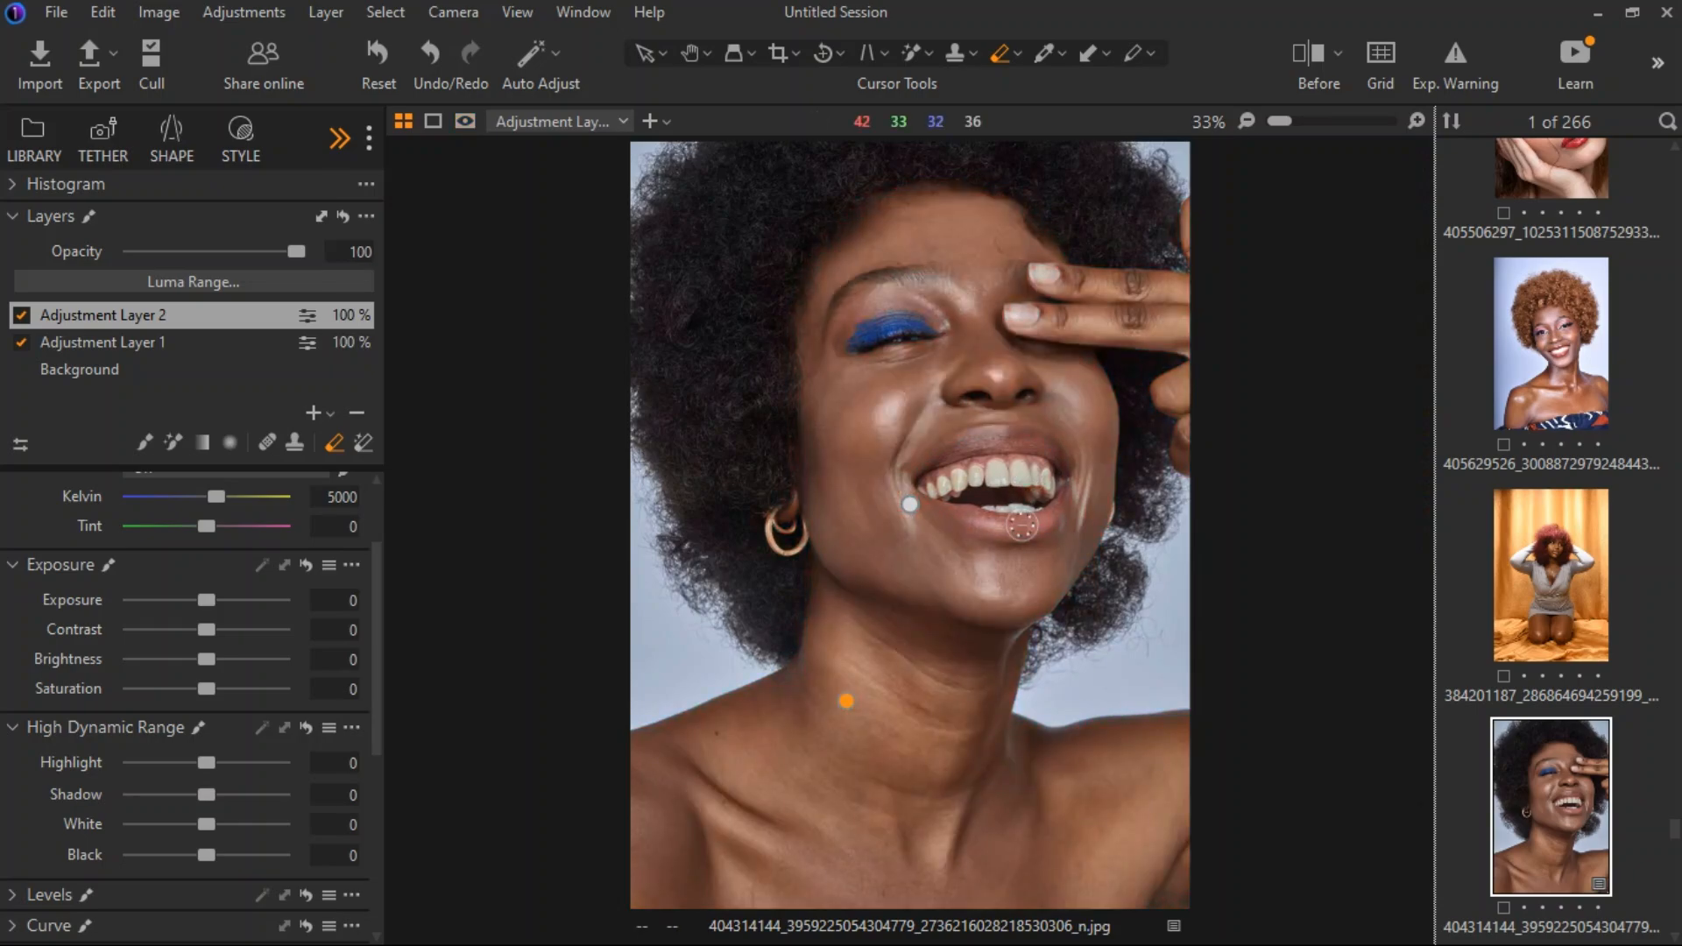
On Adjustment Layer 2, sample the shoulder's skin color with the Color Editor's Skin Tone picker and adjust the selected color range.
left_click(24, 565)
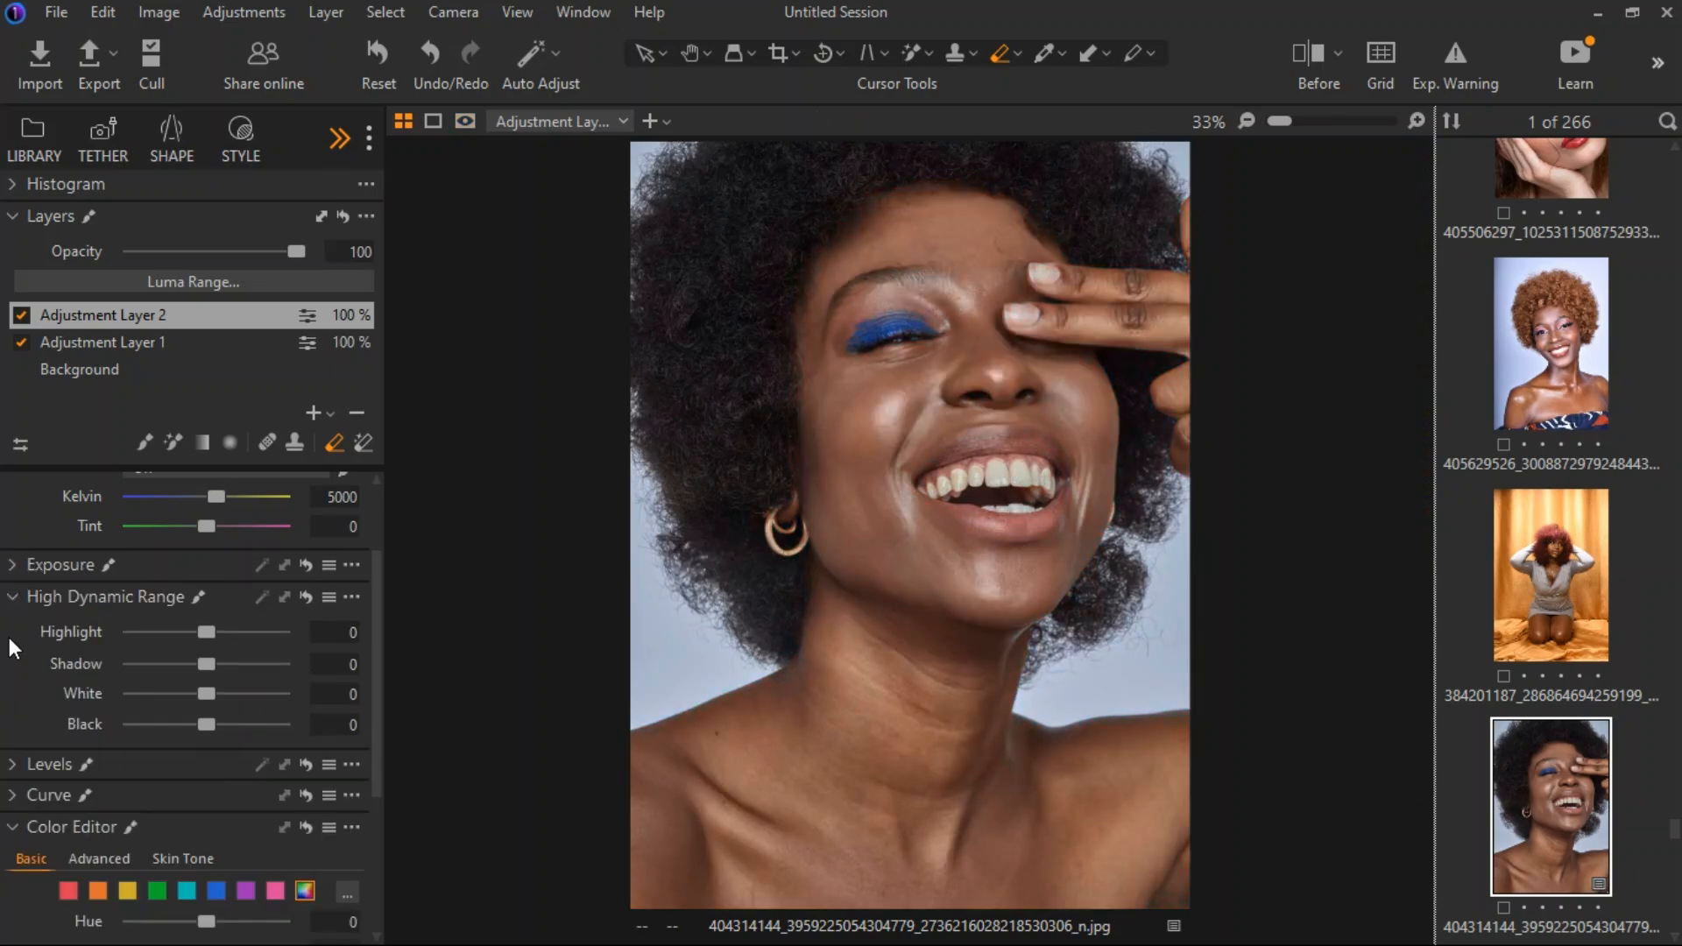
left_click(8, 598)
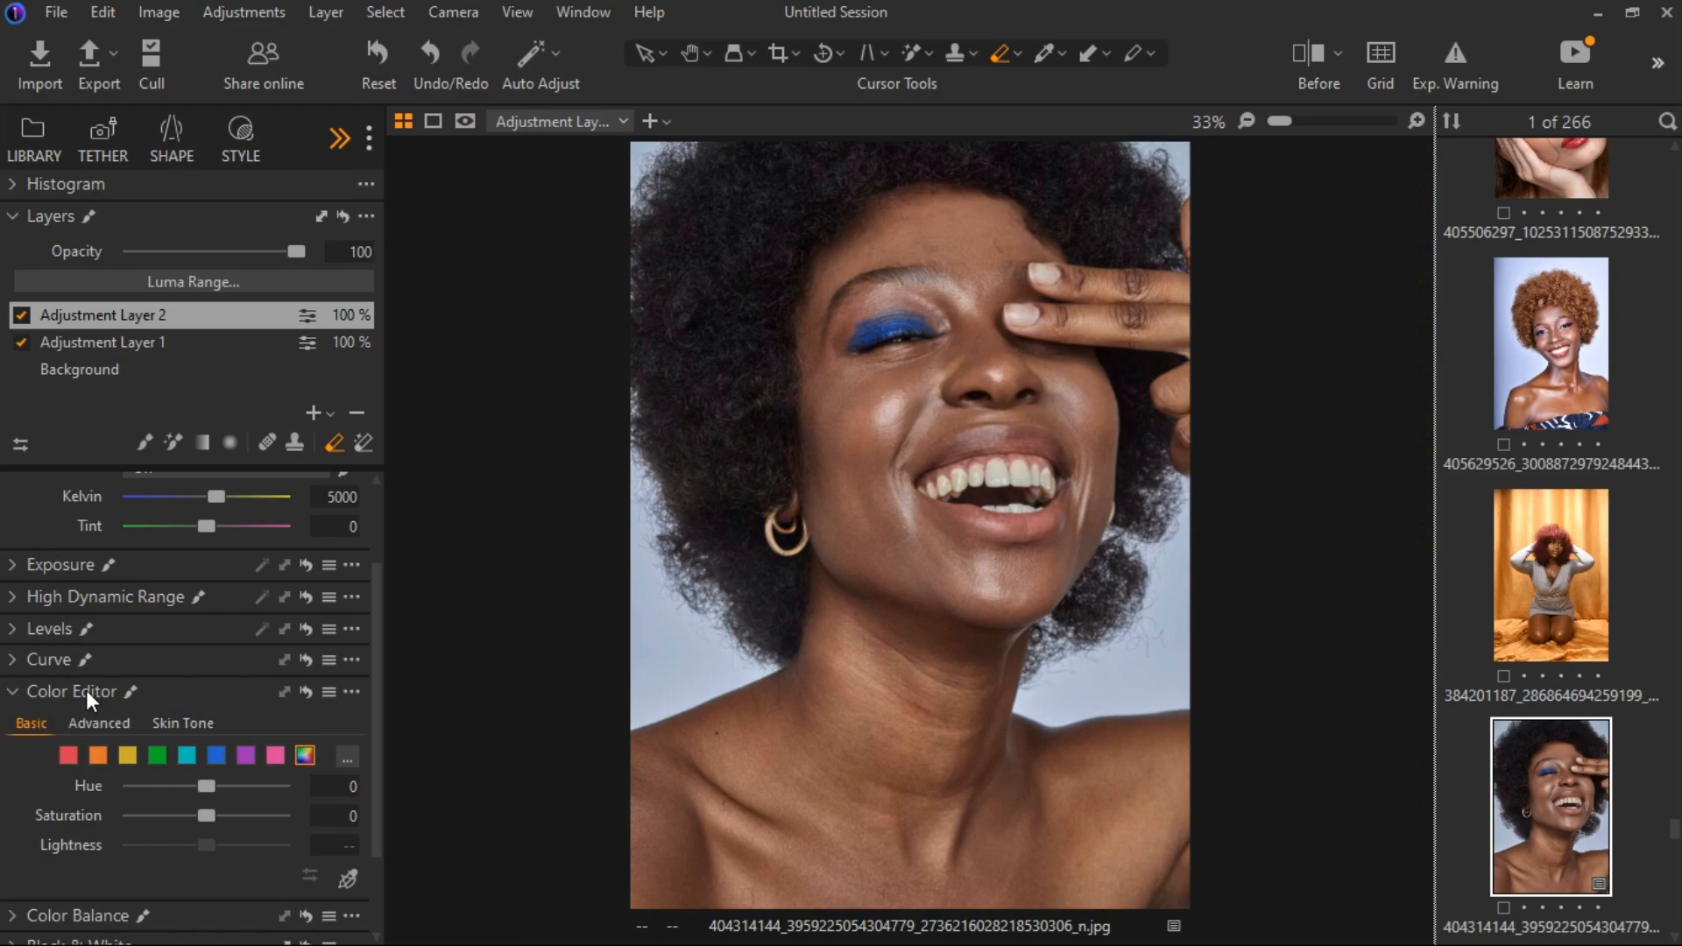
scroll(88, 720, "down", 1)
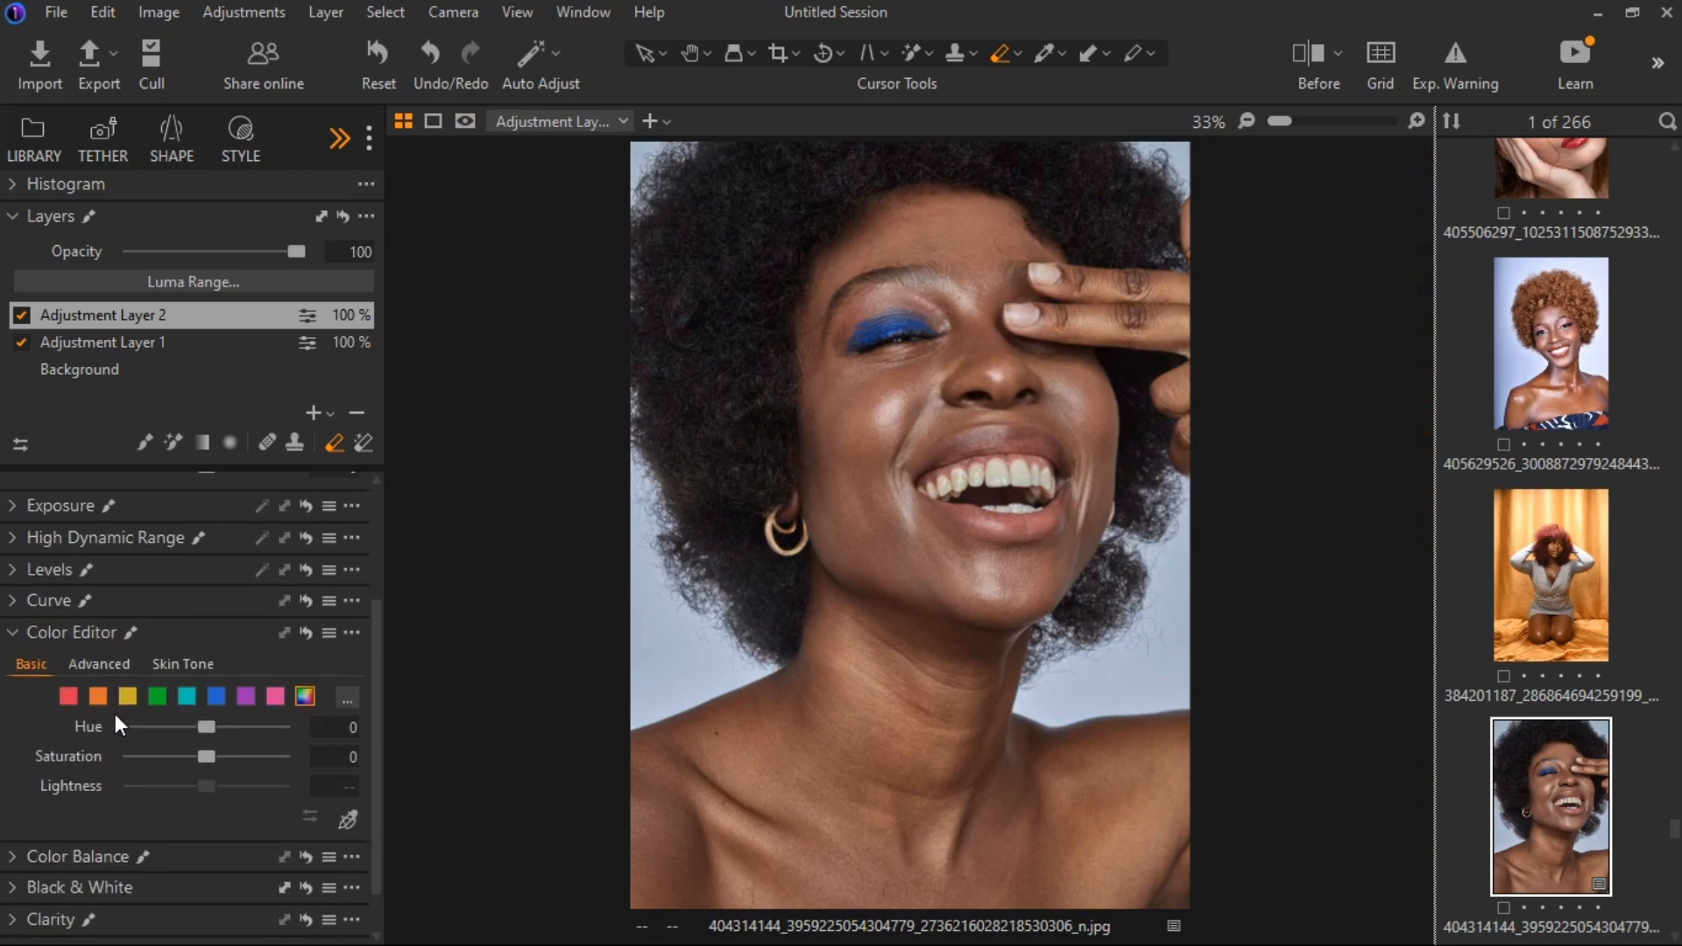
left_click(187, 664)
scroll(298, 701, "down", 2)
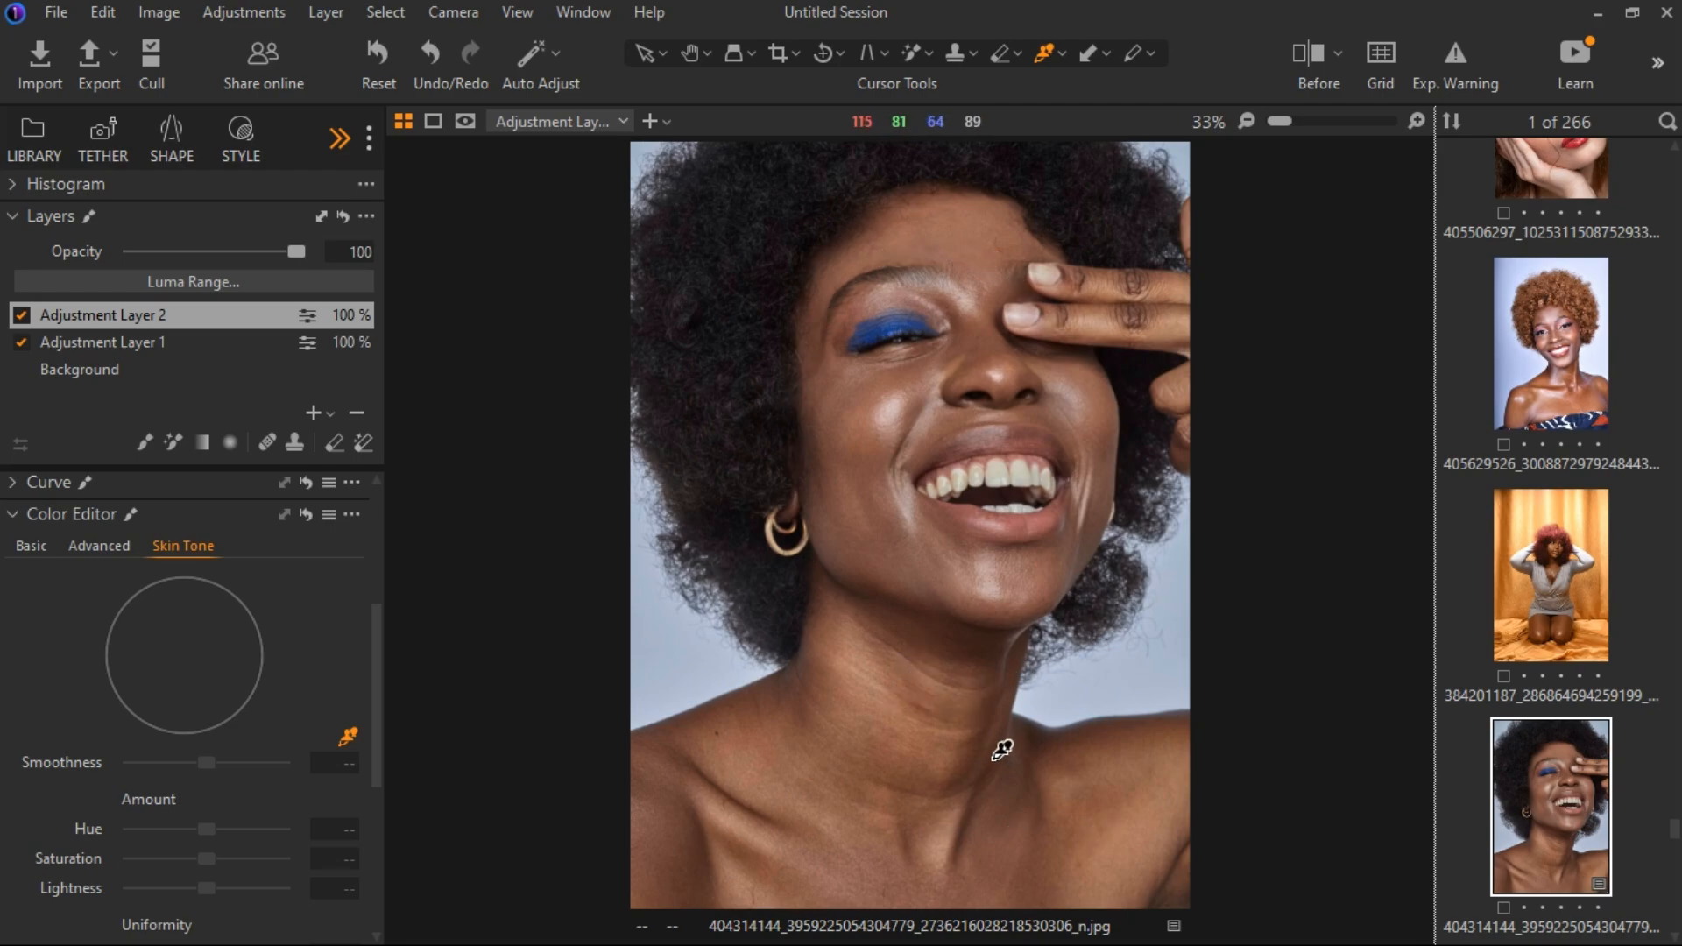
scroll(1101, 806, "up", 2)
scroll(1101, 806, "down", 2)
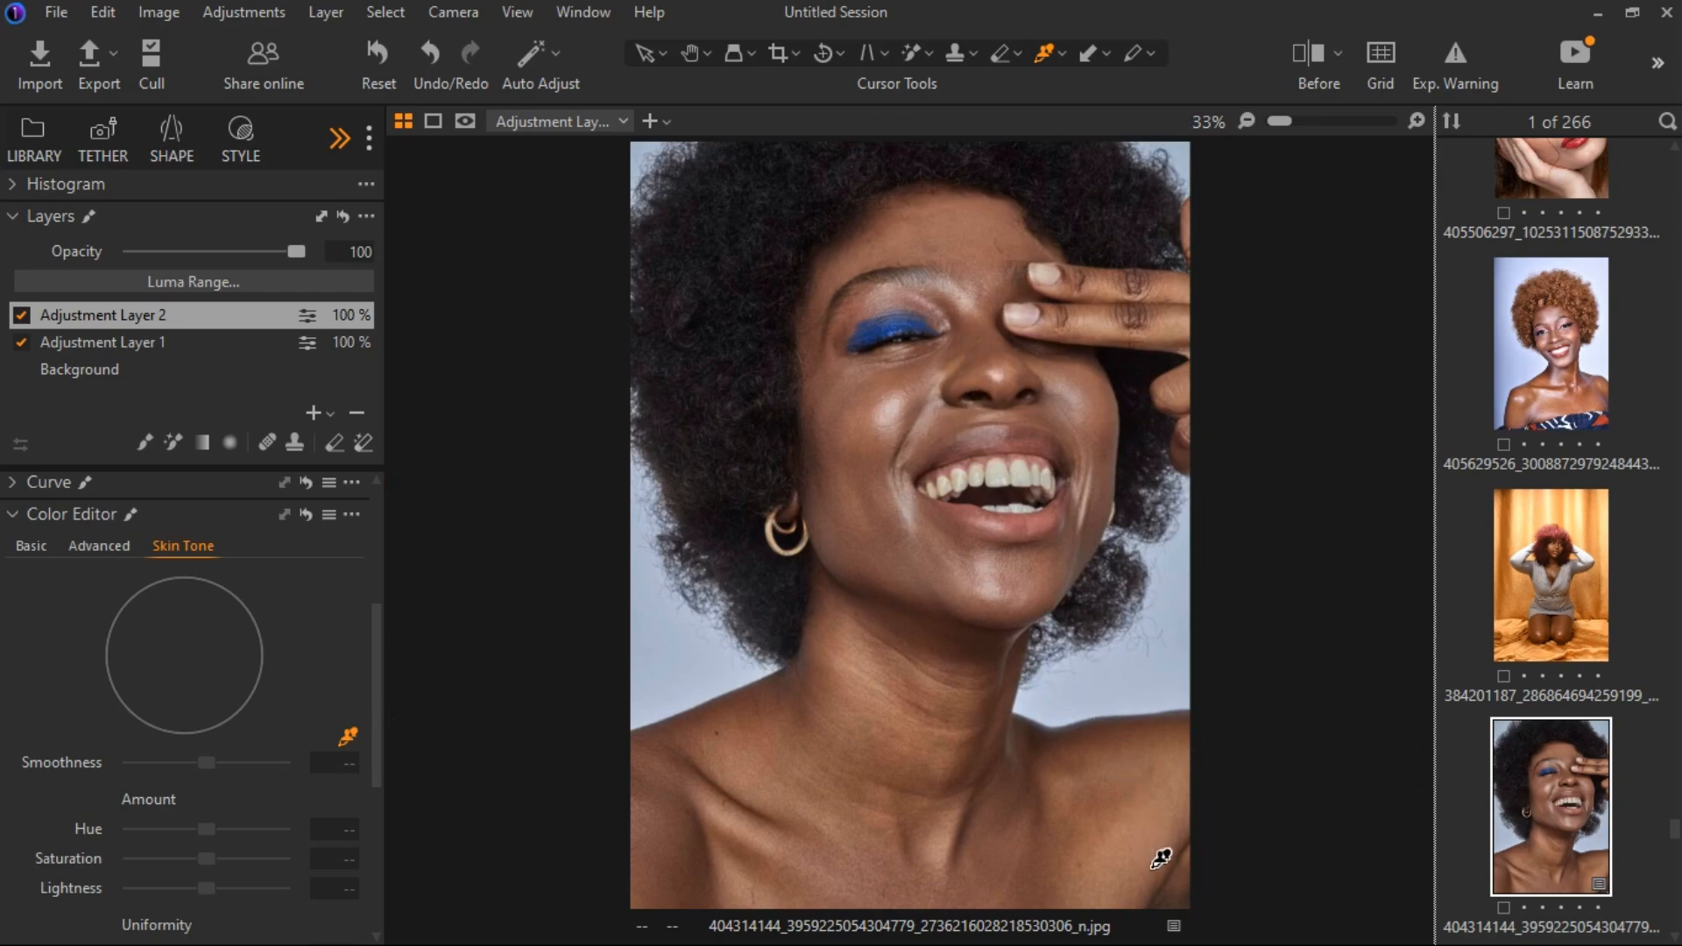
left_click(1158, 841)
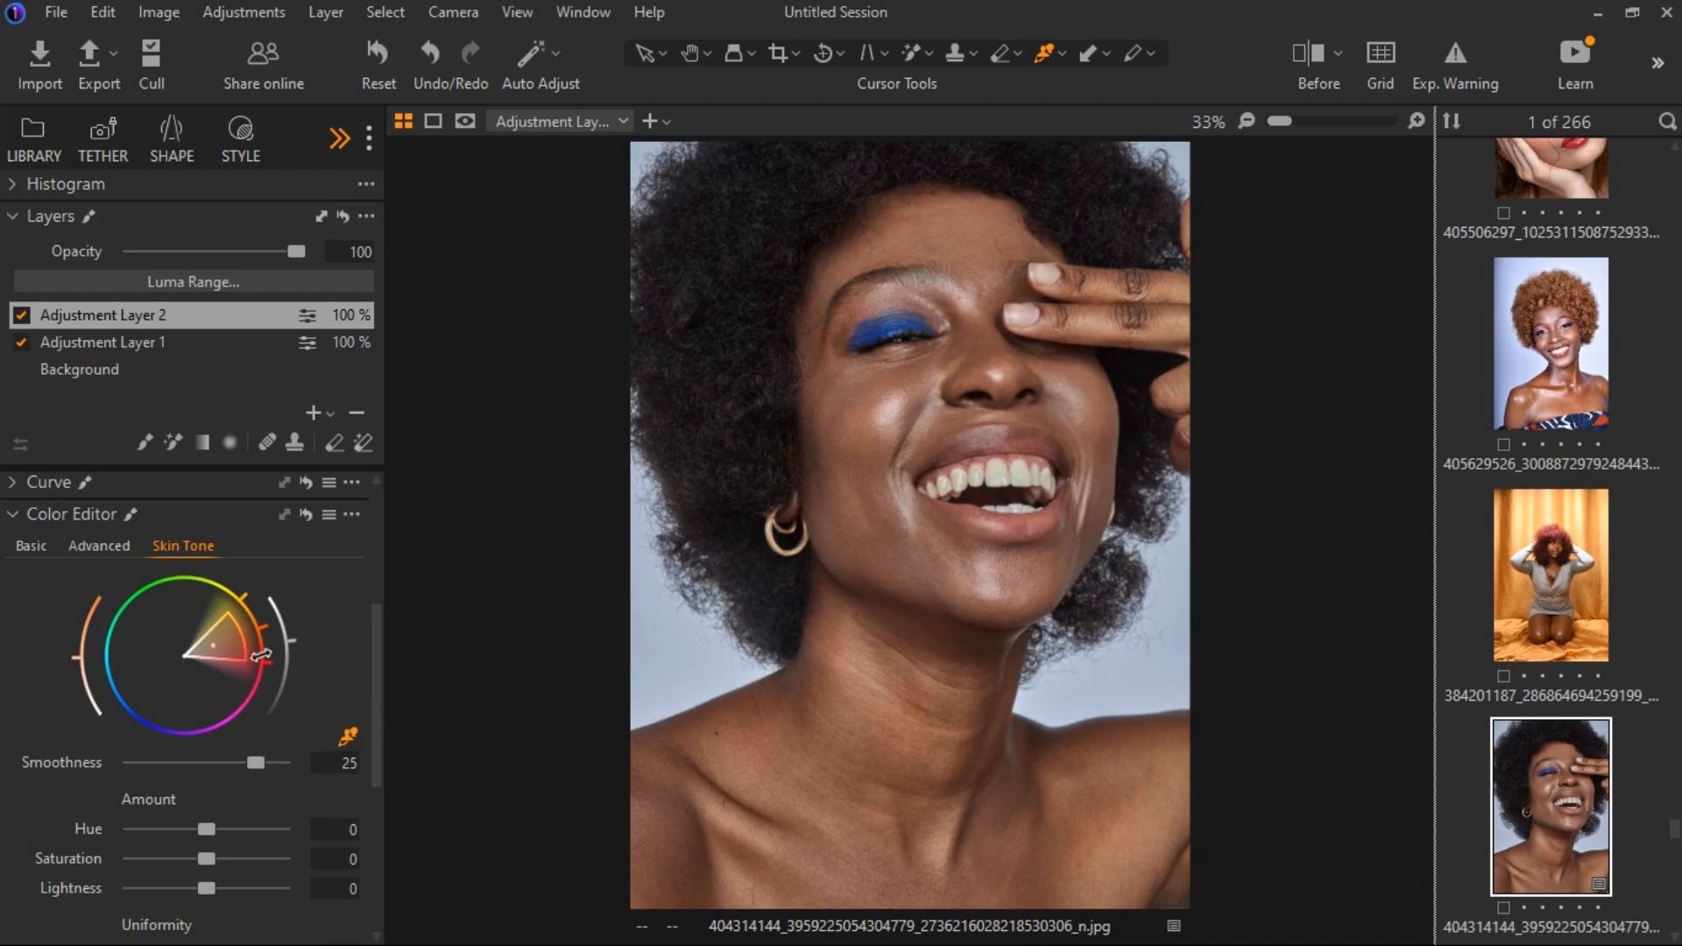
left_click_drag(266, 653, 292, 645)
Set the Skin Tone Uniformity Hue to 90, comparing the portrait with and without Adjustment Layer 2 along the way.
scroll(275, 675, "down", 4)
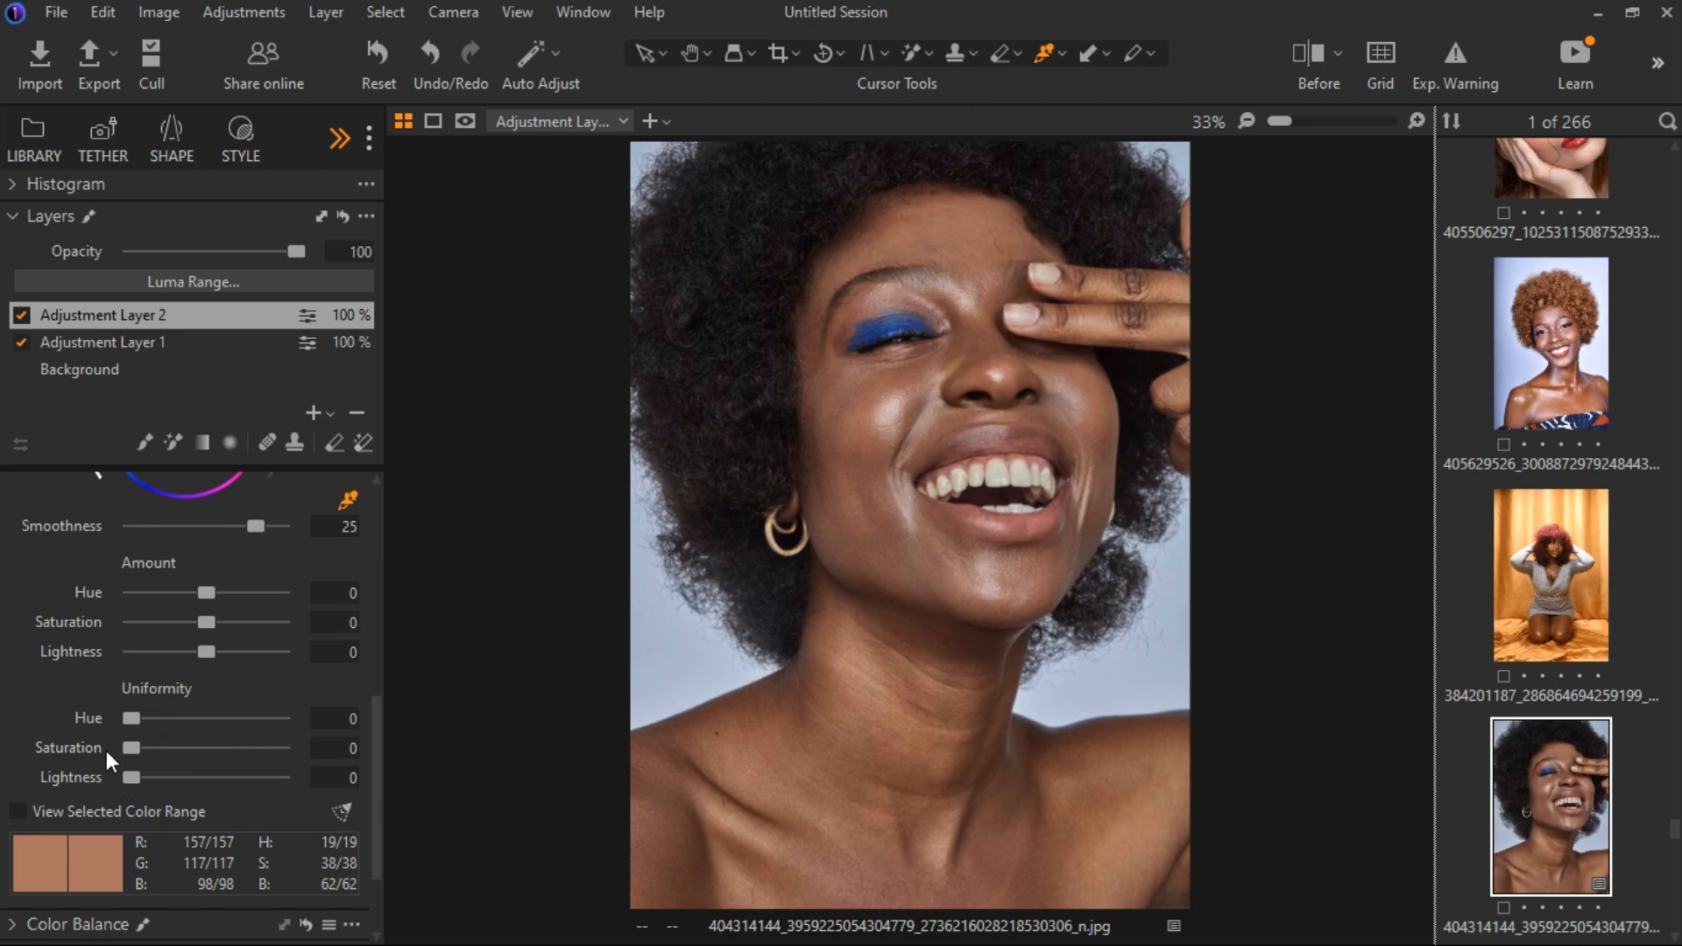
left_click_drag(134, 716, 233, 709)
left_click(21, 314)
left_click(21, 314)
left_click_drag(233, 712, 302, 720)
mouse_move(286, 717)
left_mouse_down()
mouse_move(261, 720)
mouse_move(274, 720)
left_mouse_up()
Set the Skin Tone Uniformity Saturation to 34 and Lightness to 16.
left_click_drag(139, 752, 170, 750)
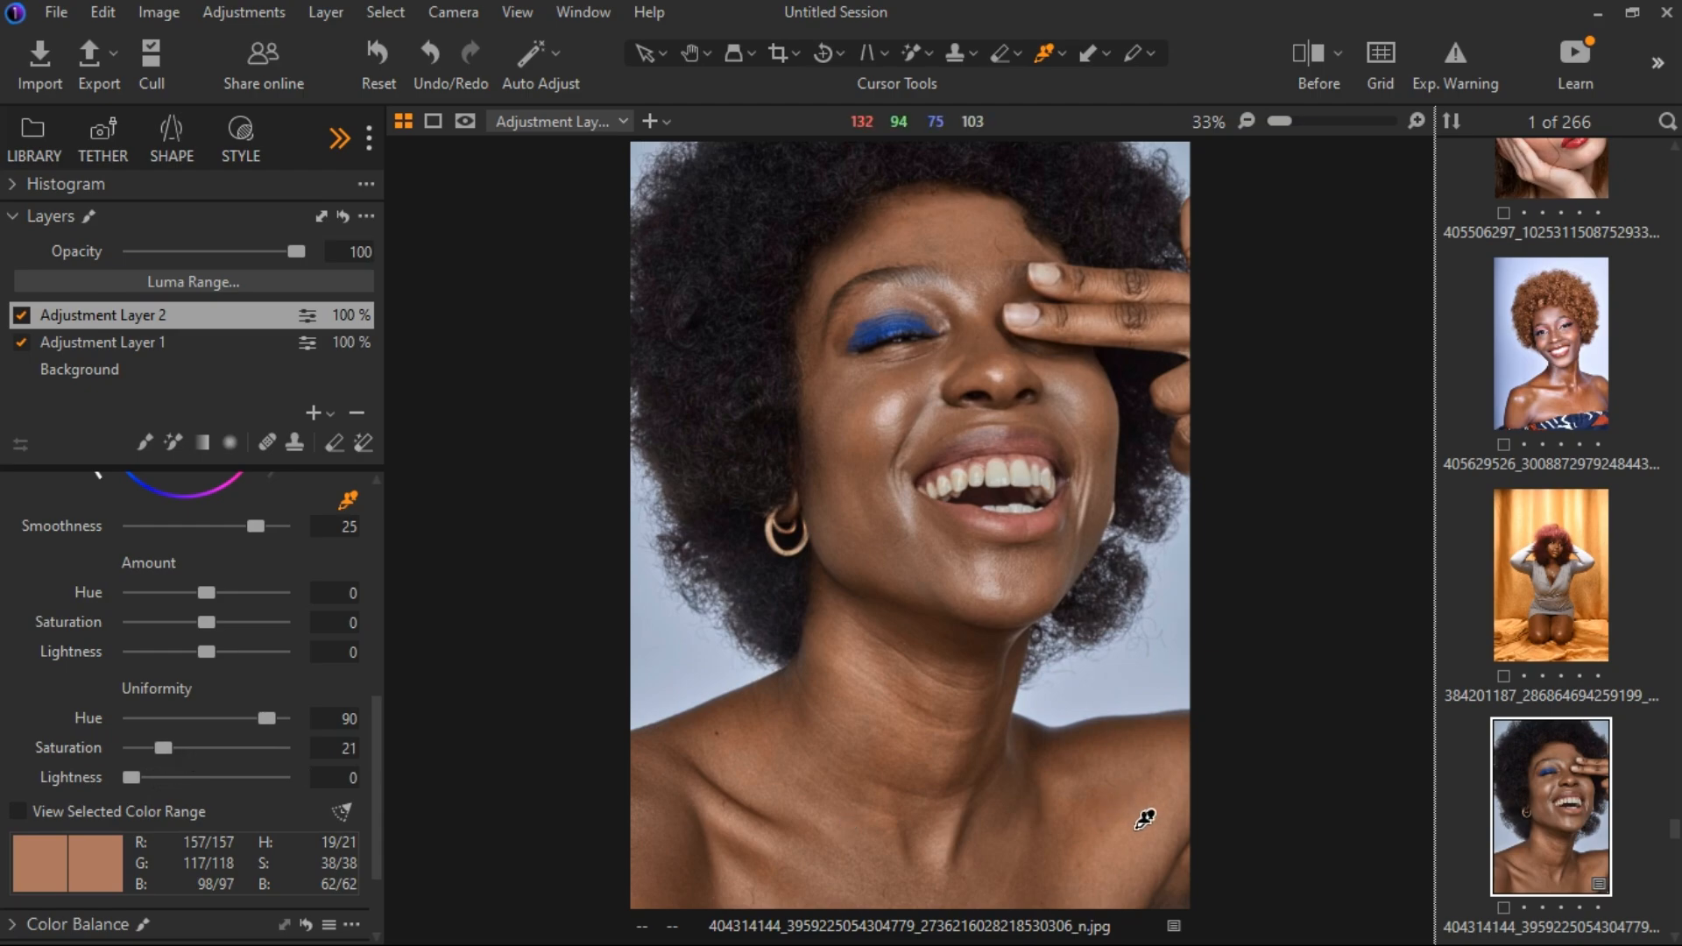
left_click_drag(173, 749, 219, 754)
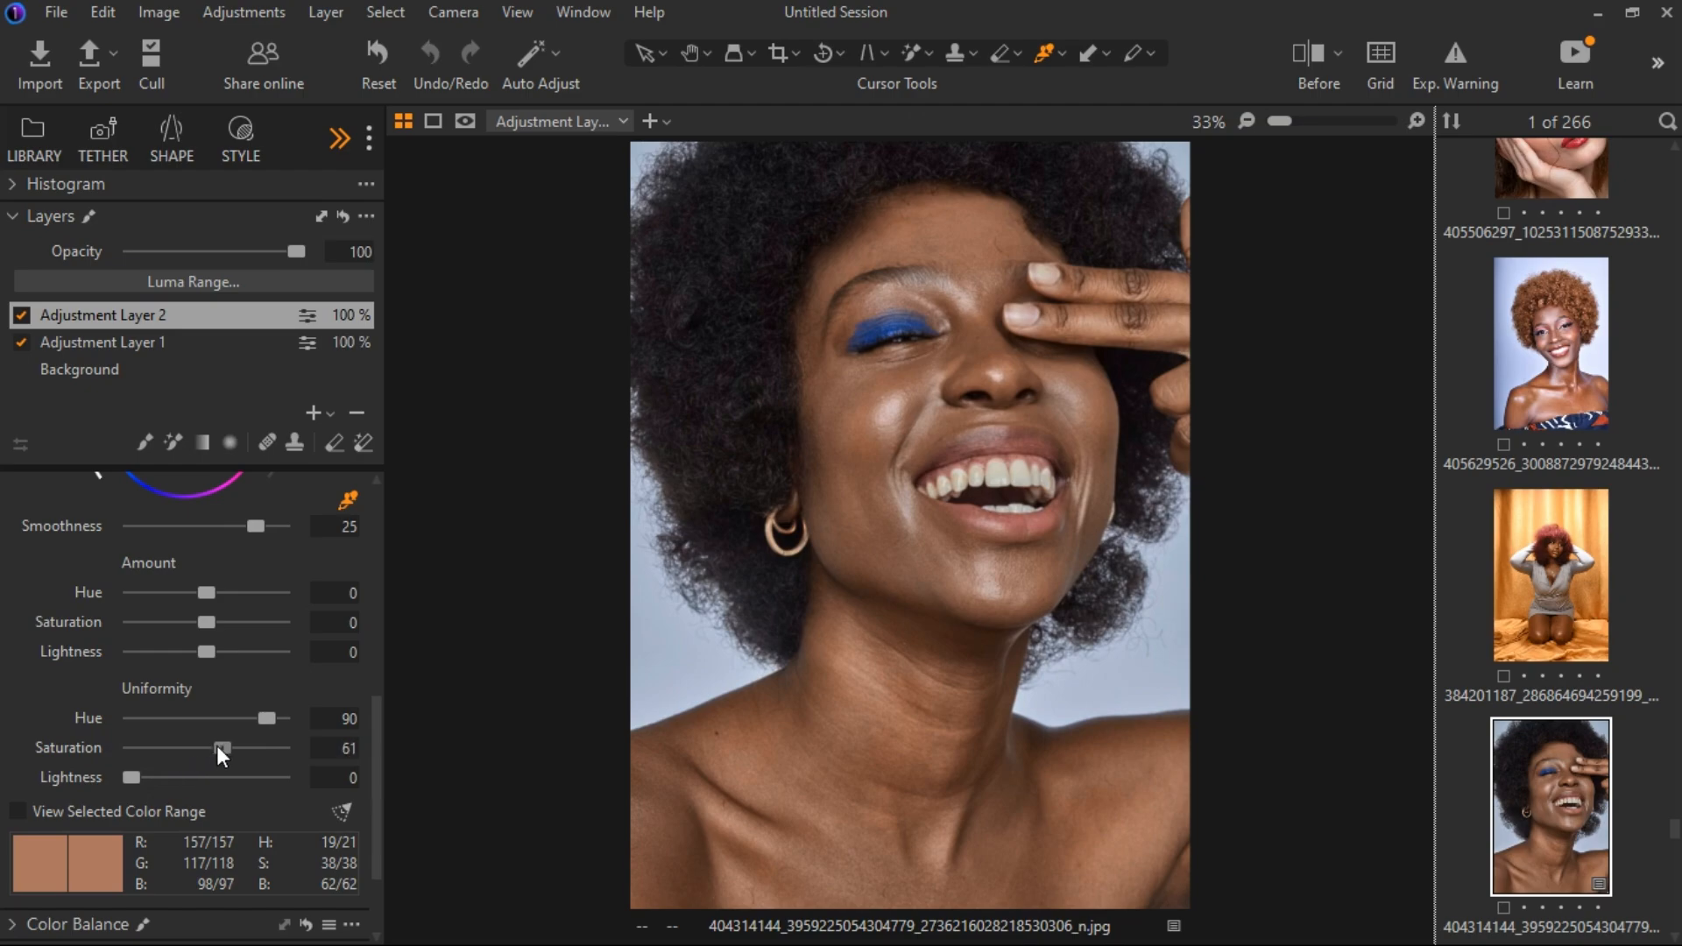
left_click_drag(219, 750, 461, 790)
left_click_drag(281, 750, 186, 746)
left_click_drag(135, 779, 165, 776)
left_click_drag(165, 774, 161, 776)
Set the Skin Tone Amount Hue to 3.8 and Saturation to 4.9, and compare the result in the split before/after view.
left_click_drag(207, 592, 109, 591)
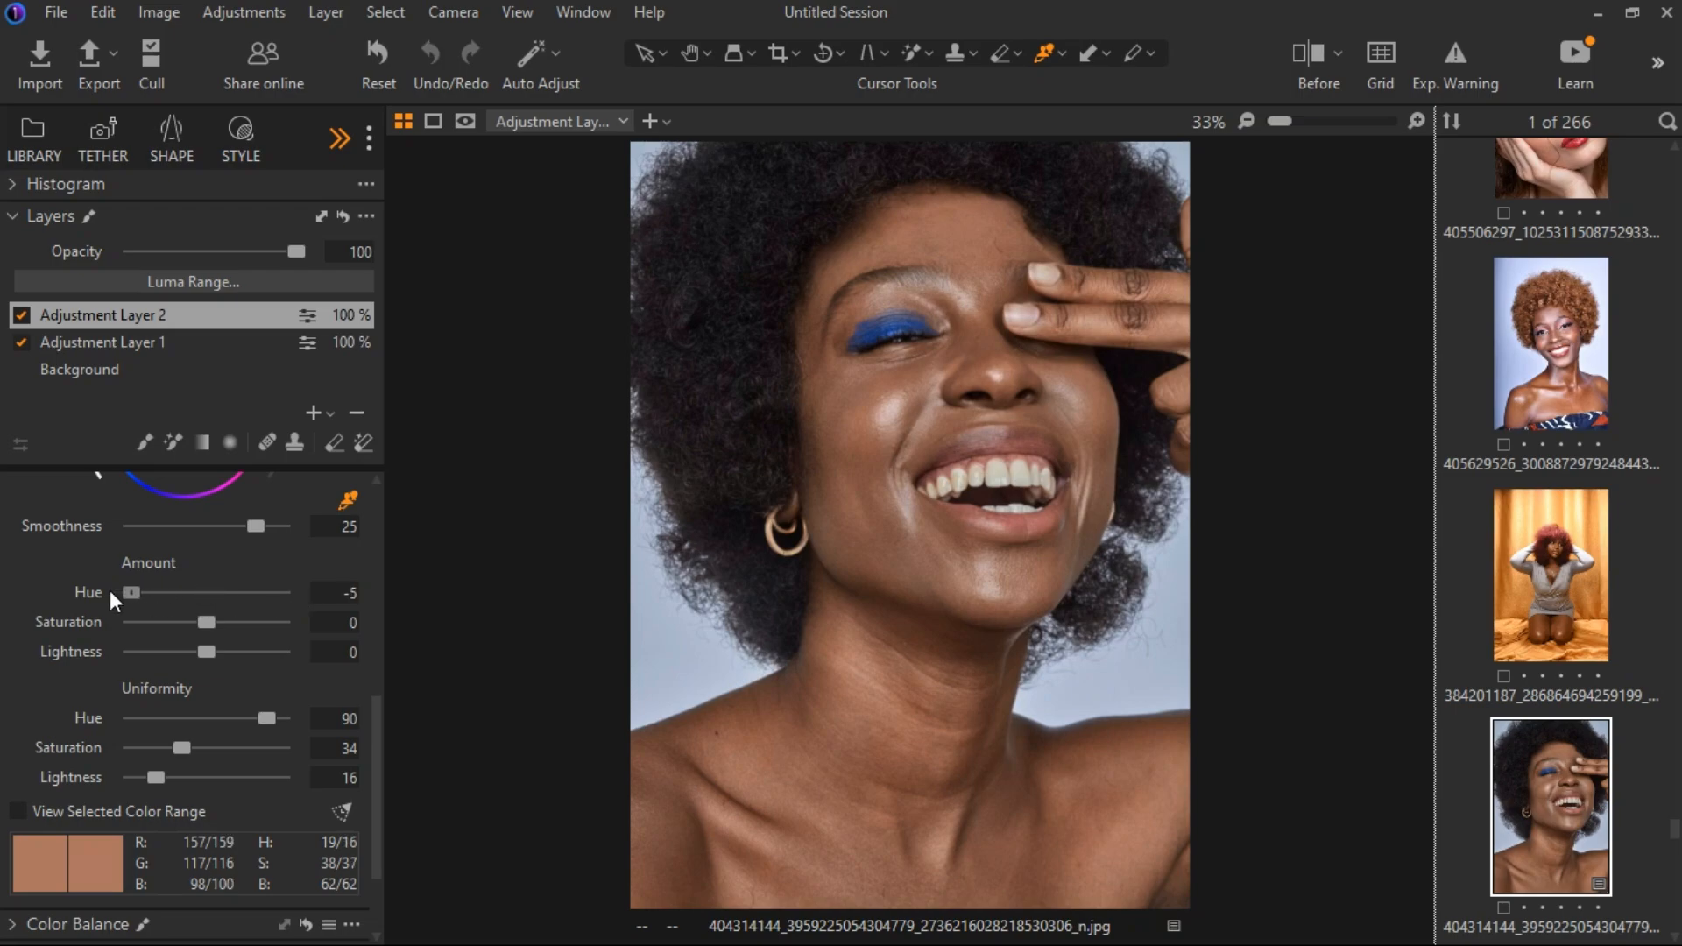
left_click(281, 592)
left_click_drag(280, 600, 259, 615)
left_click_drag(208, 619, 219, 618)
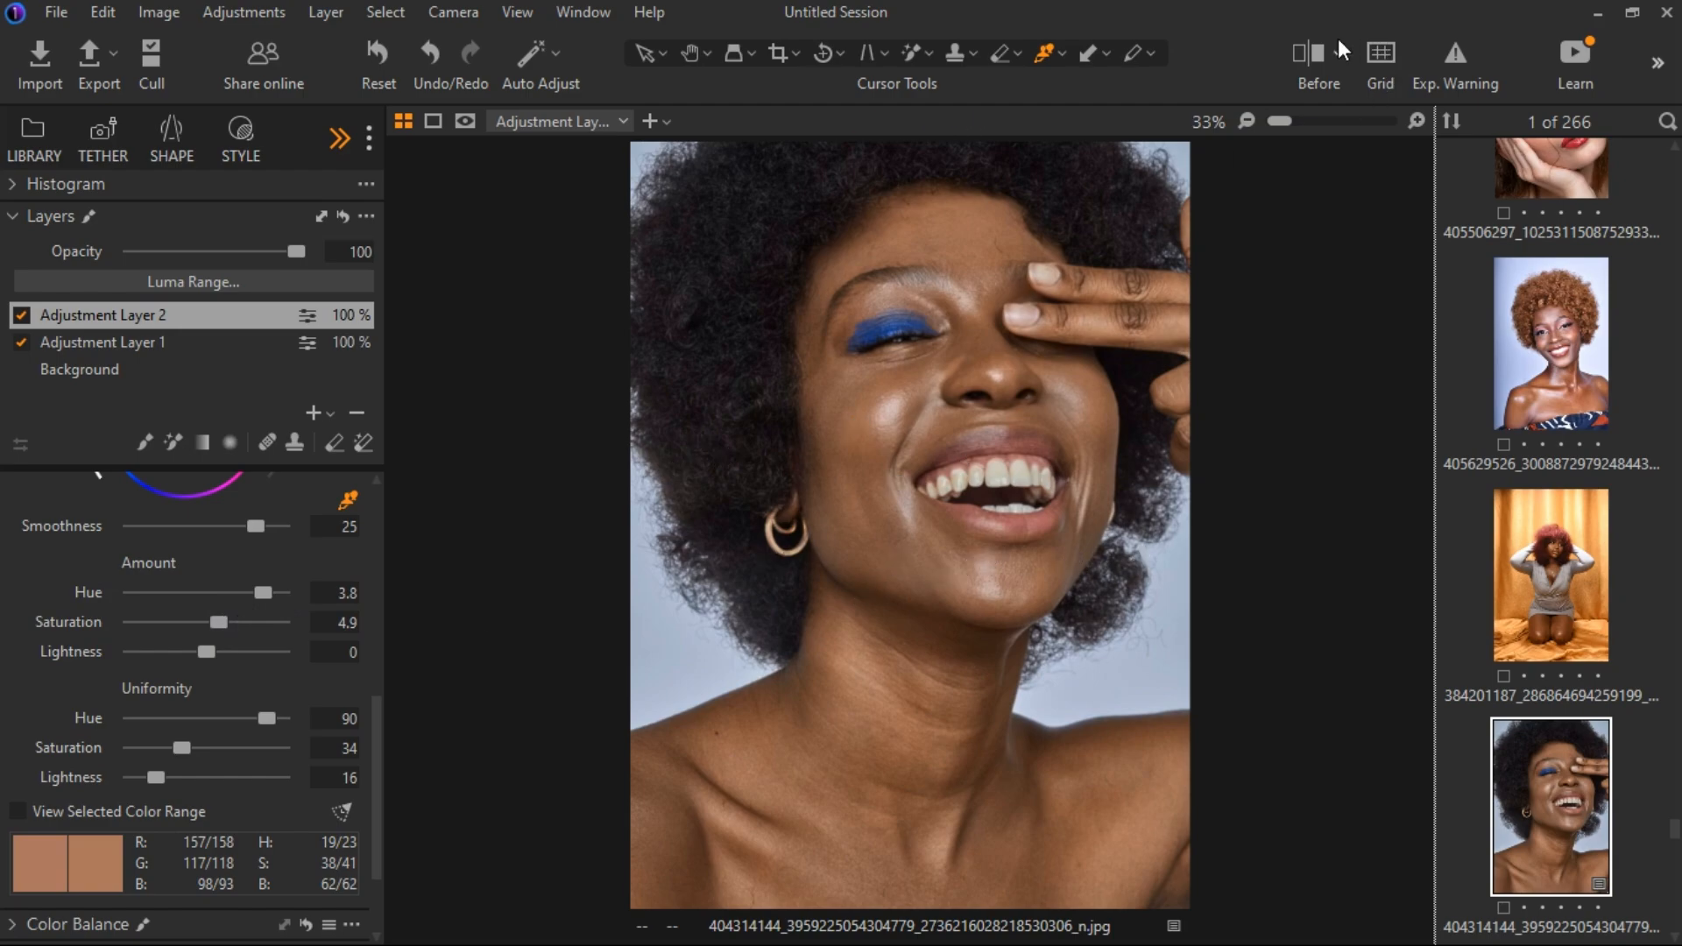
left_click(1307, 55)
left_click_drag(905, 530, 585, 534)
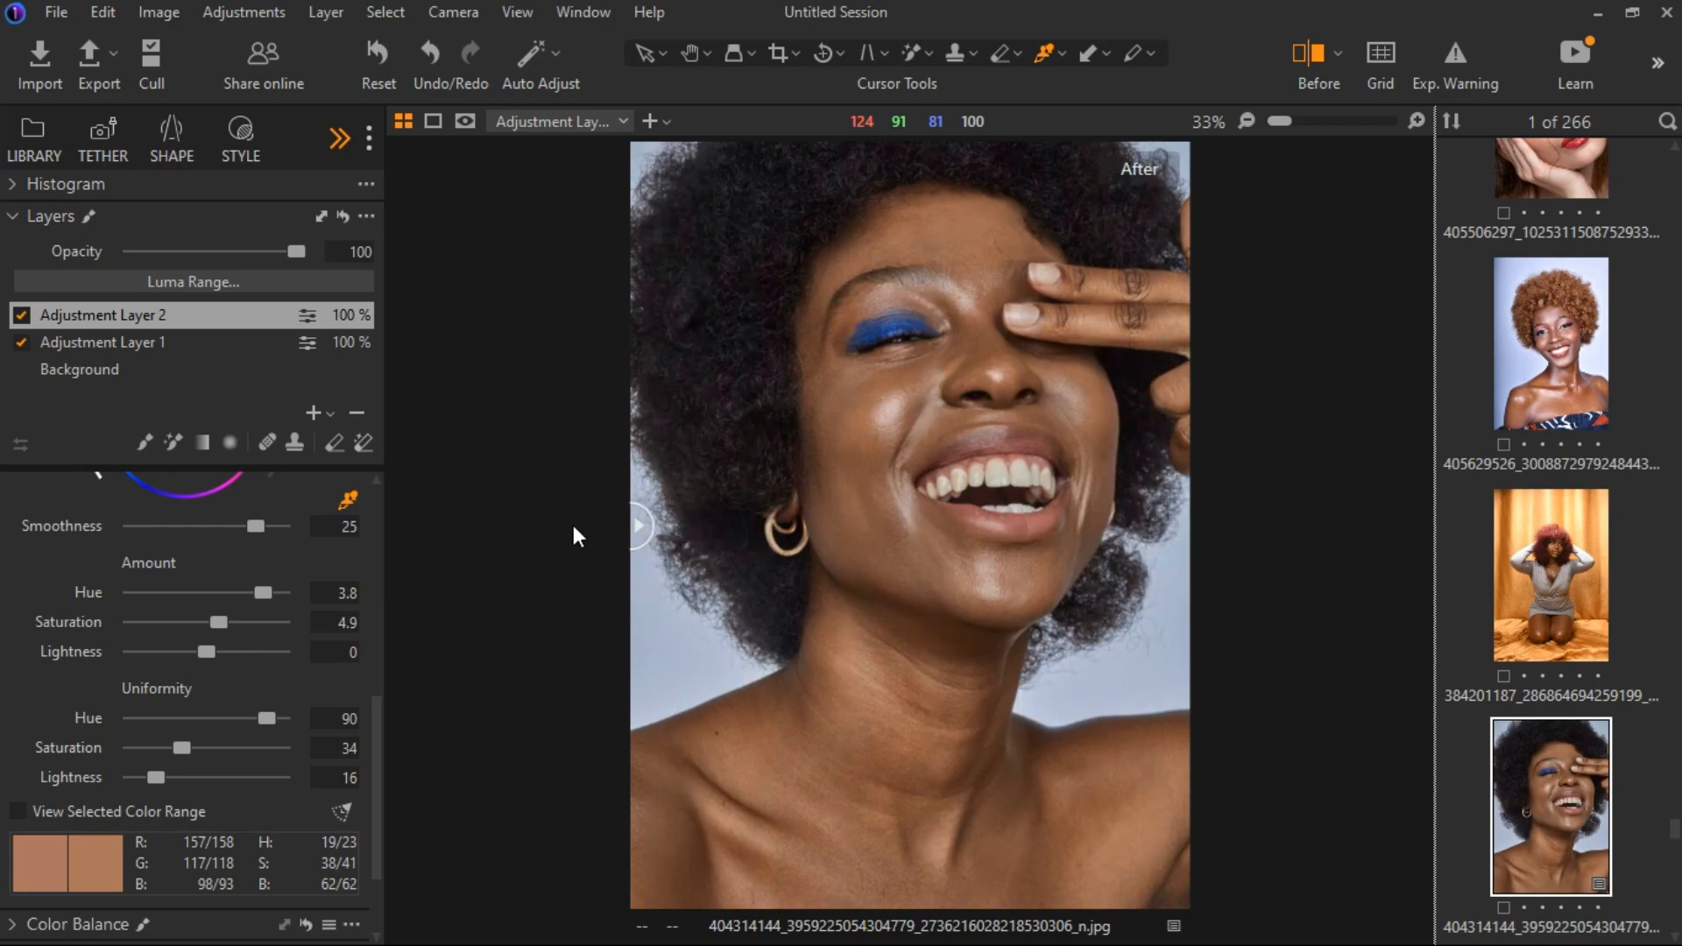
Add a new empty adjustment layer and mask the hair with the Magic Brush.
left_click(330, 414)
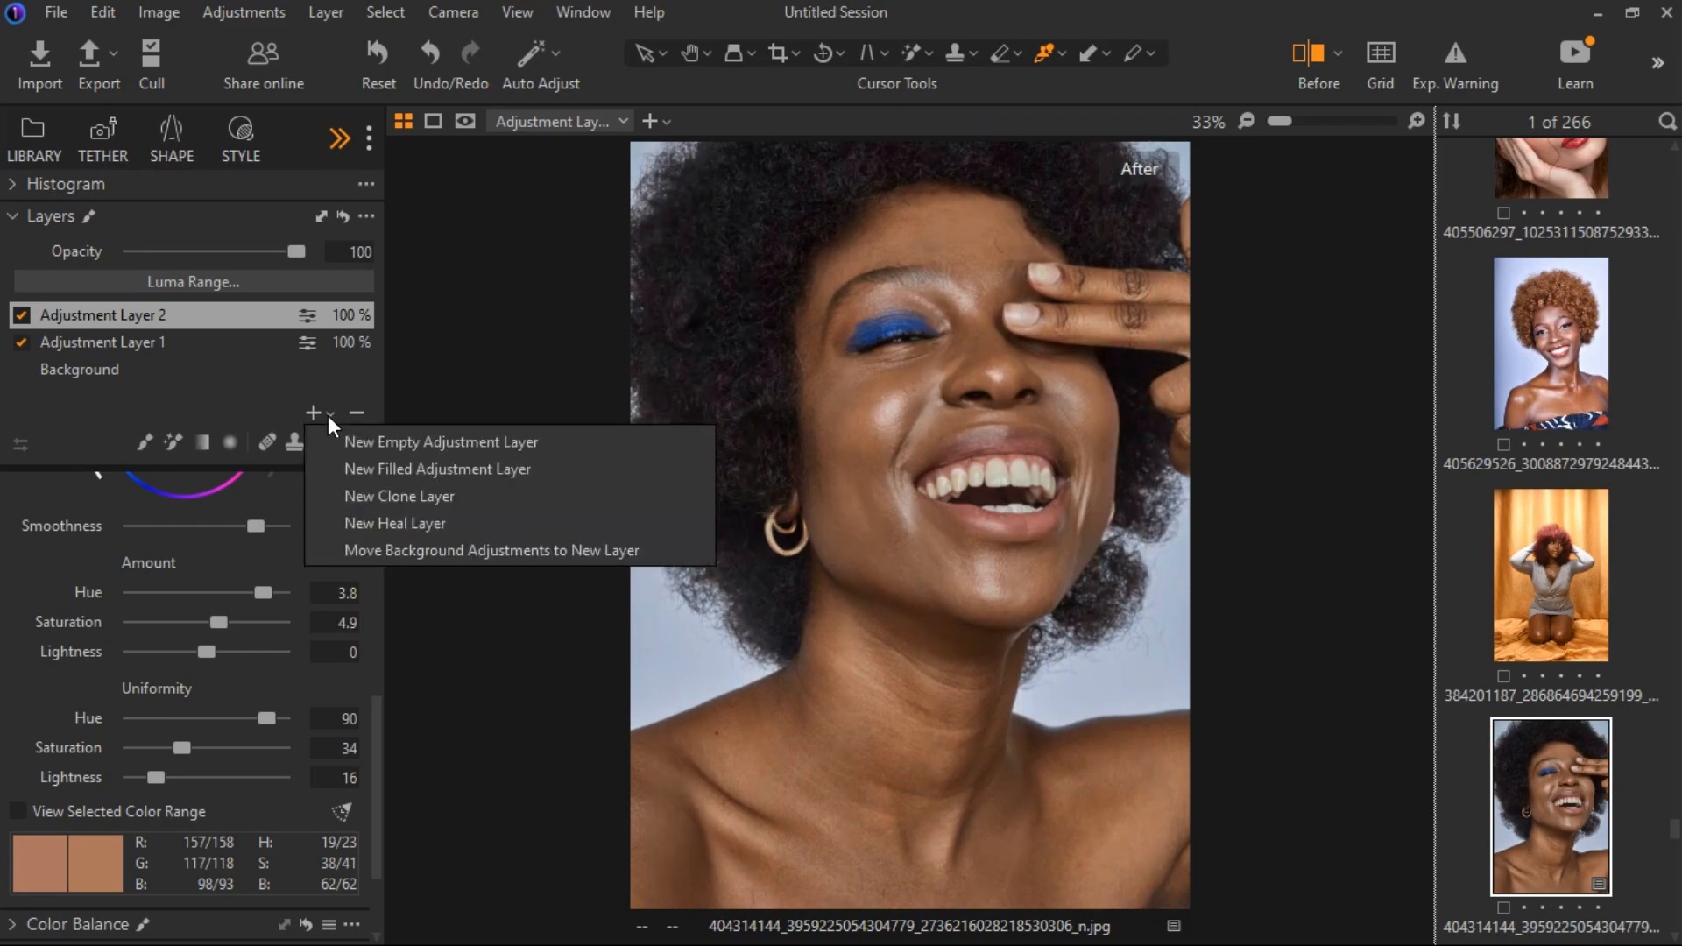
left_click(415, 445)
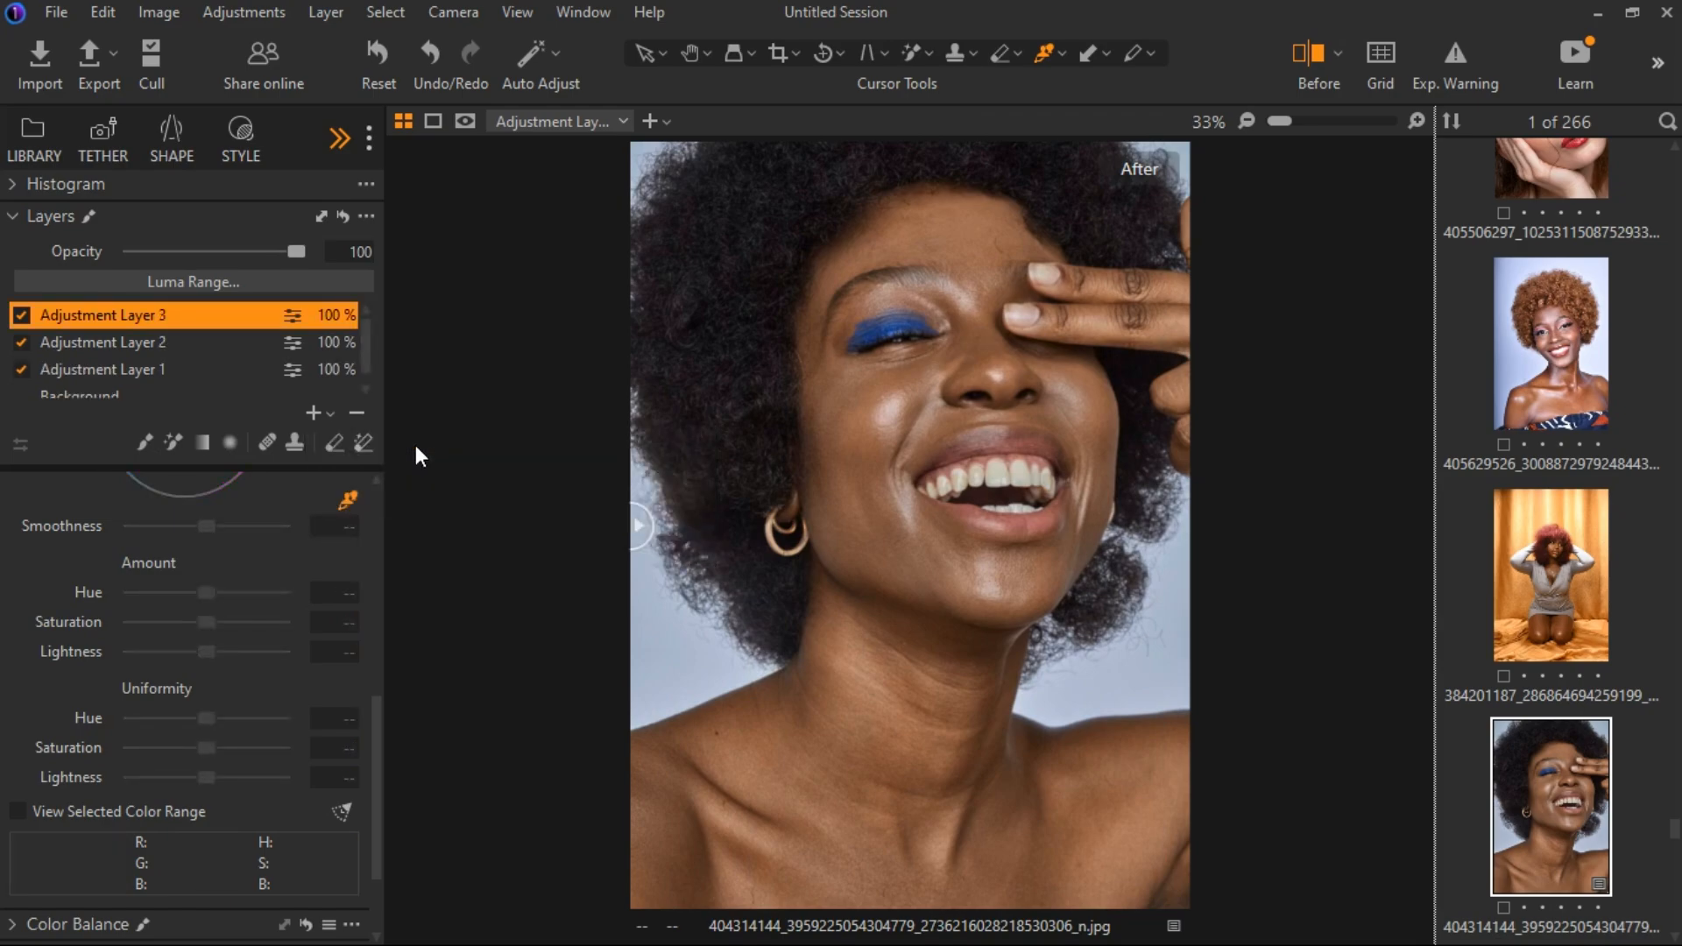
left_click(179, 443)
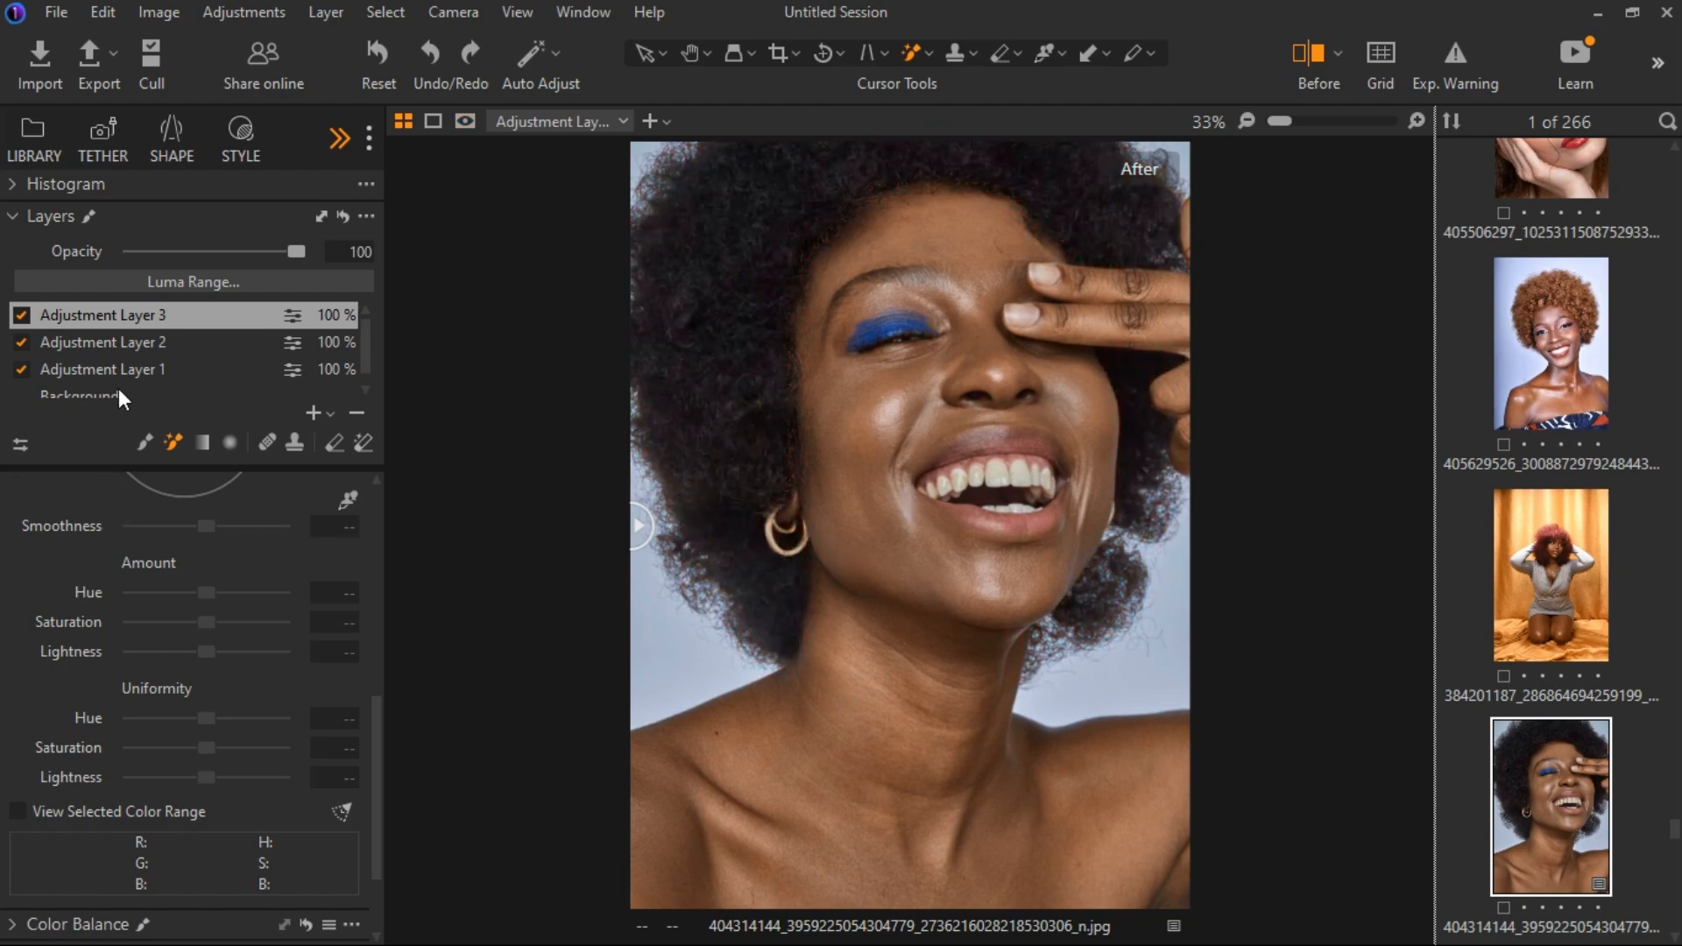
Rename Adjustment Layer 2 to SKIN TONE and Adjustment Layer 3 to HAIR'.
double_click(125, 342)
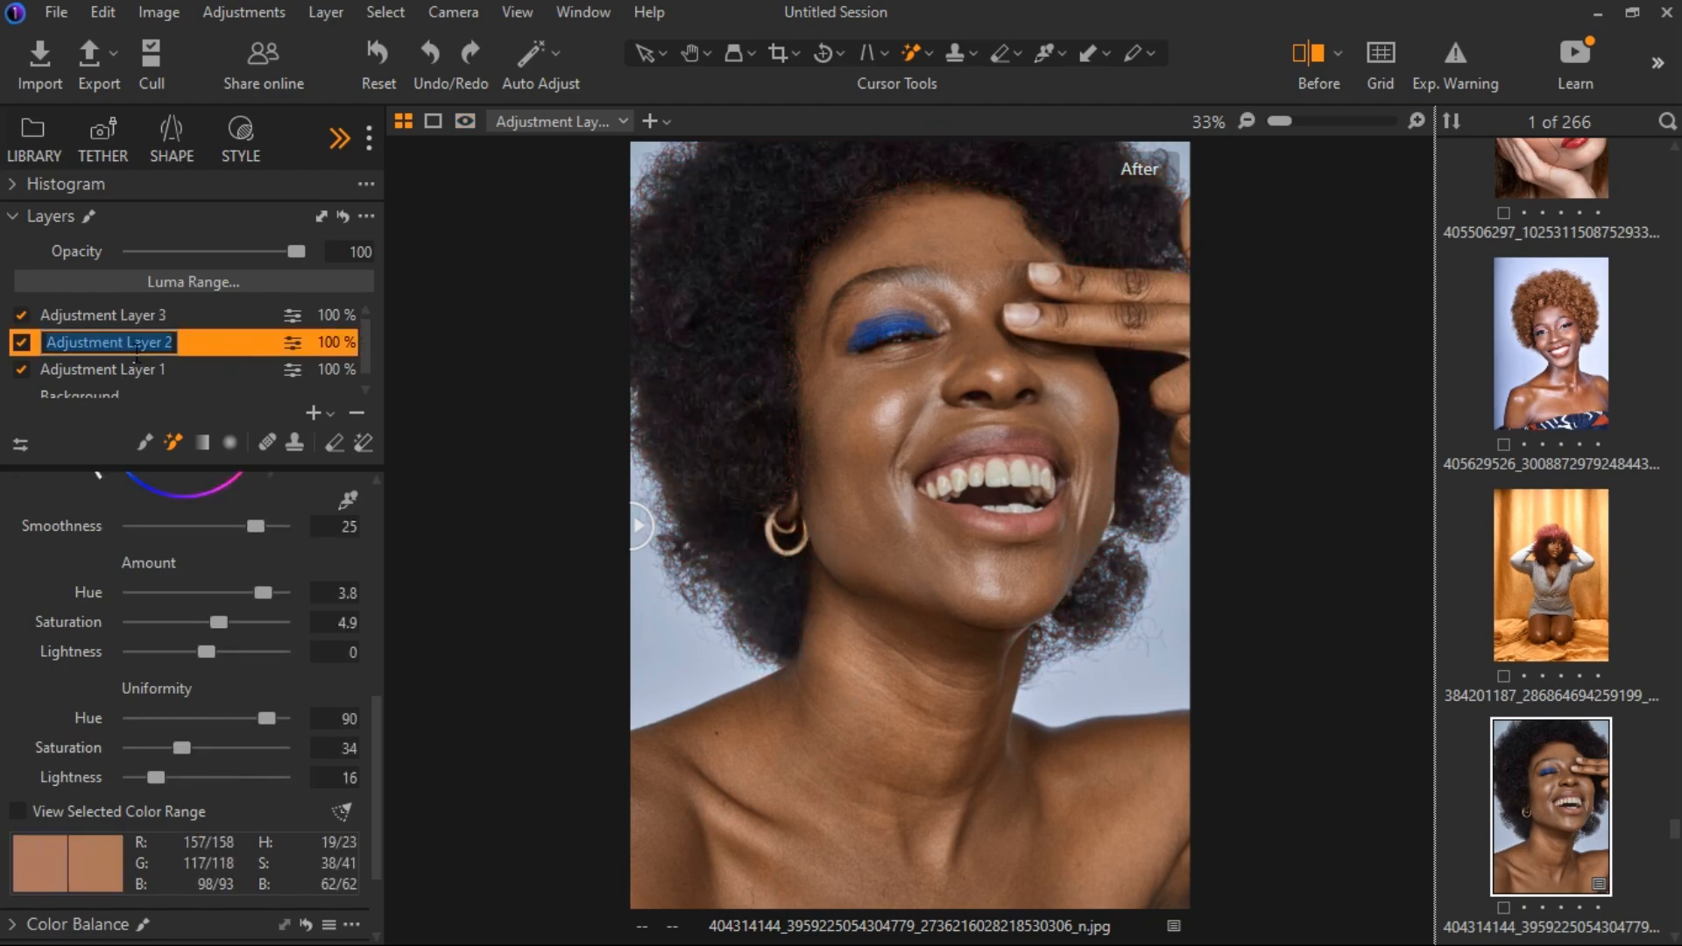
type("SKIN T")
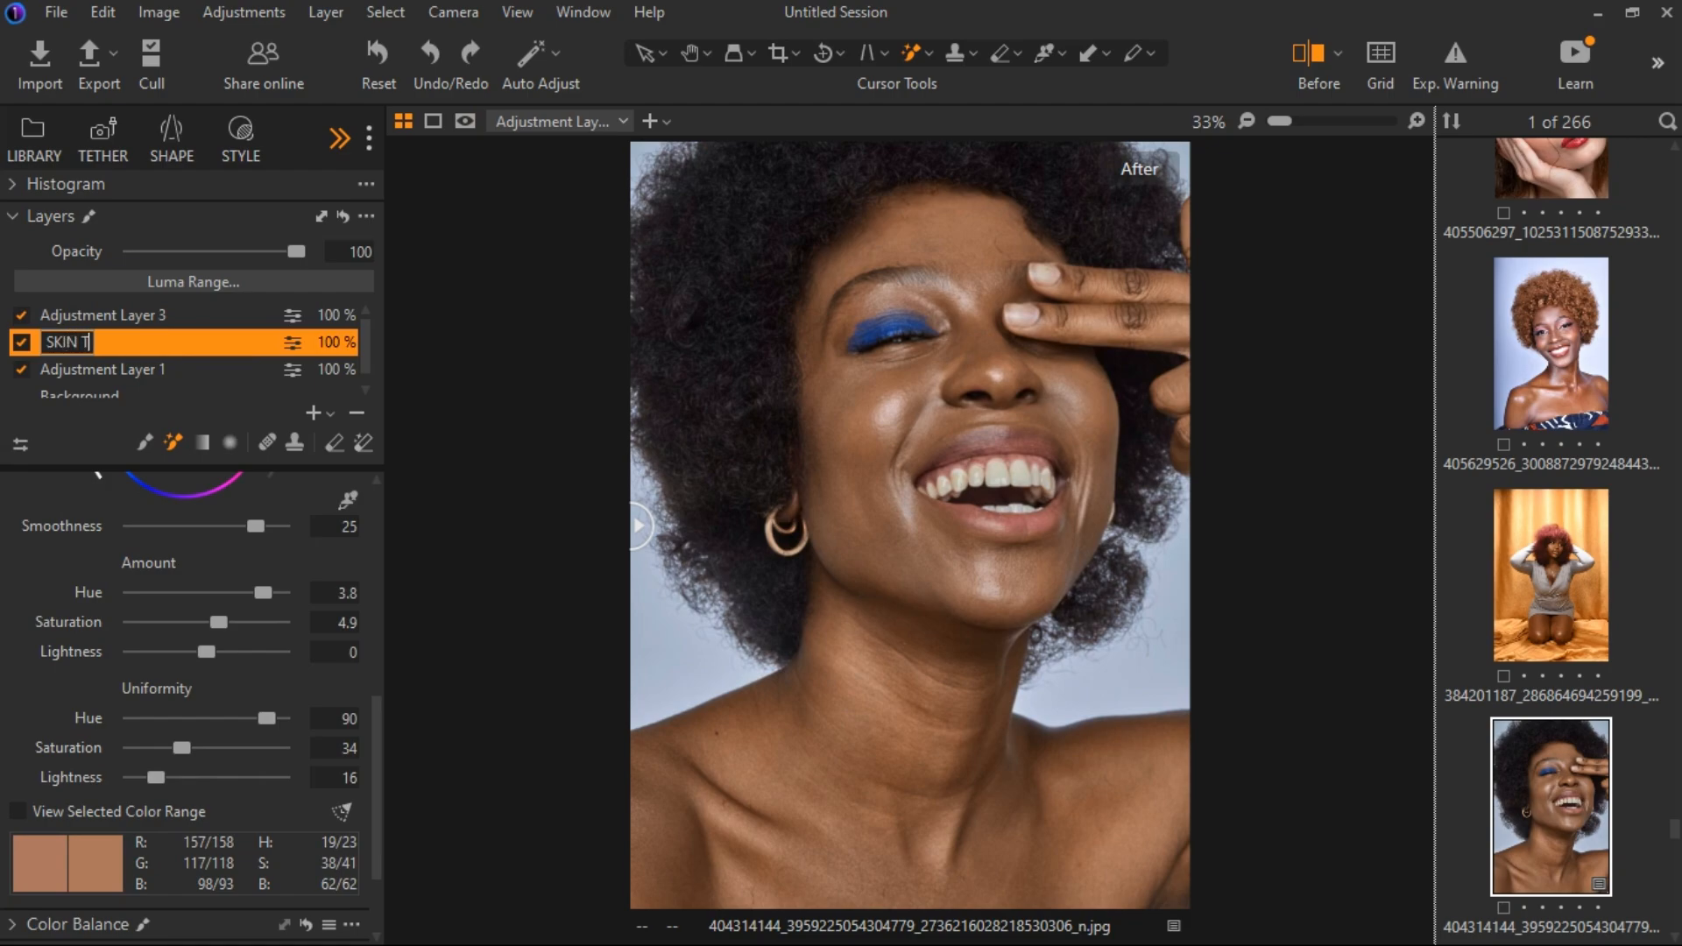
type("ONE")
key("Return")
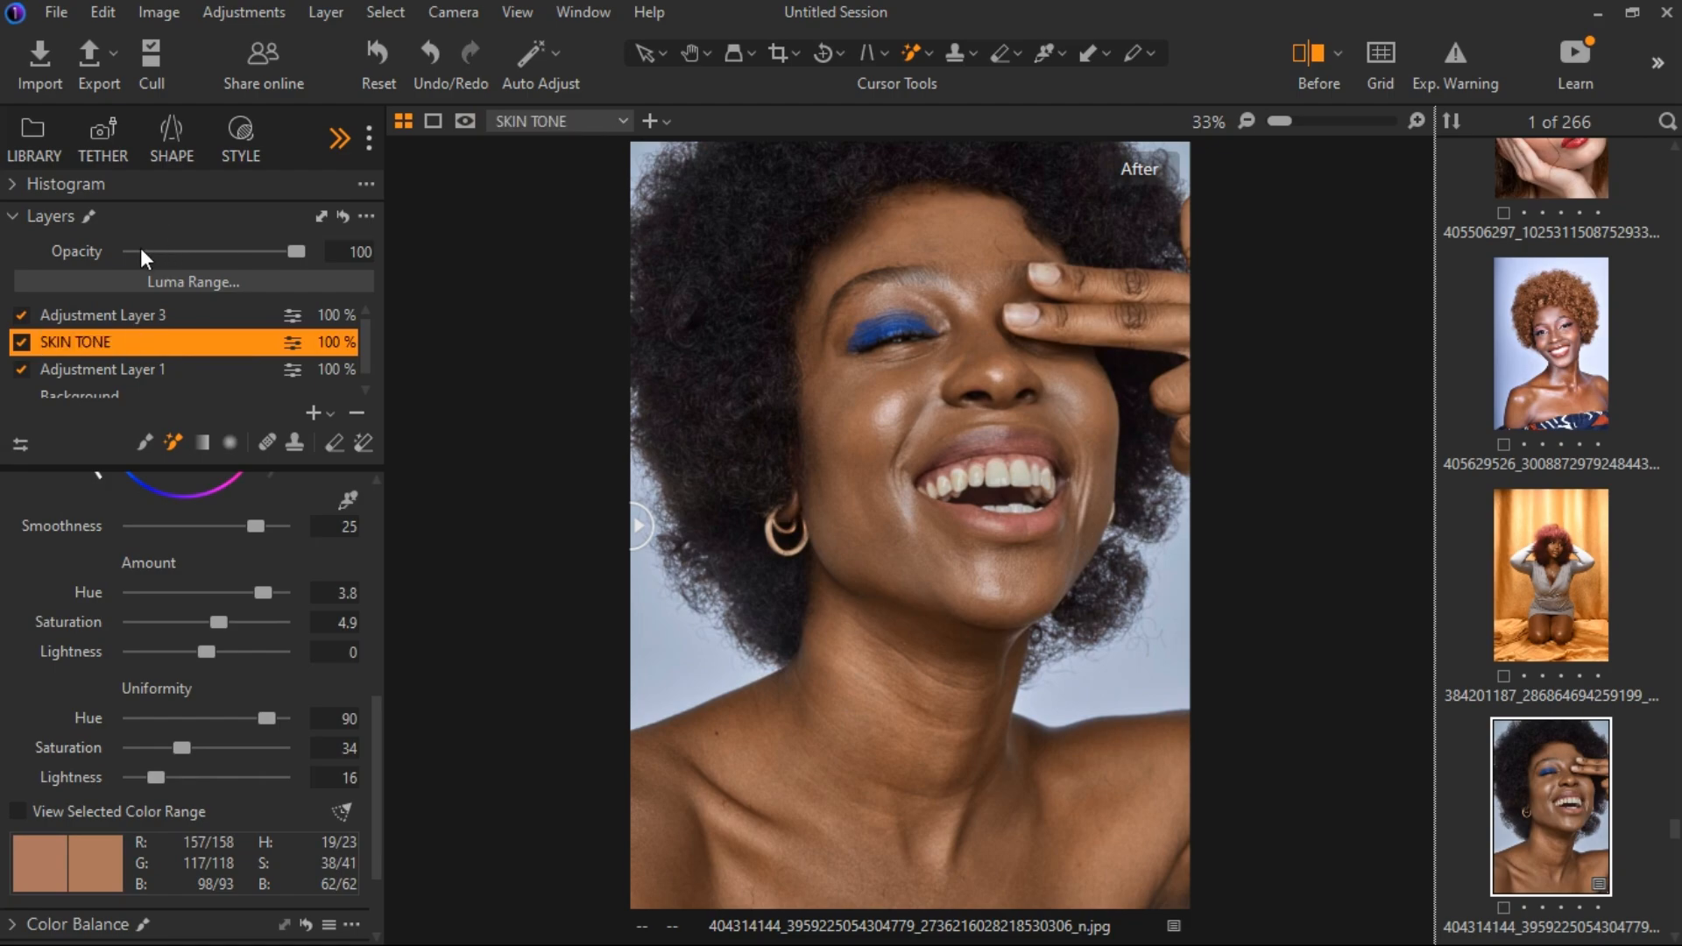
double_click(120, 321)
type("HAIR")
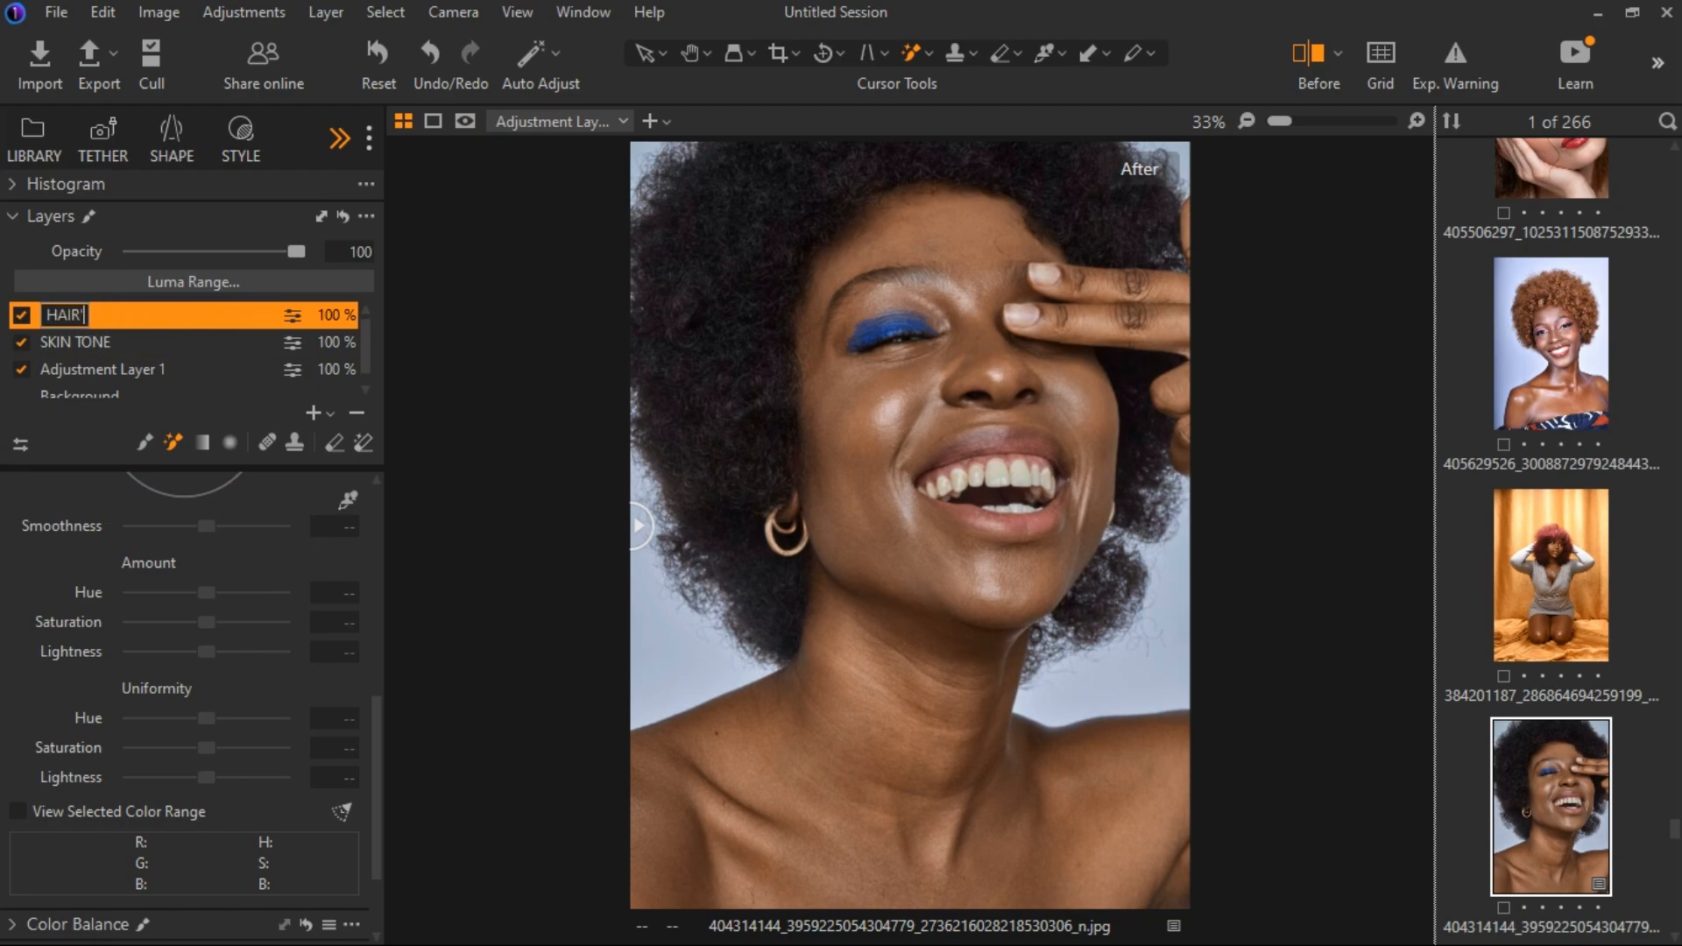
key("Return")
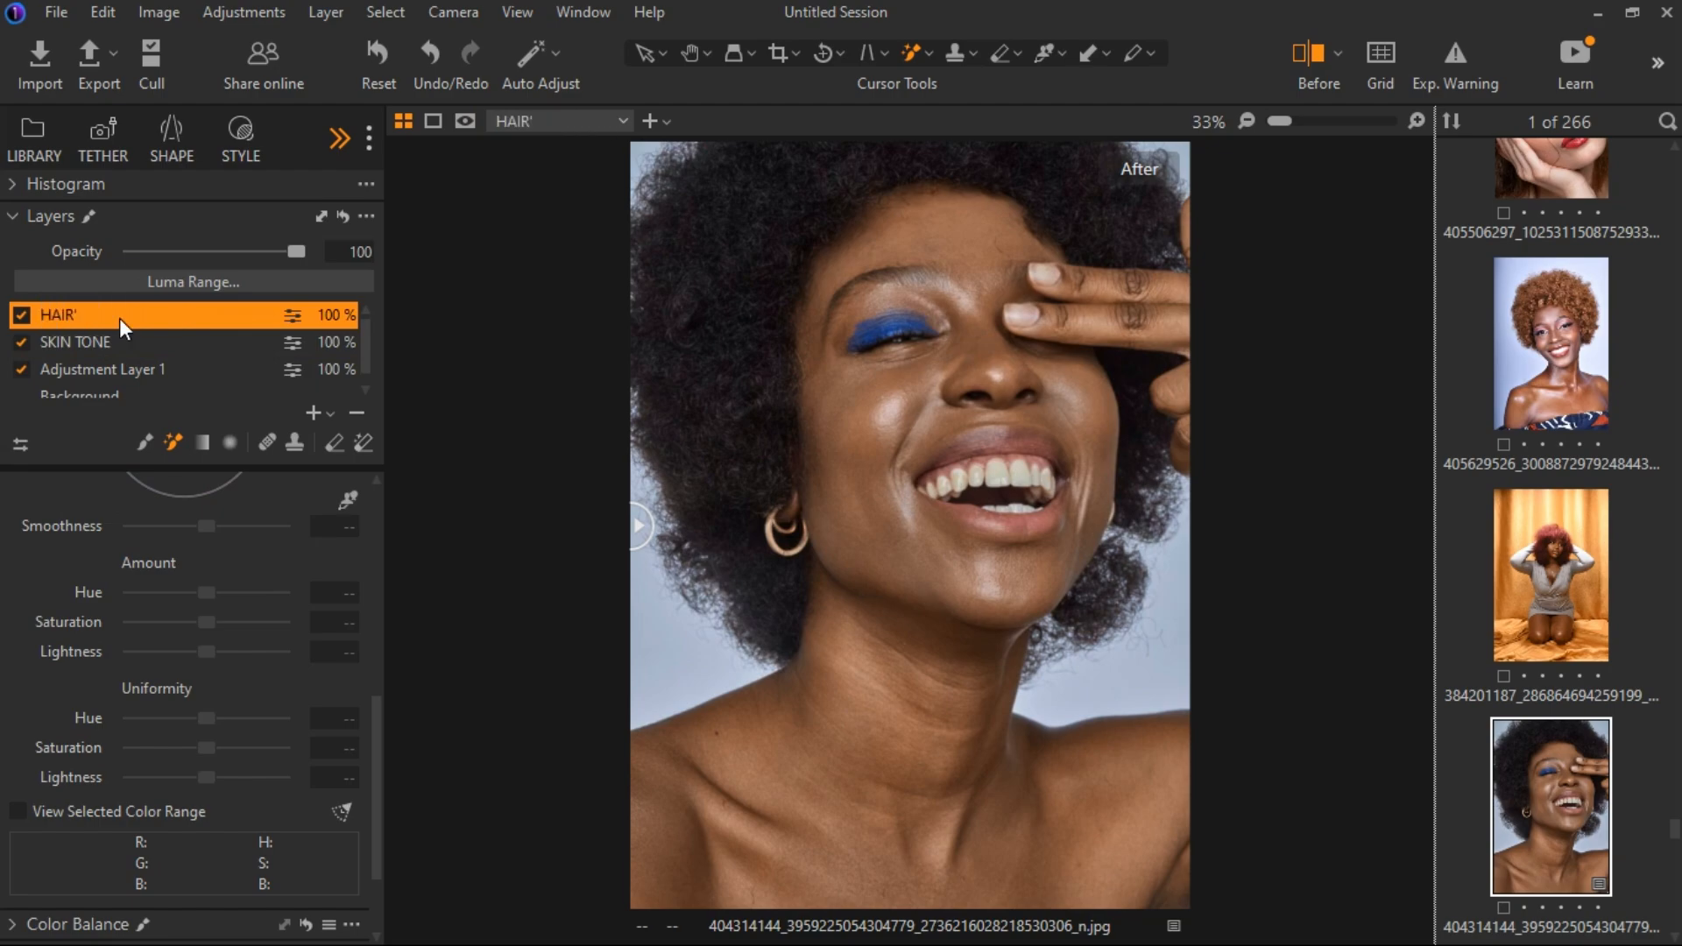
Rename Adjustment Layer 1 to WHITE BALANCE.
double_click(103, 367)
type("W")
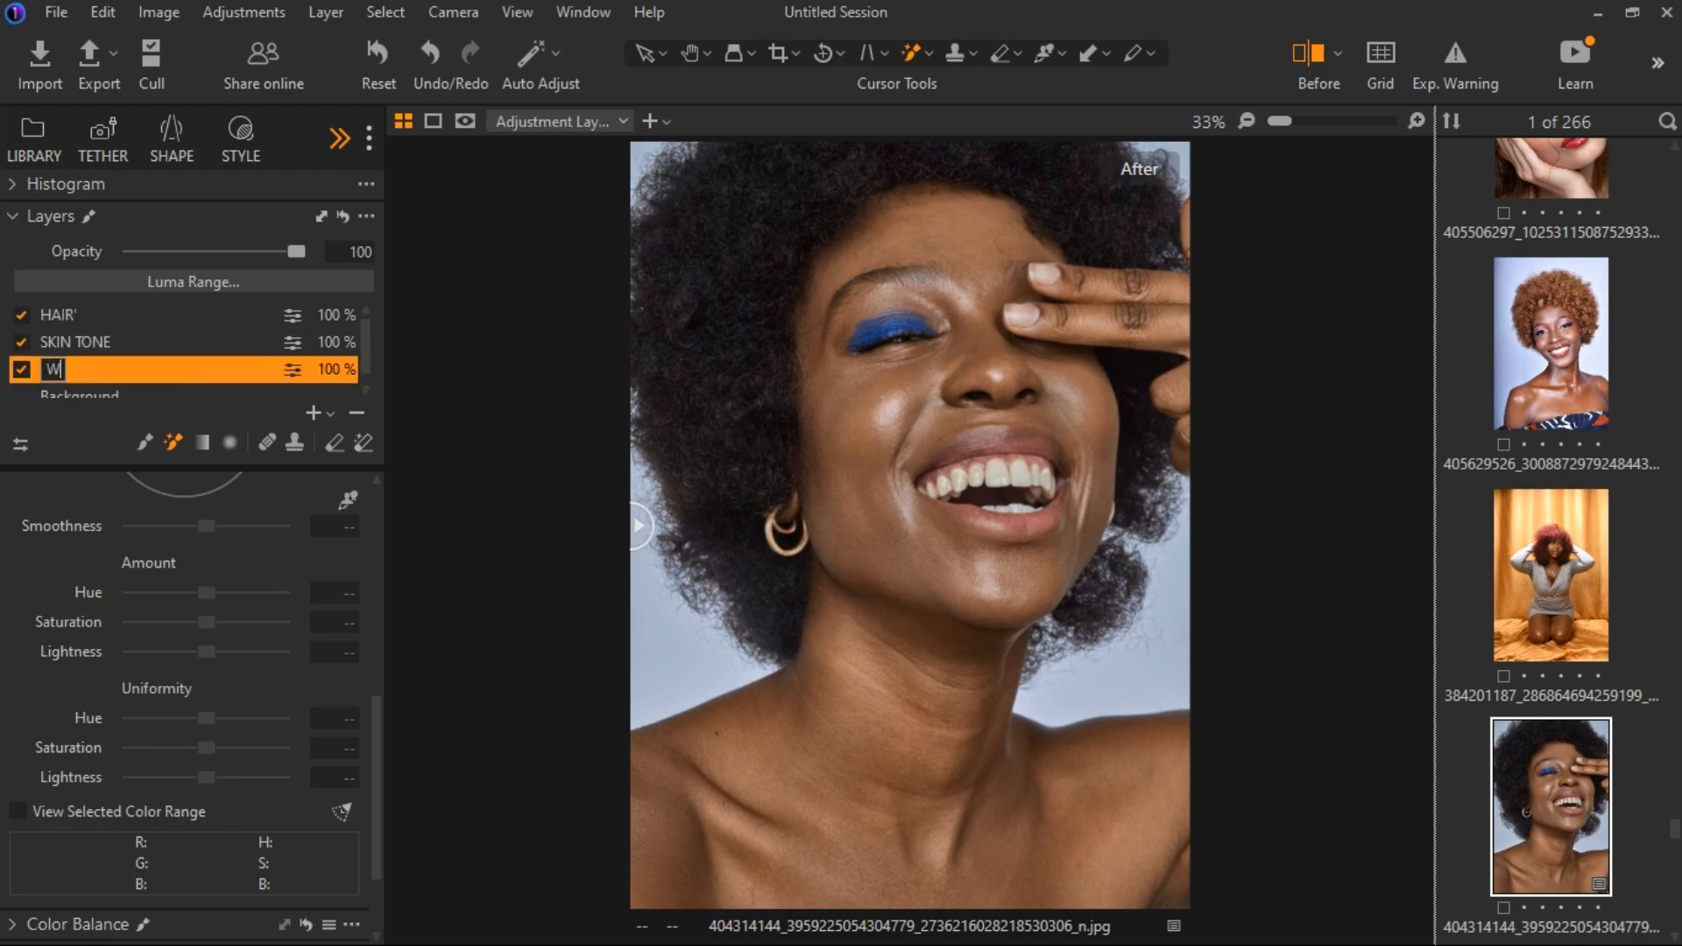
type("HITE BALANCE")
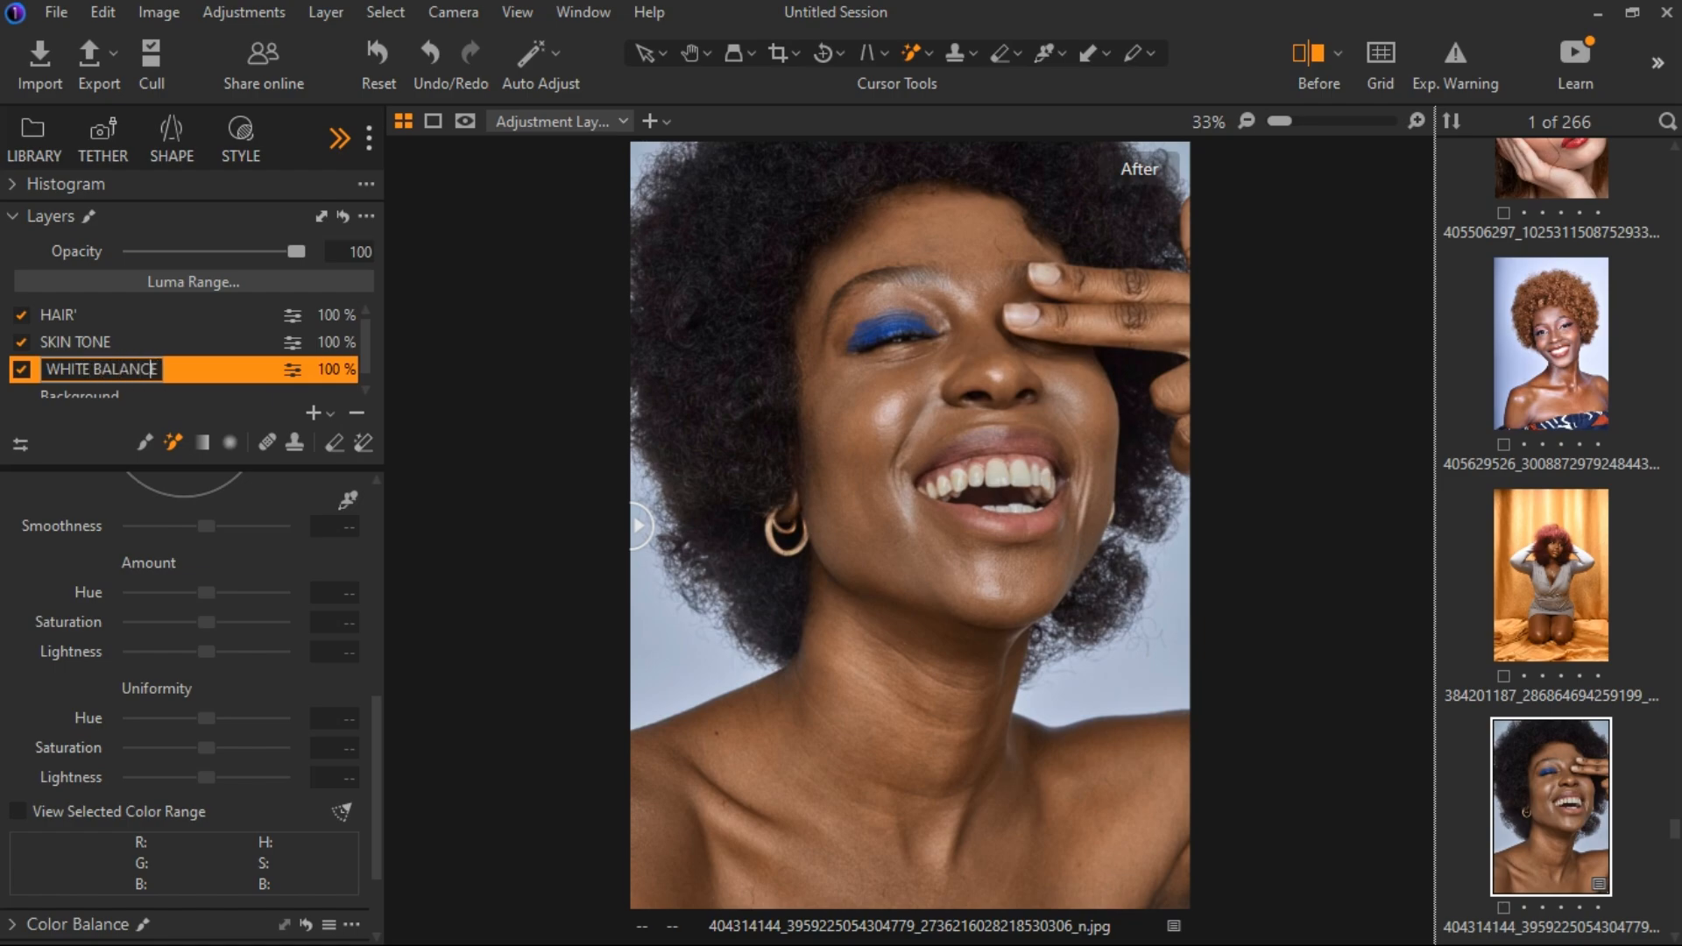
key("Return")
Select the HAIR' layer and set its RGB Levels midtone to -0.03.
scroll(144, 526, "up", 2)
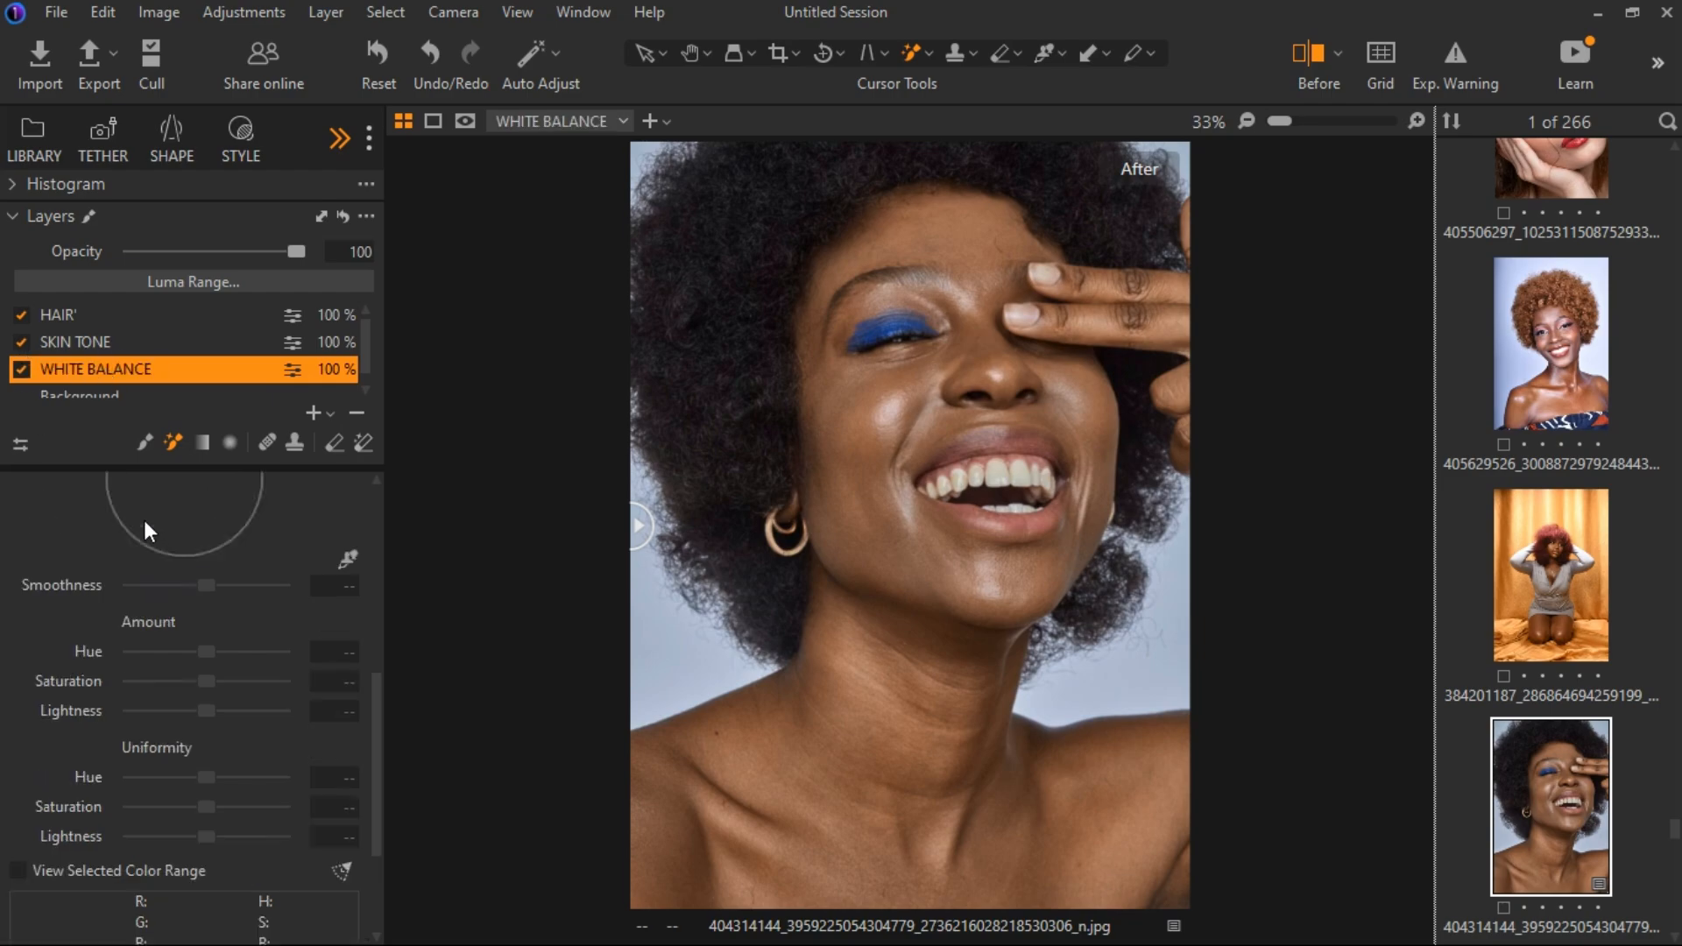
scroll(132, 526, "up", 3)
left_click(14, 573)
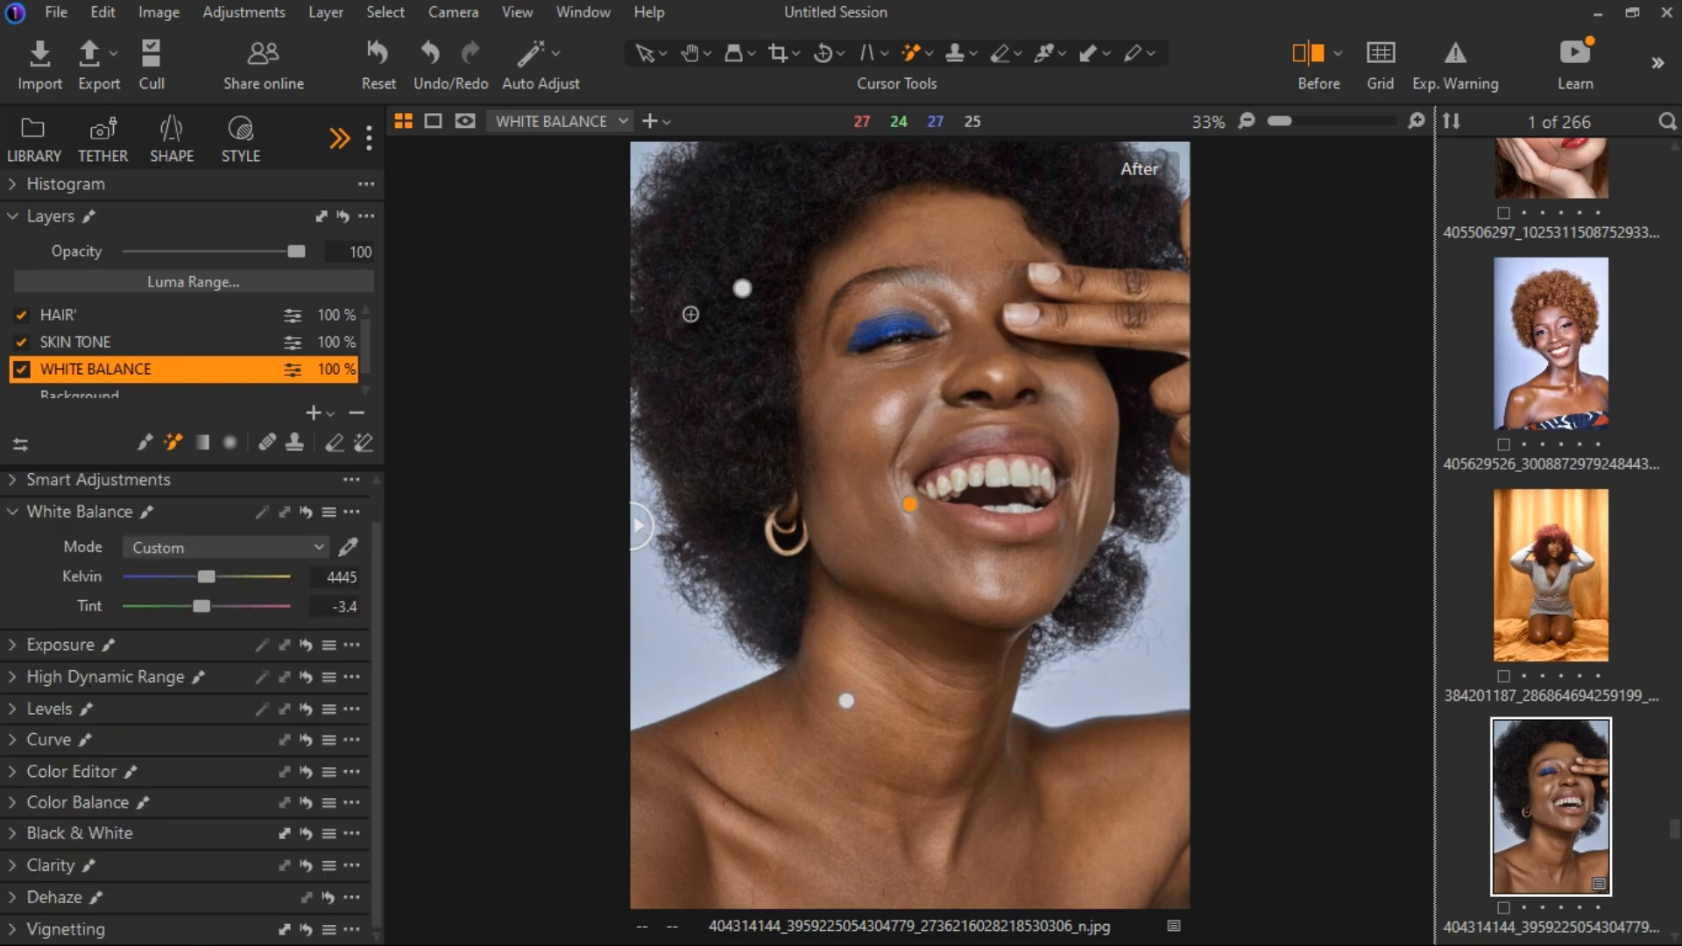
left_click(12, 709)
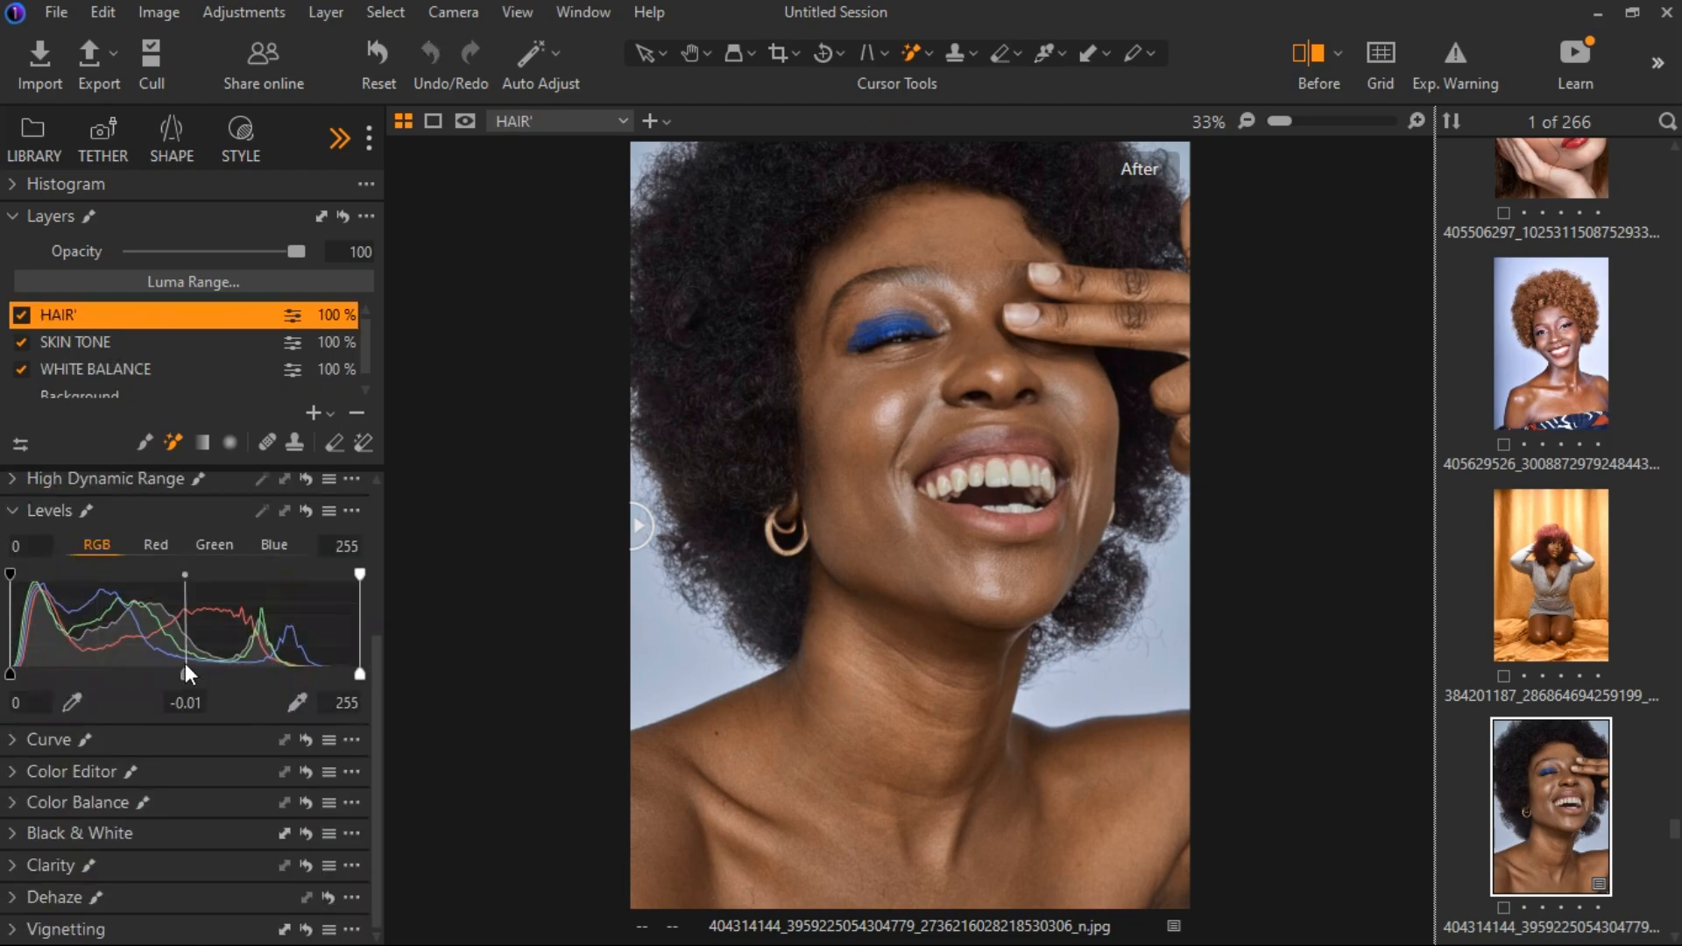
left_click_drag(186, 669, 189, 671)
left_click(13, 509)
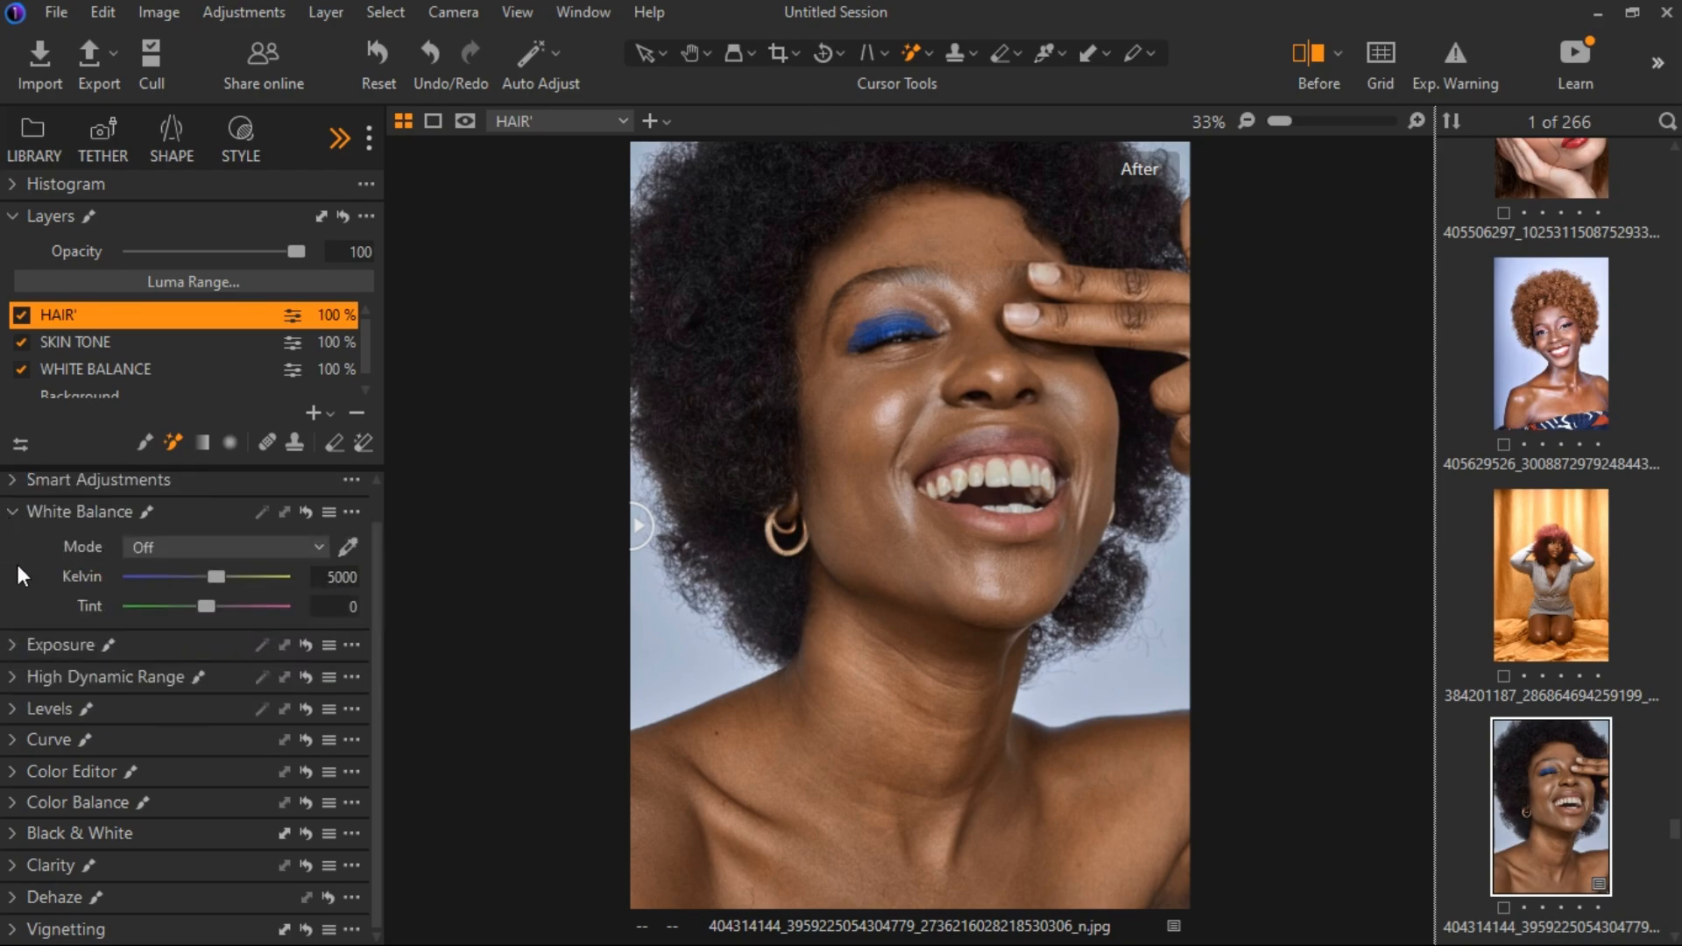
Set the HAIR' layer's High Dynamic Range Shadow and Black to -7 each.
left_click(13, 505)
left_click(12, 615)
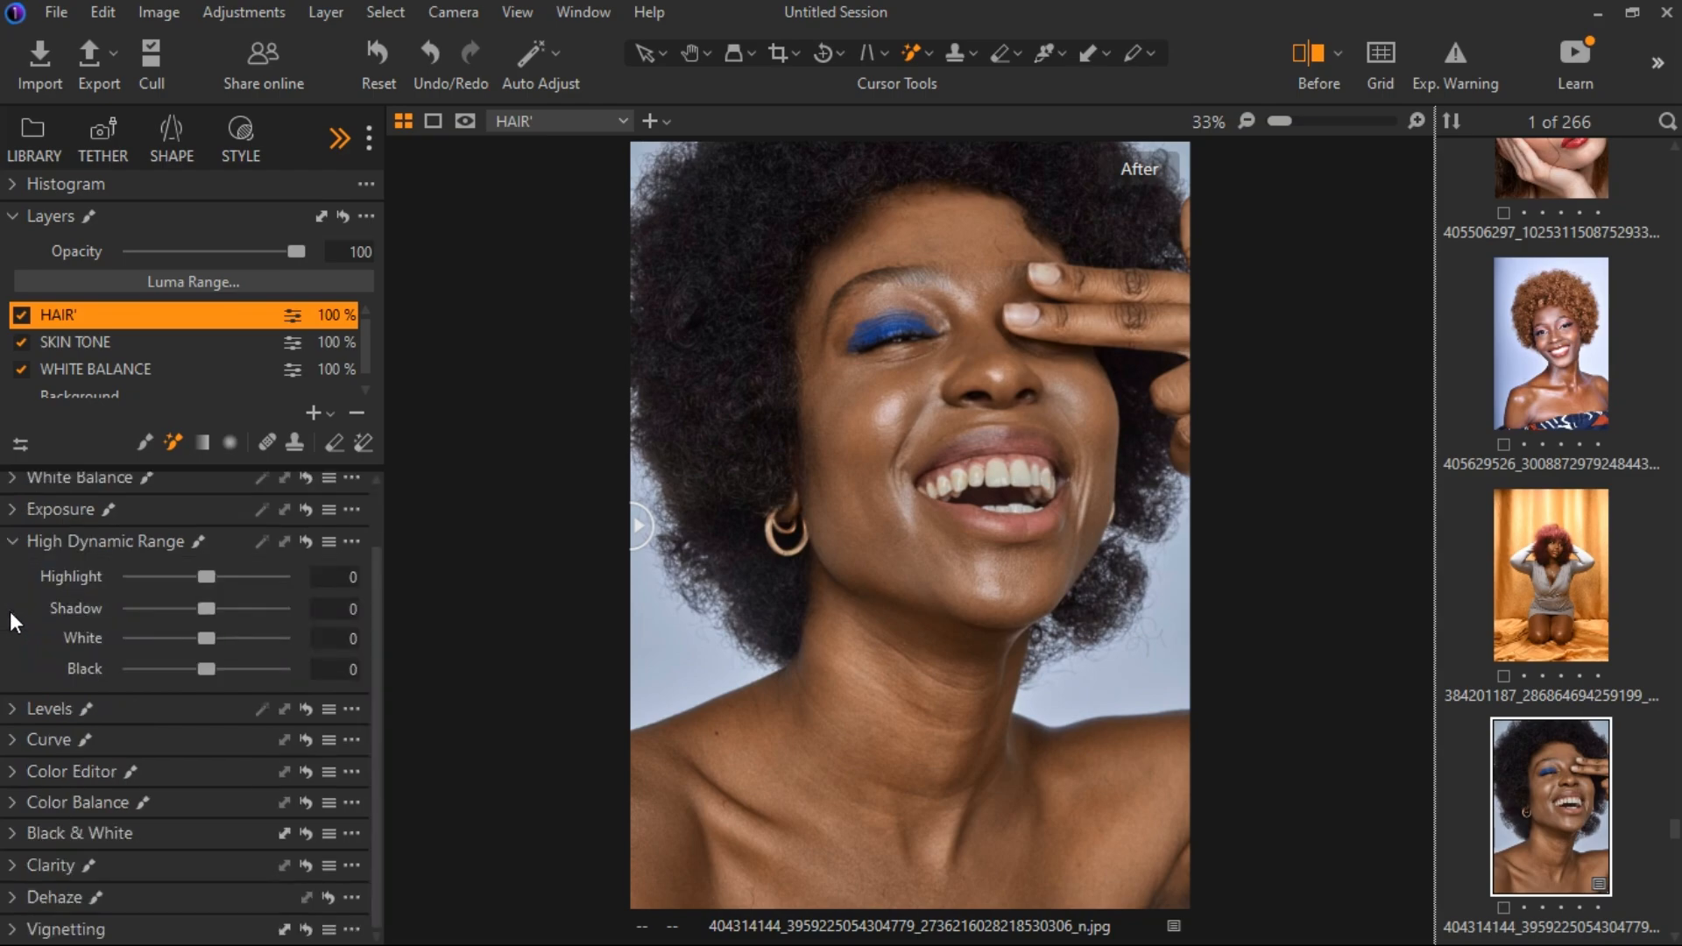
mouse_move(203, 610)
left_mouse_down()
mouse_move(230, 608)
mouse_move(200, 608)
left_mouse_up()
left_click_drag(205, 669, 201, 675)
On the HAIR' layer, set Contrast to 4, Brightness to -2 and Saturation to -77.
left_click(13, 505)
scroll(201, 566, "up", 2)
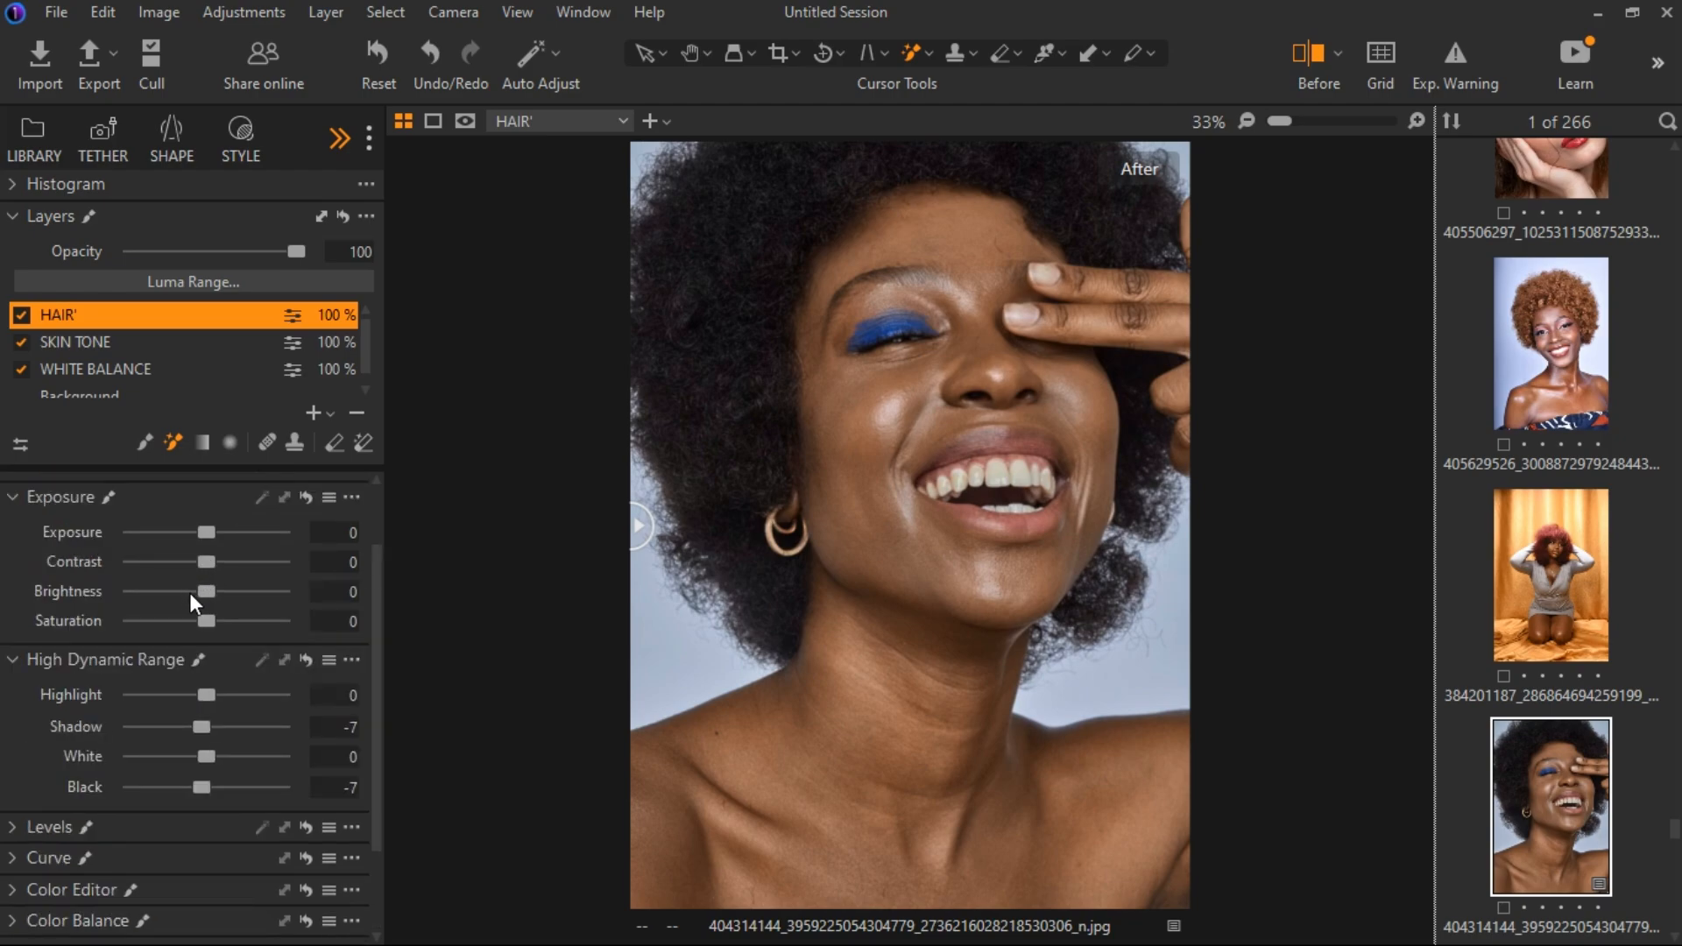
left_click_drag(214, 566, 197, 592)
left_click_drag(208, 619, 128, 624)
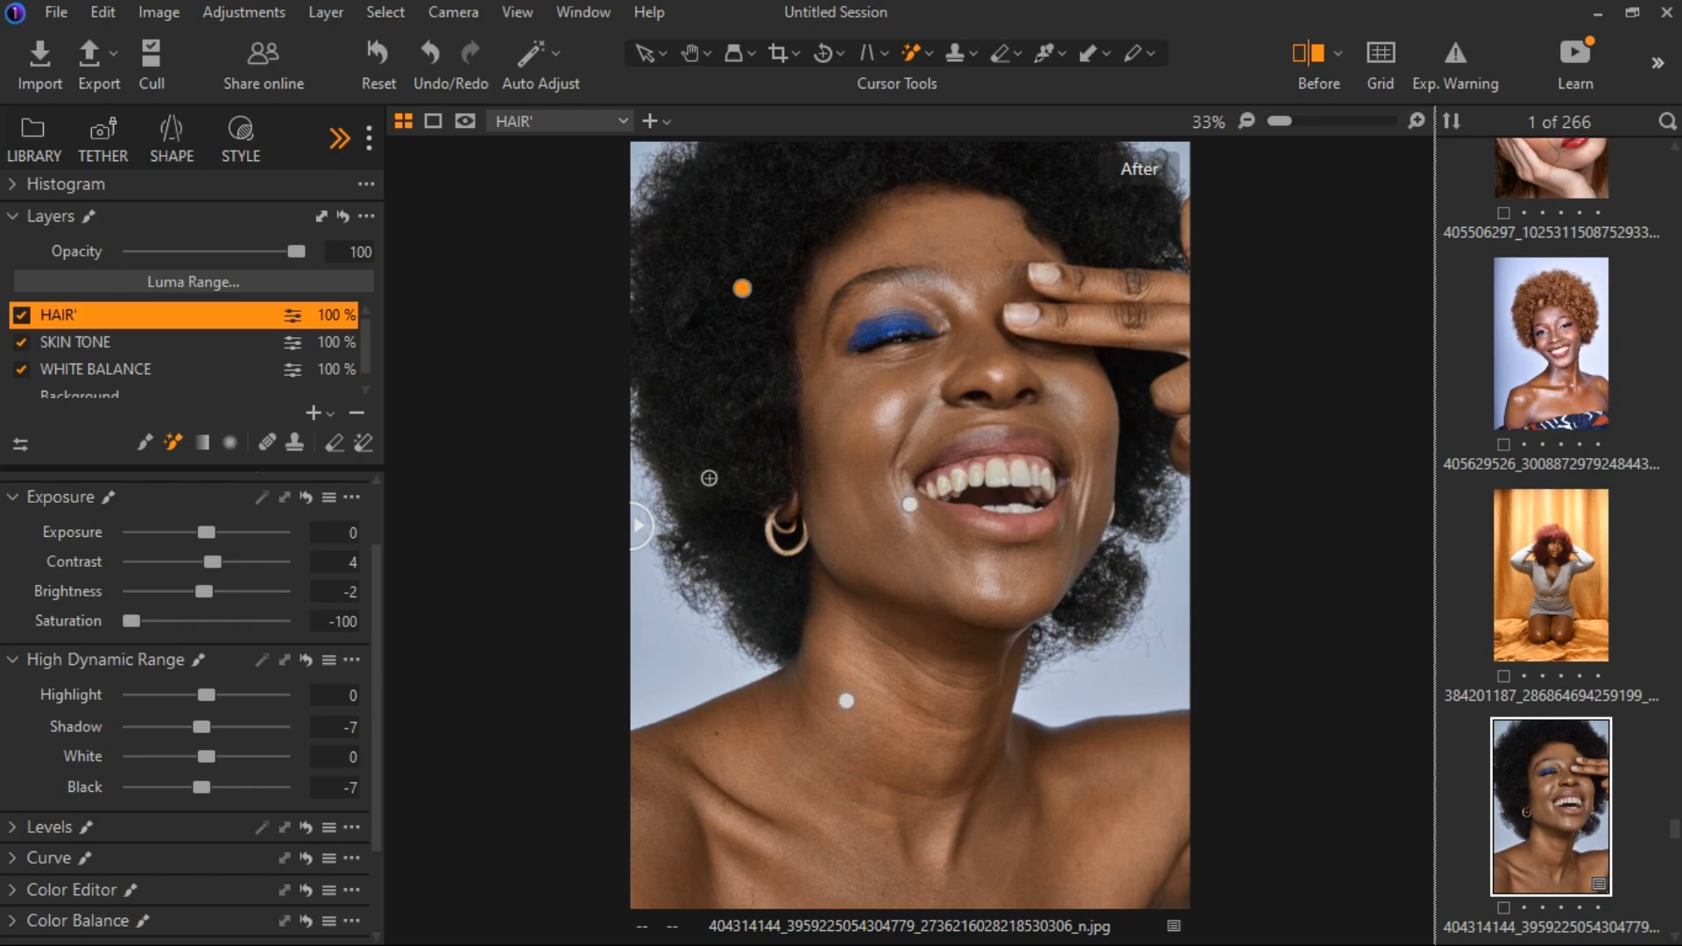
left_click_drag(128, 618, 146, 622)
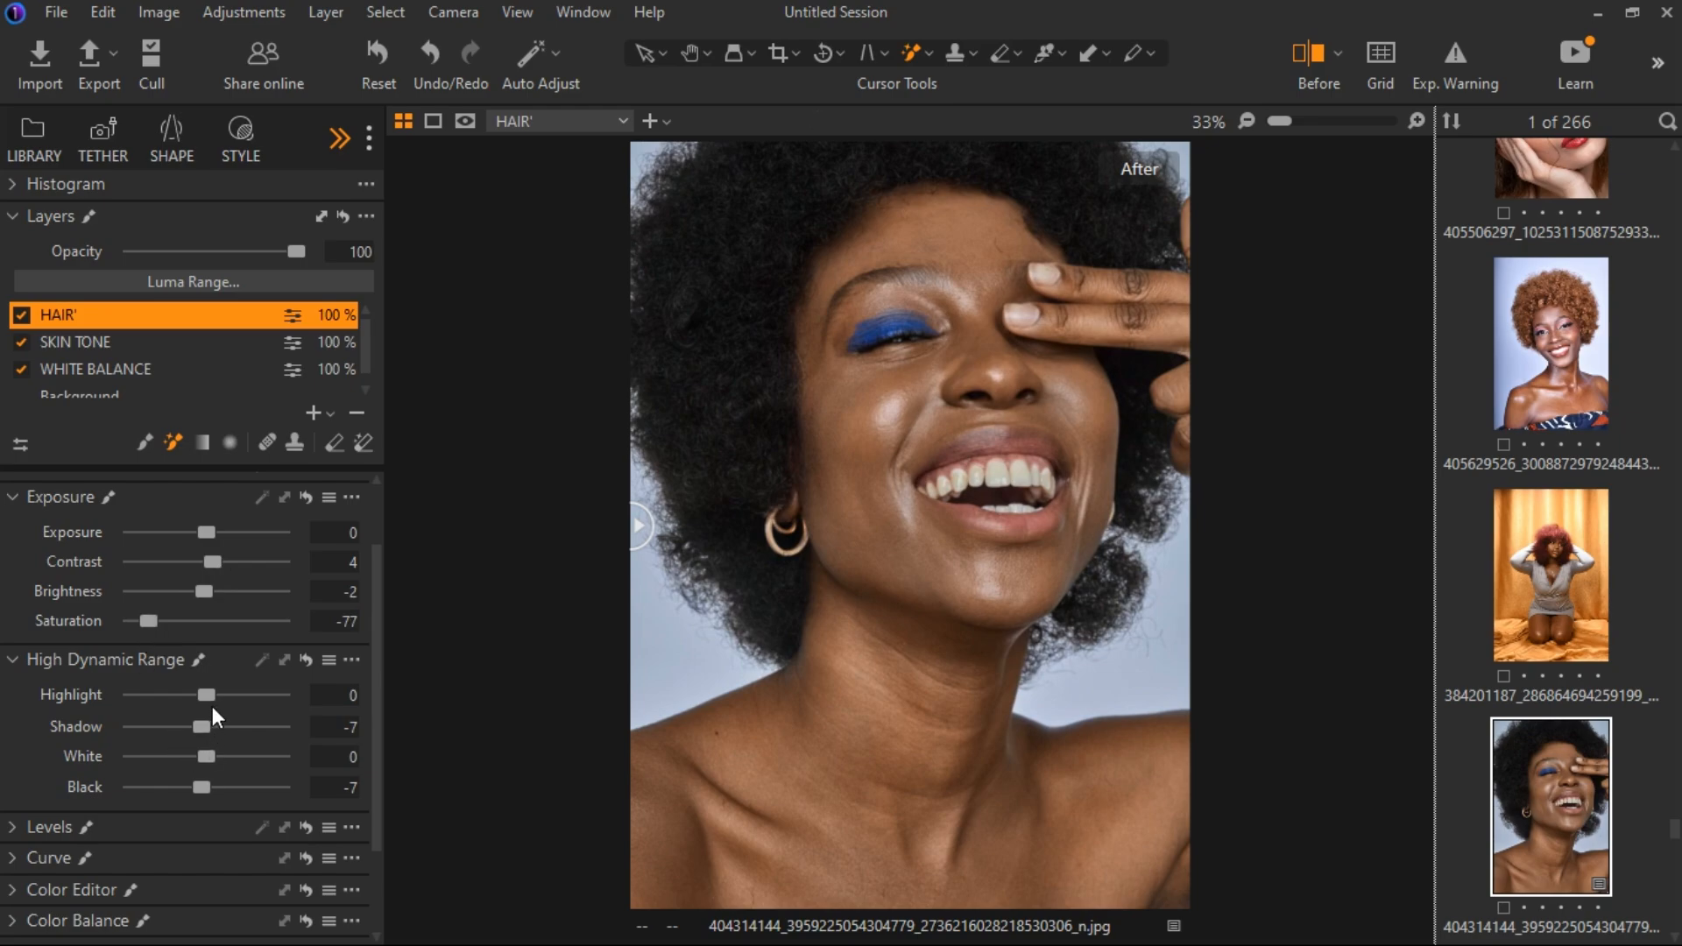
Refine the HAIR' layer with Shadow 11, Black 2, Brightness 2 and Saturation -87.
left_click_drag(207, 725, 221, 723)
left_click_drag(212, 787, 213, 783)
left_click_drag(206, 590, 137, 625)
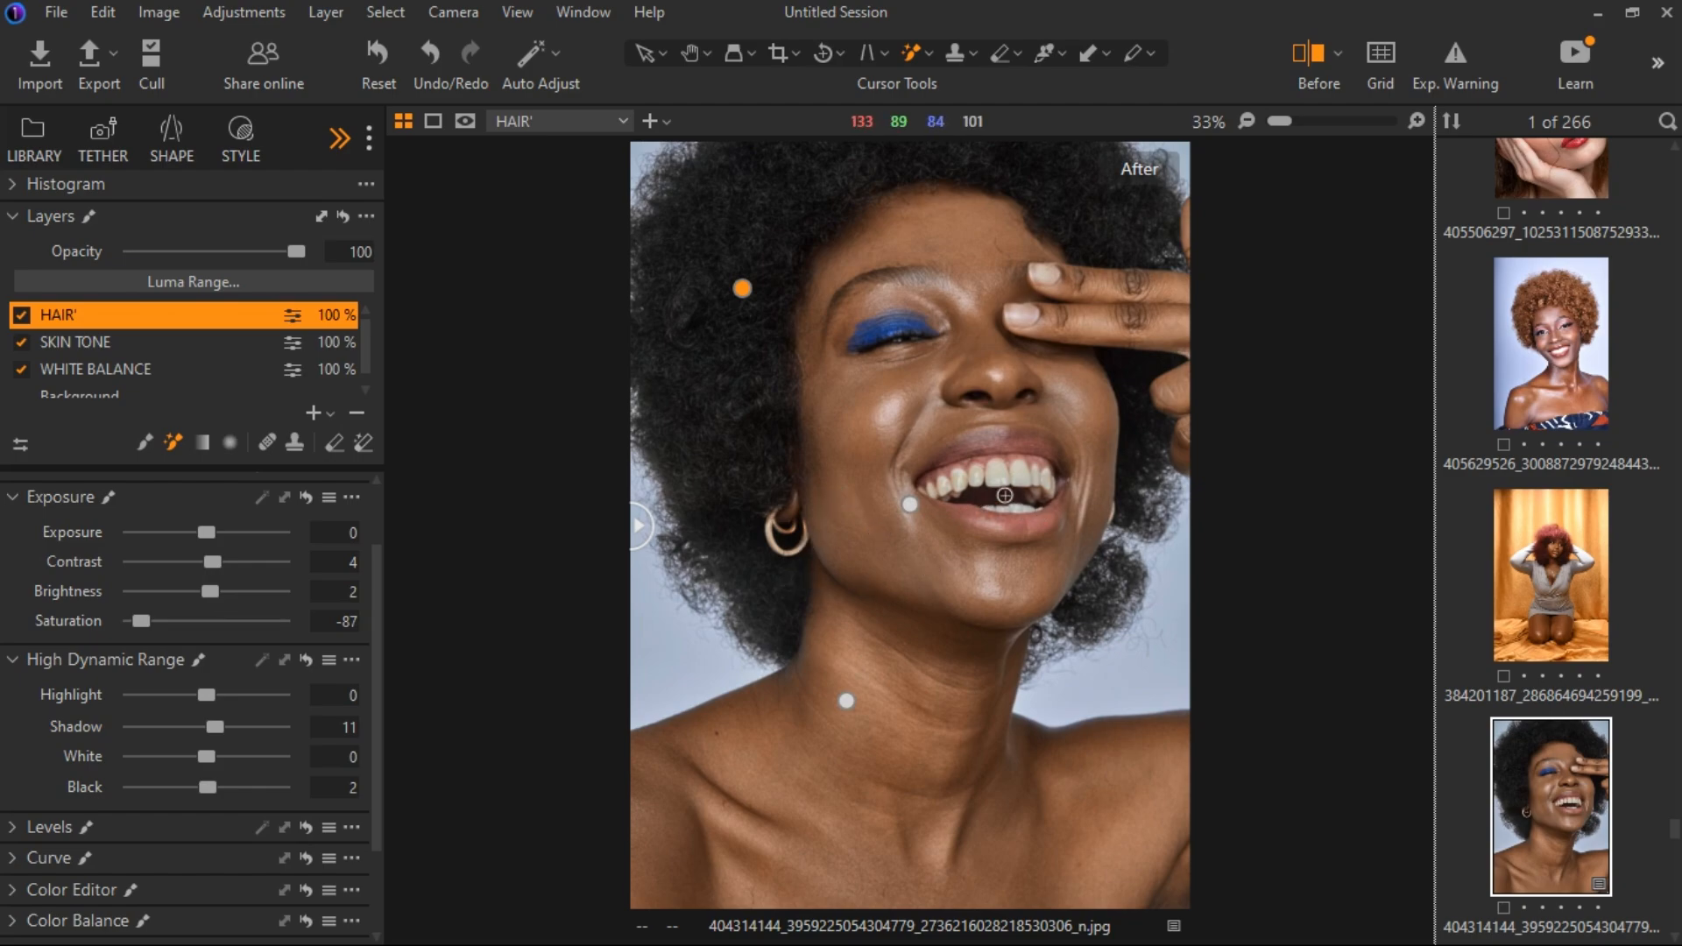
Add a new adjustment layer above HAIR' and name it TEETH.
left_click(330, 412)
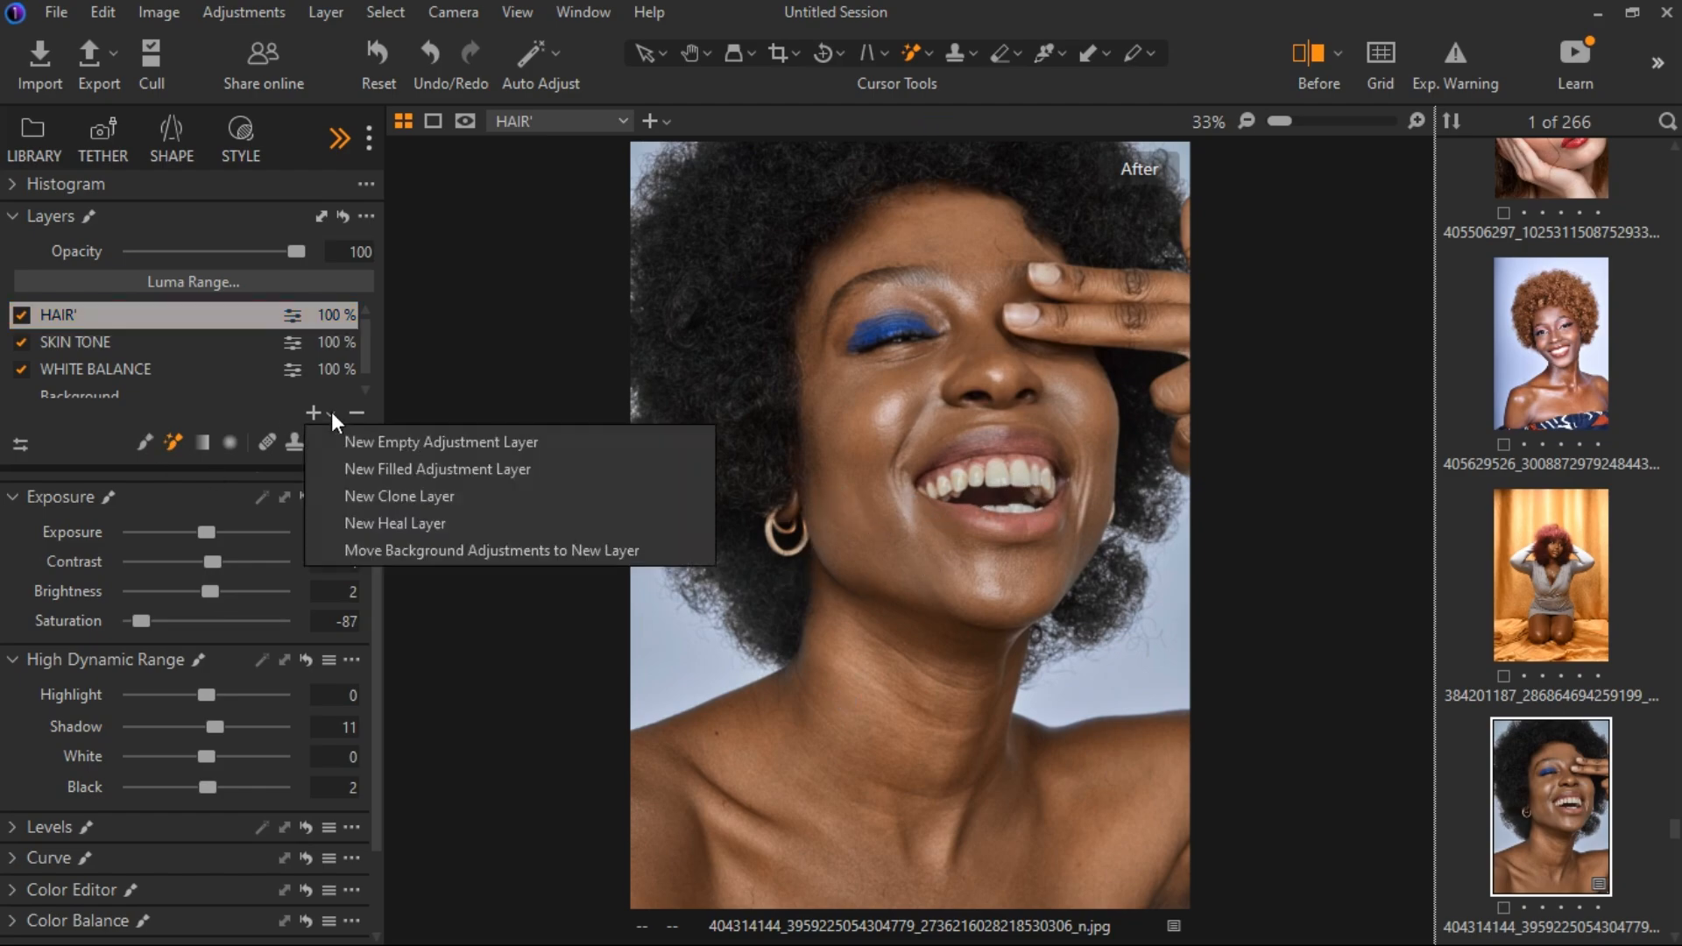
left_click(375, 469)
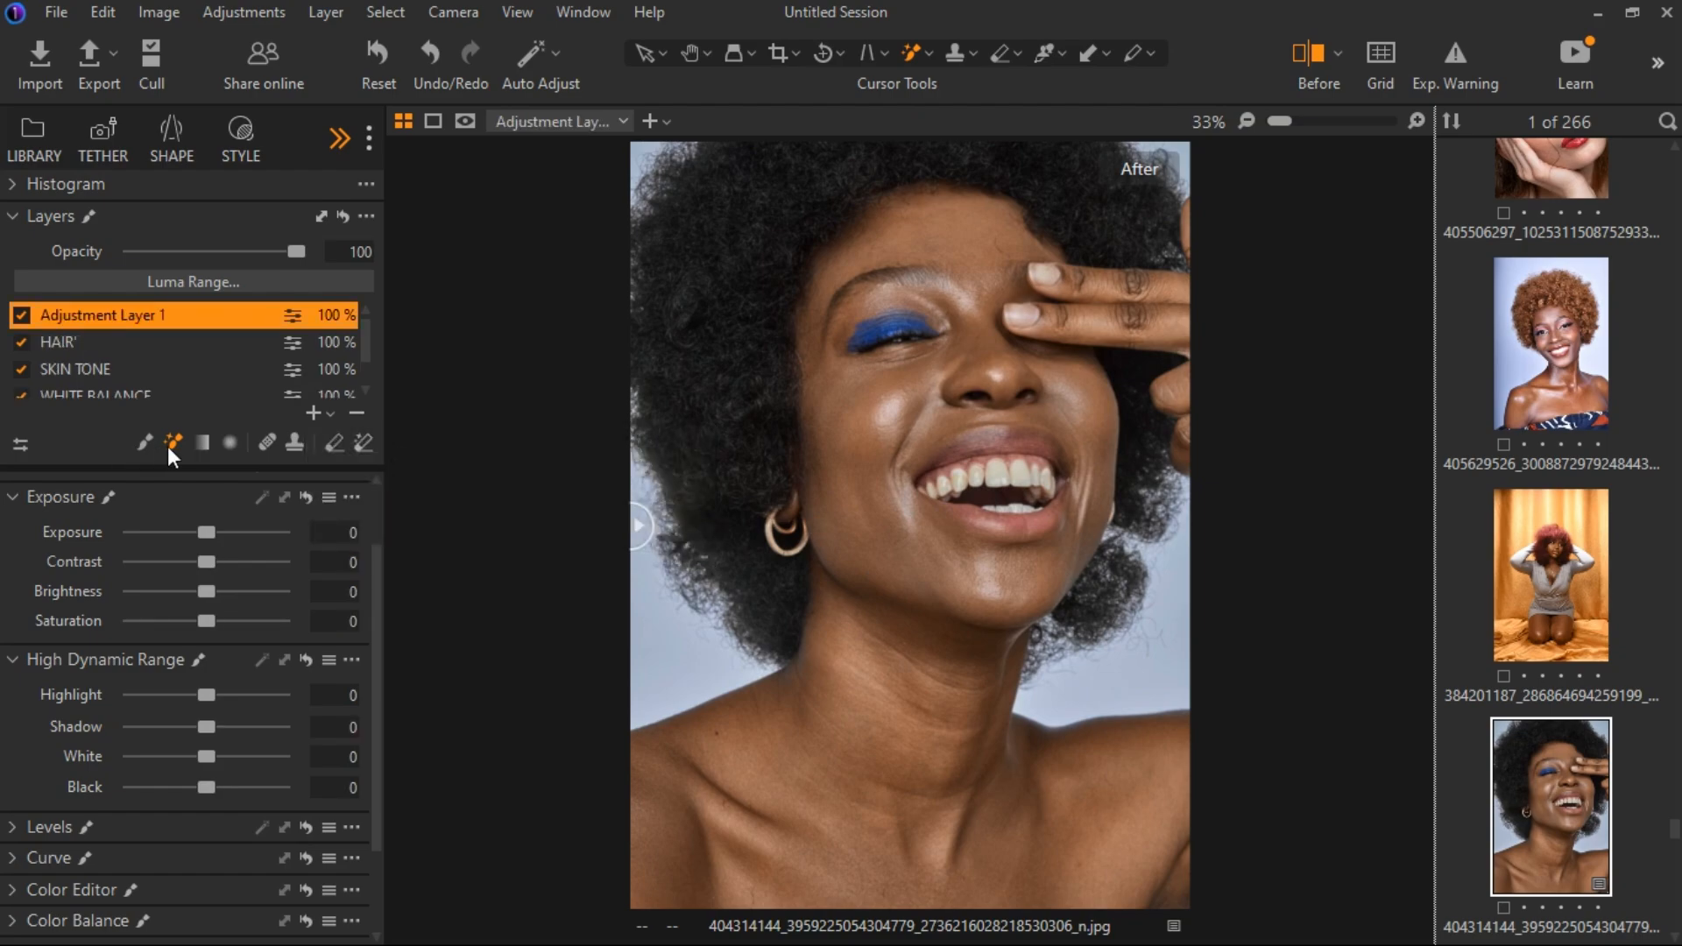
double_click(119, 314)
type("TEETH")
key("Return")
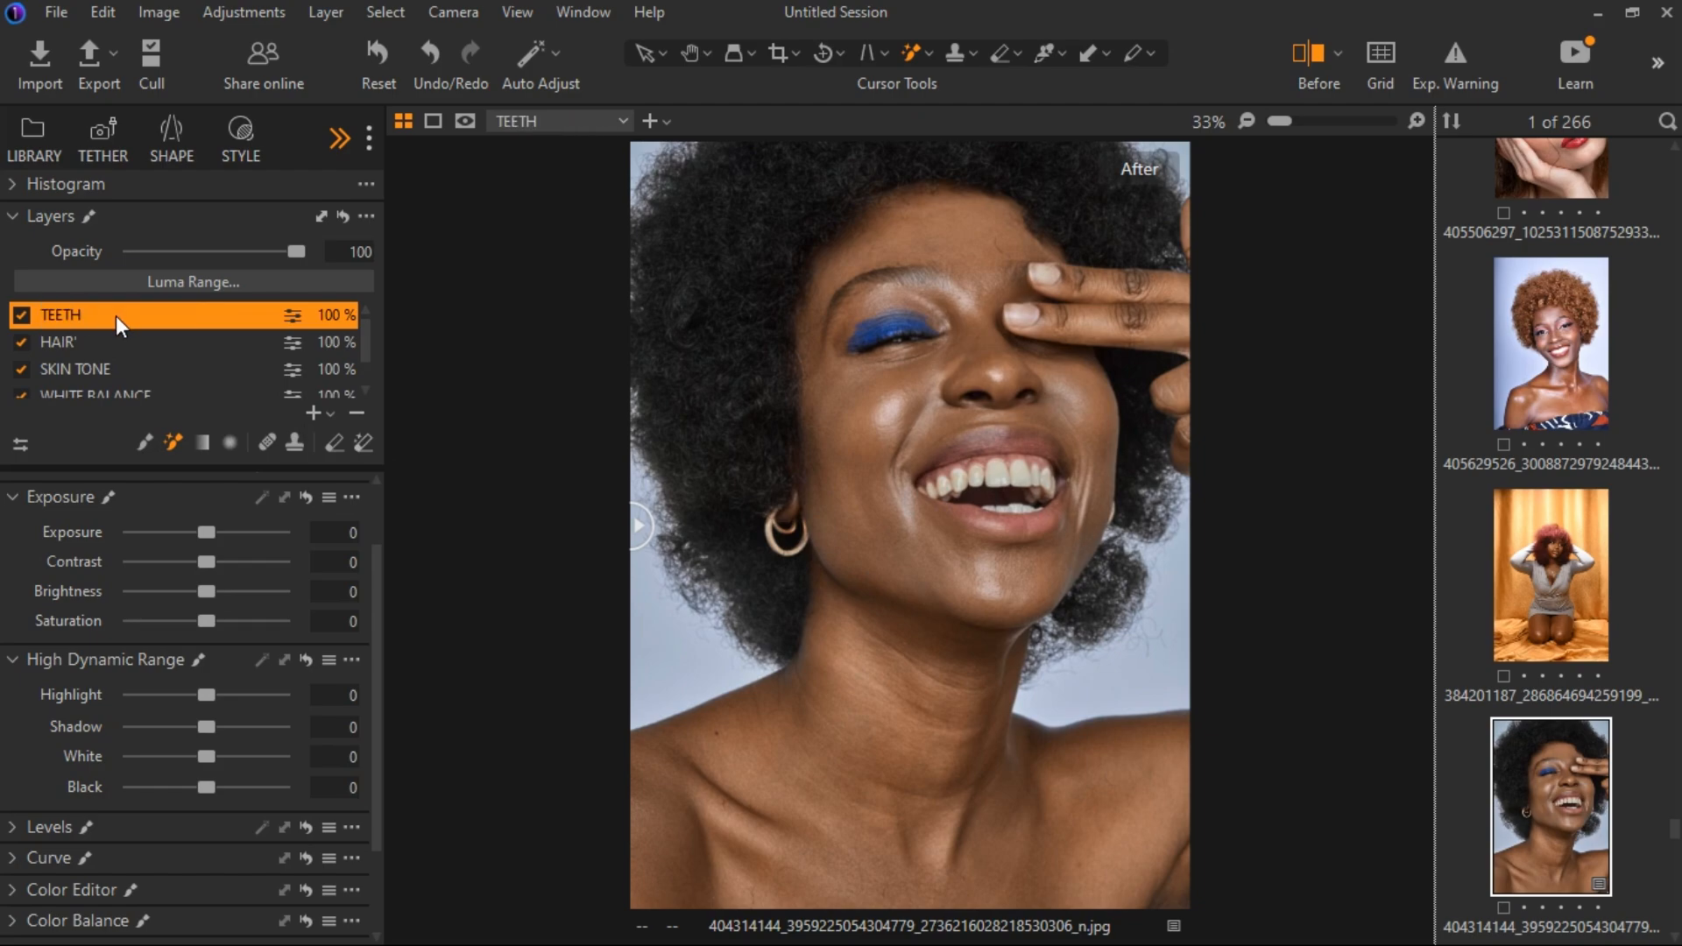
Mask the teeth on the TEETH layer with the Magic Brush and check the coverage with the mask overlay.
left_click(146, 442)
scroll(993, 483, "up", 1)
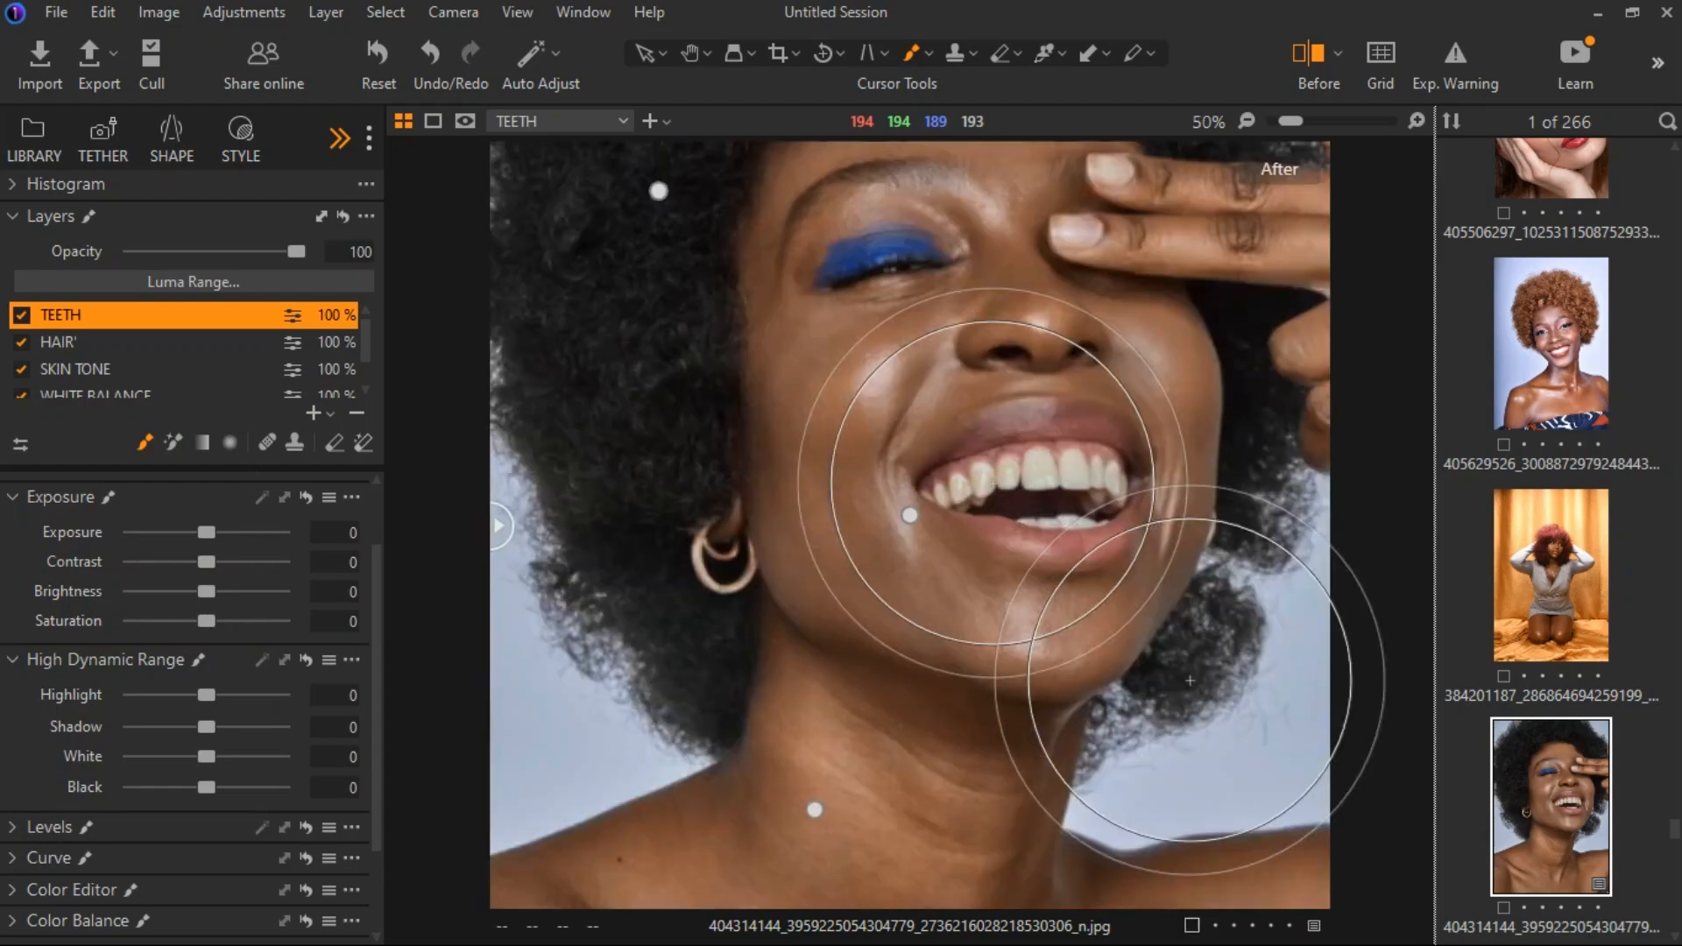
left_click(172, 442)
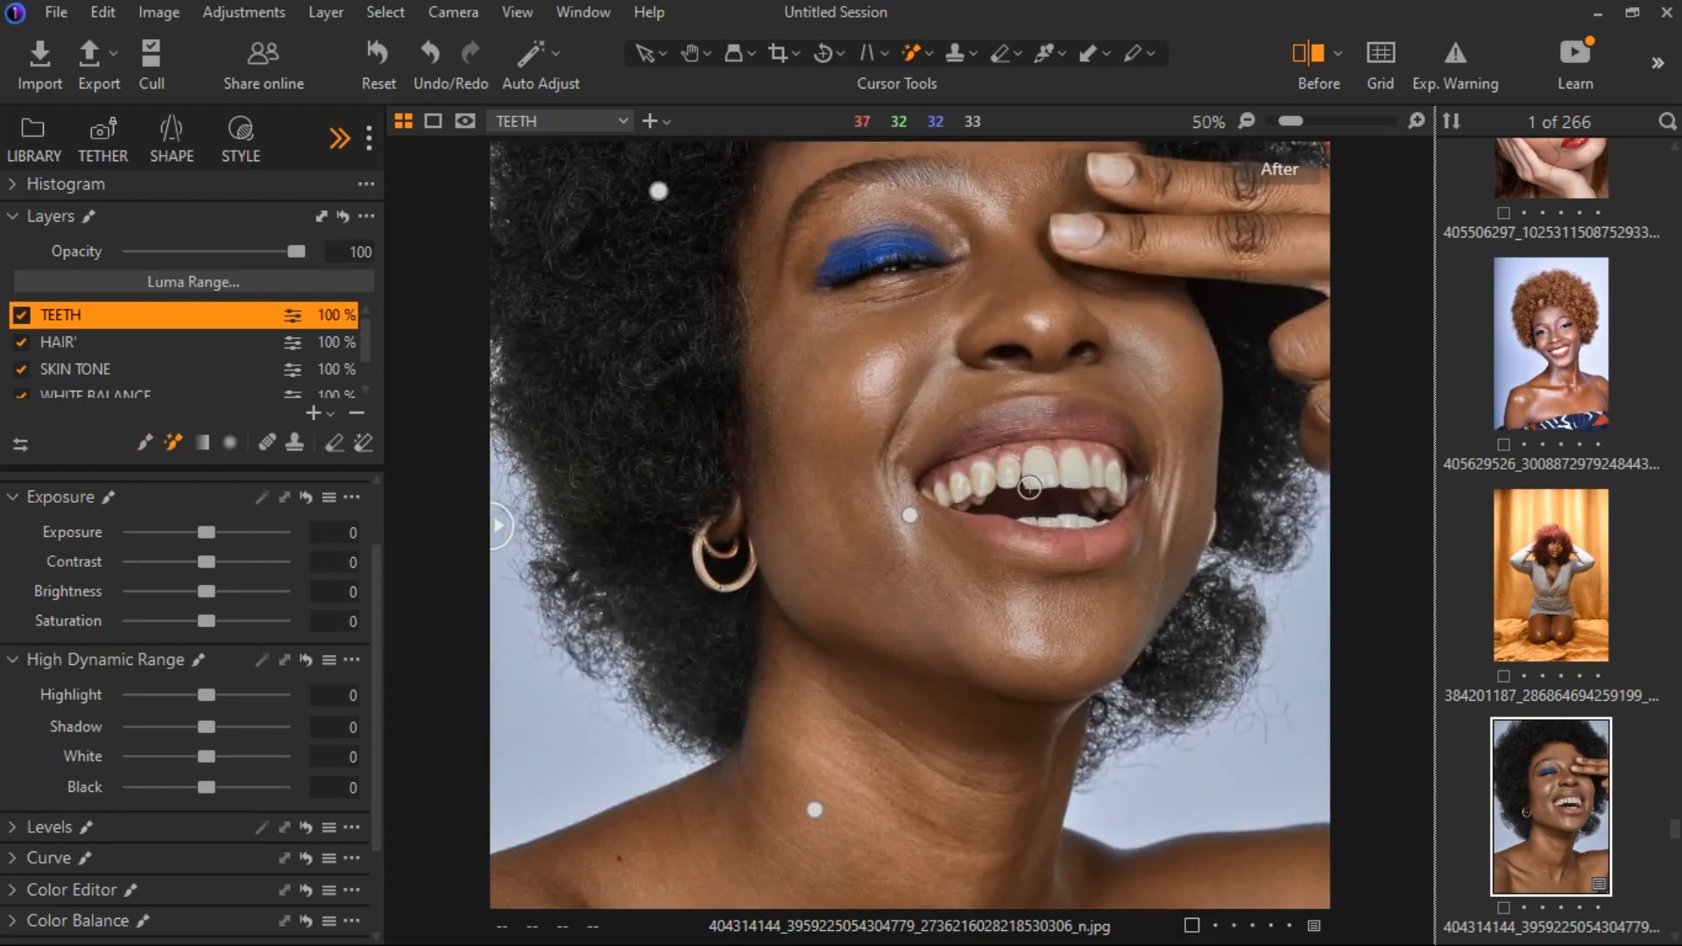
left_click(1002, 497)
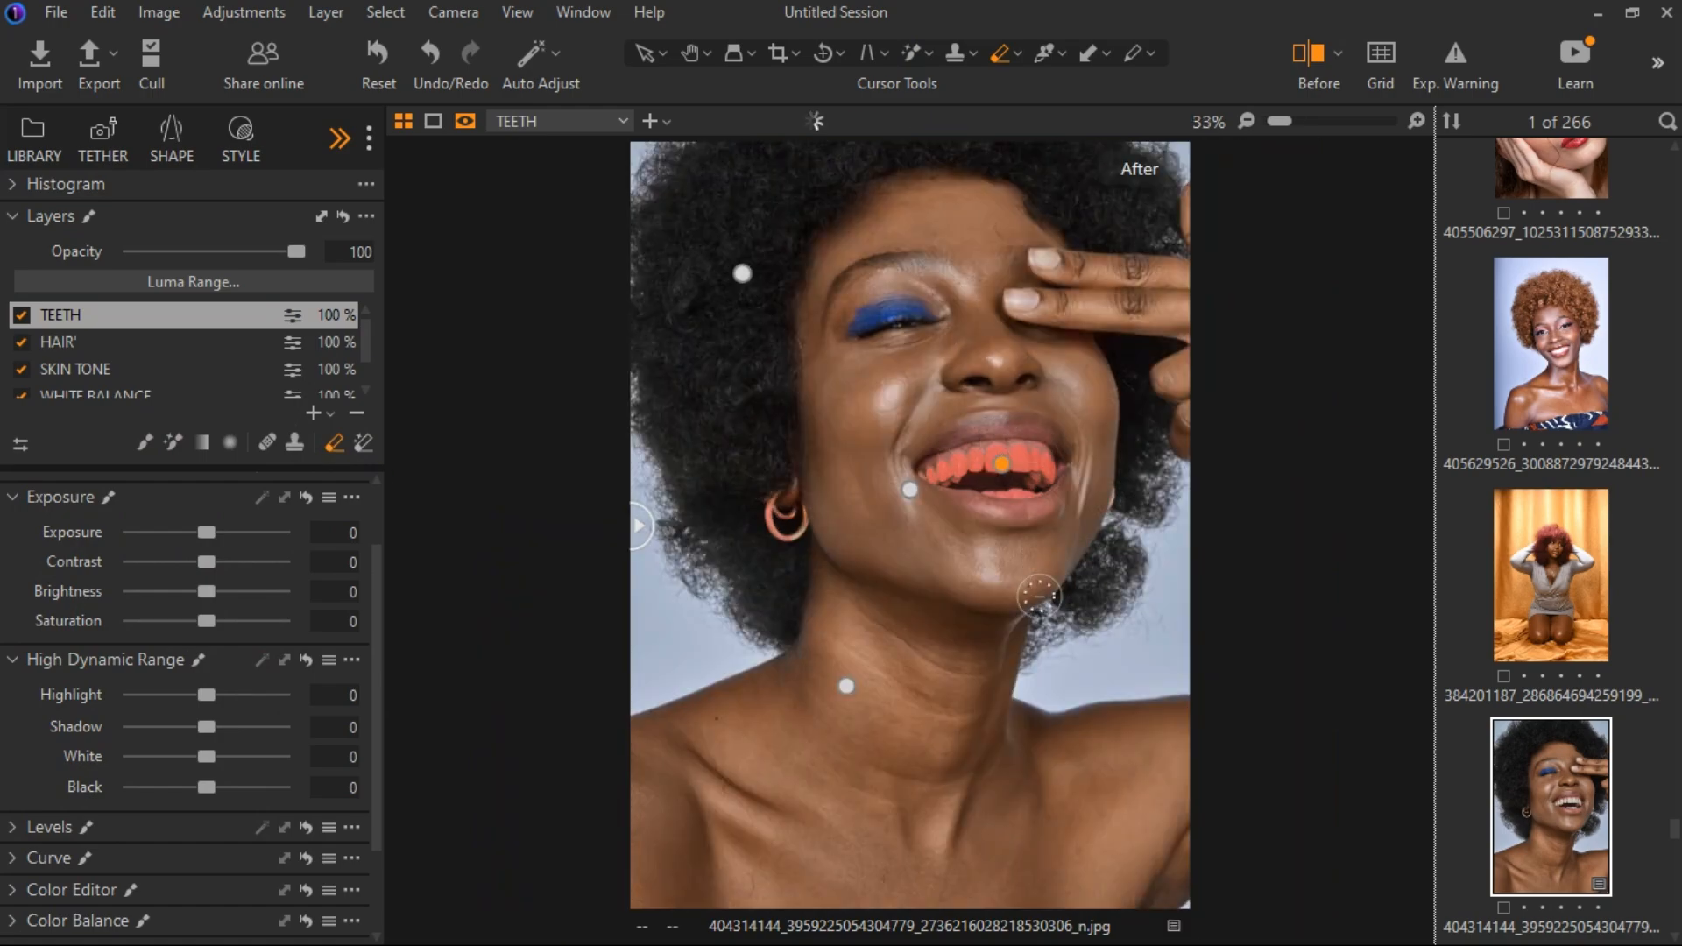
scroll(1036, 596, "up", 1)
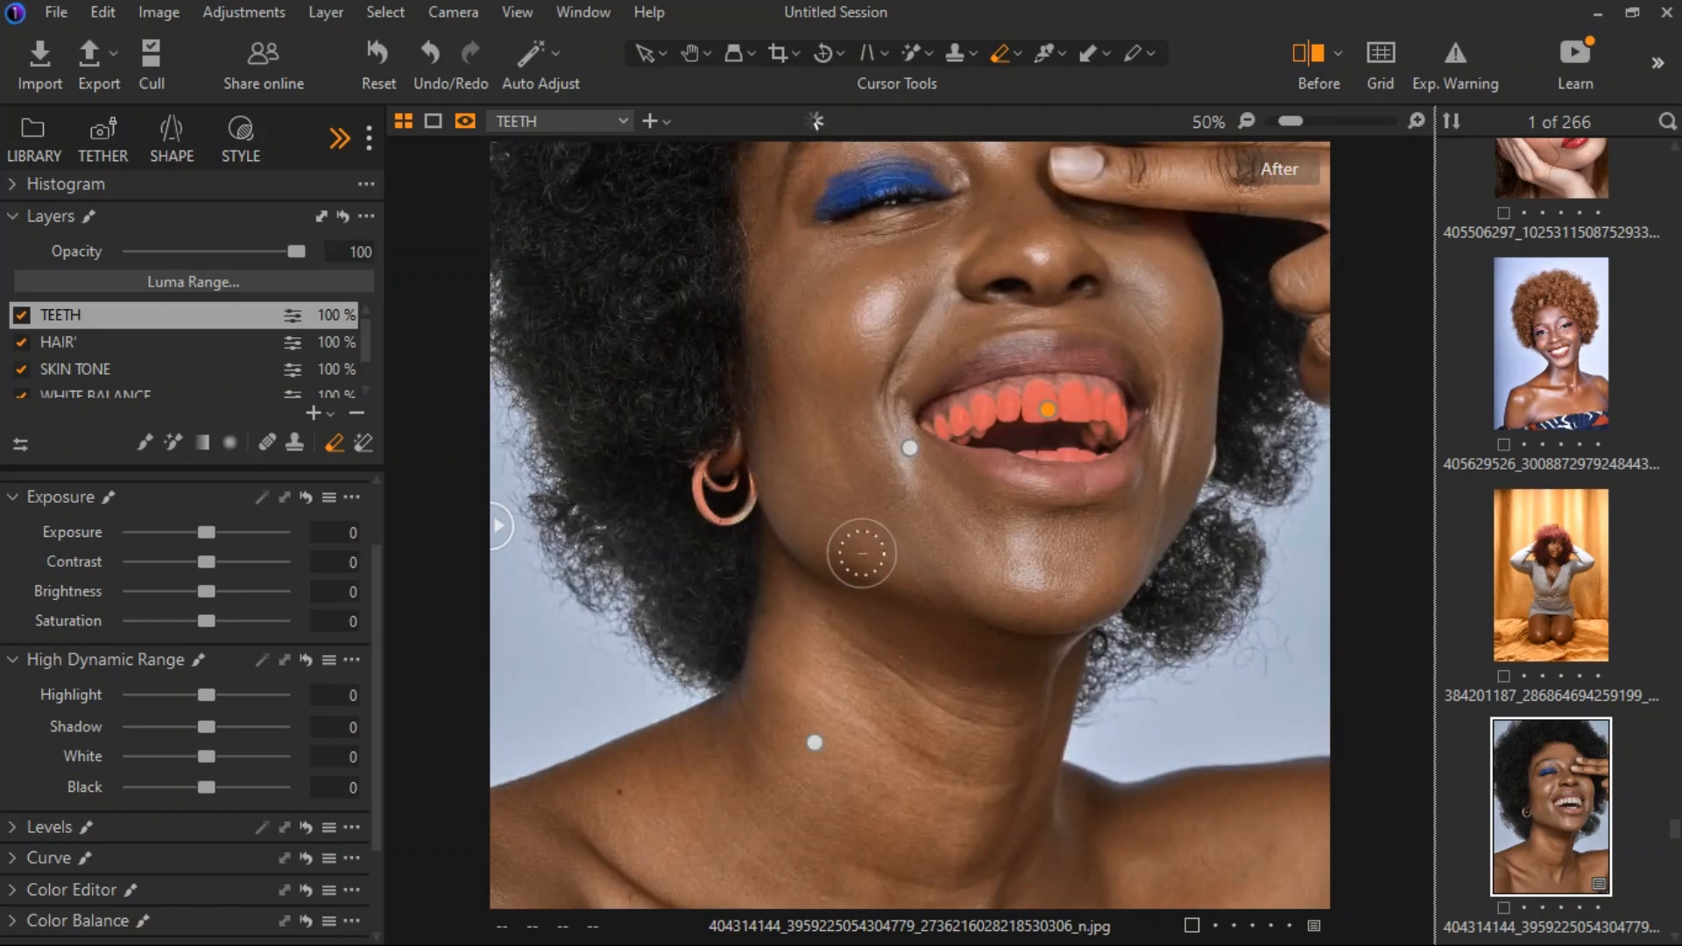
key("m")
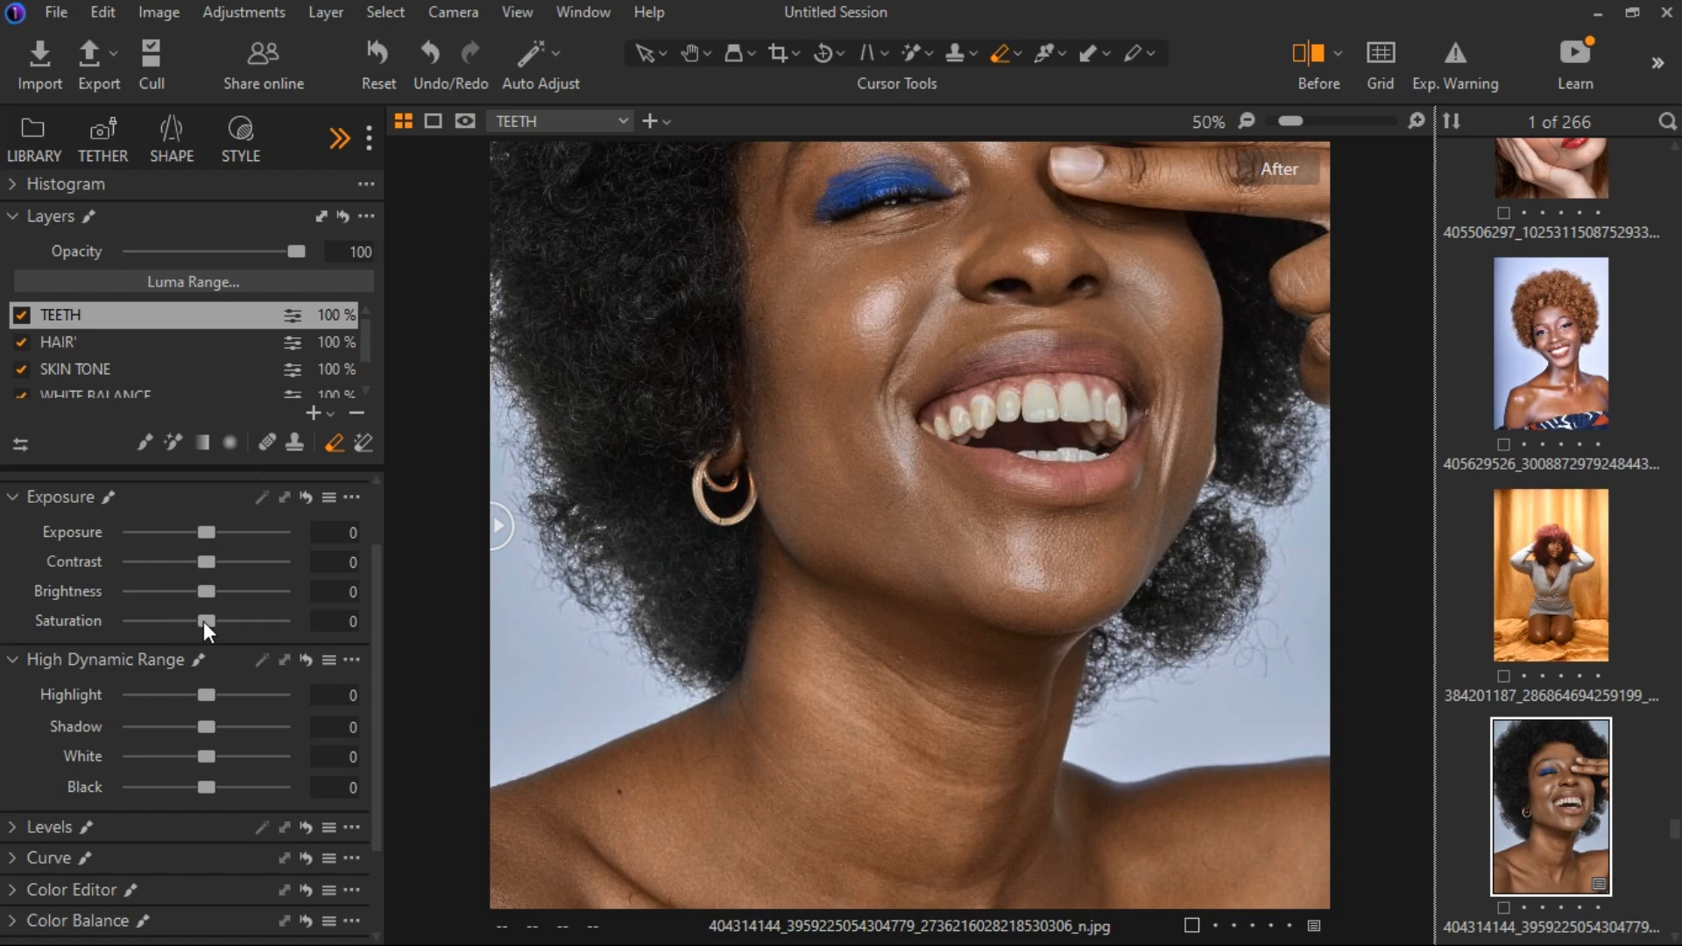
On the TEETH layer, set Saturation to -100, Brightness to 6, Highlight to 41 and White to 39.
left_click_drag(205, 621, 125, 622)
scroll(870, 623, "down", 1)
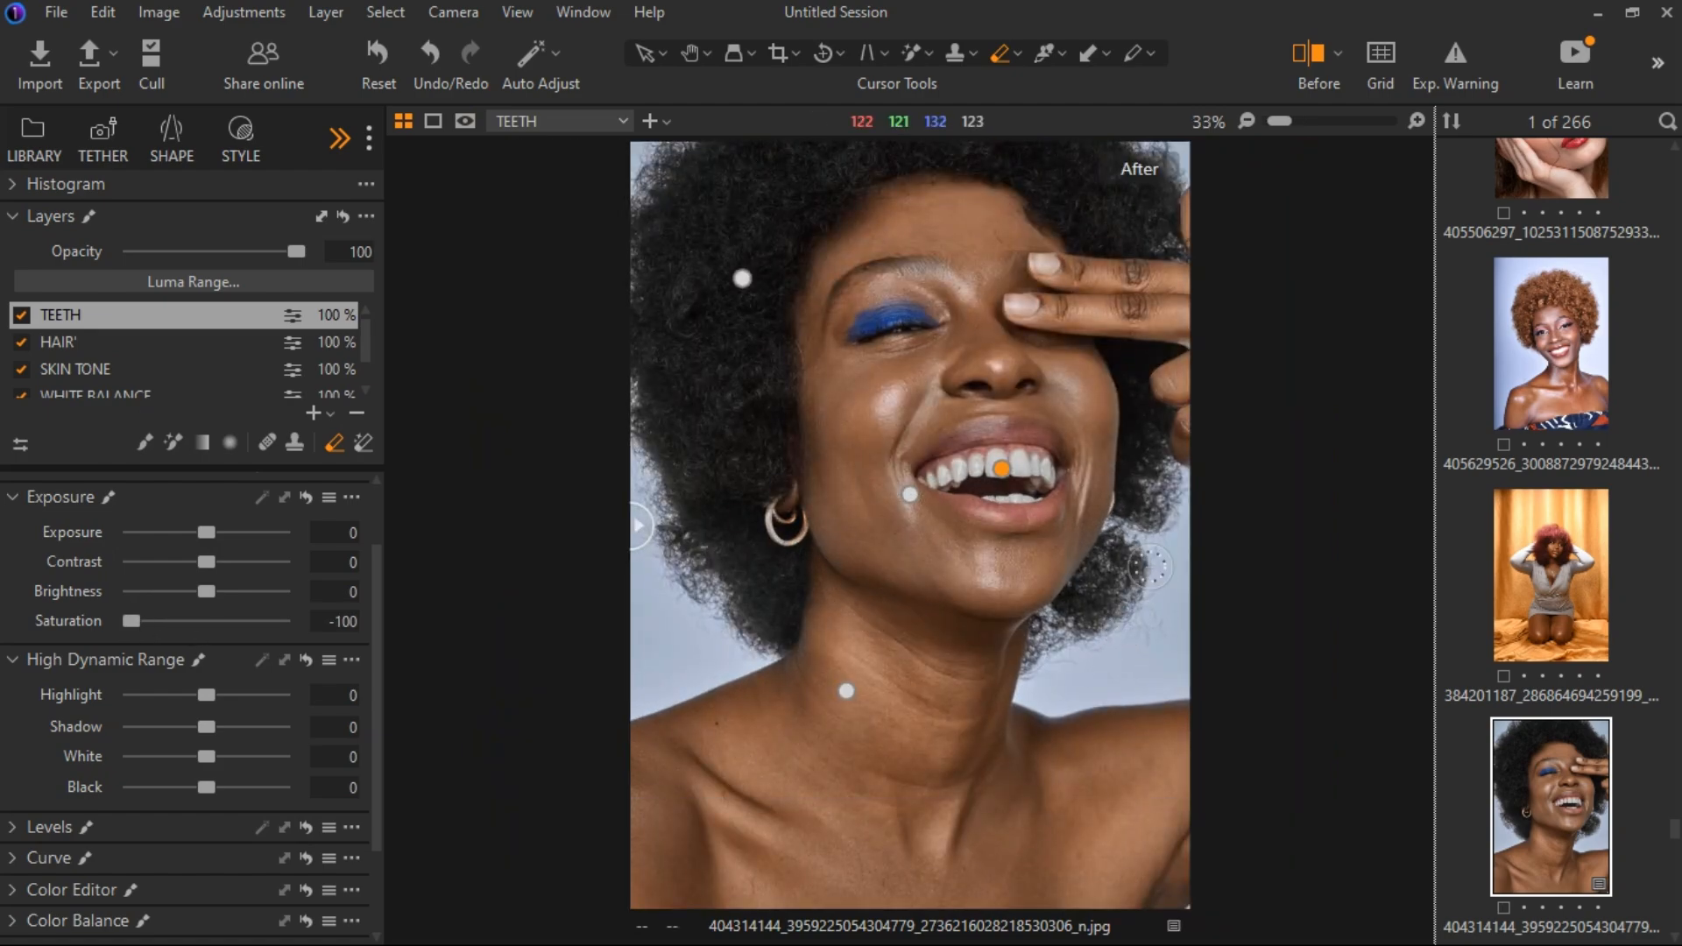
scroll(1139, 604, "up", 1)
scroll(1164, 570, "down", 1)
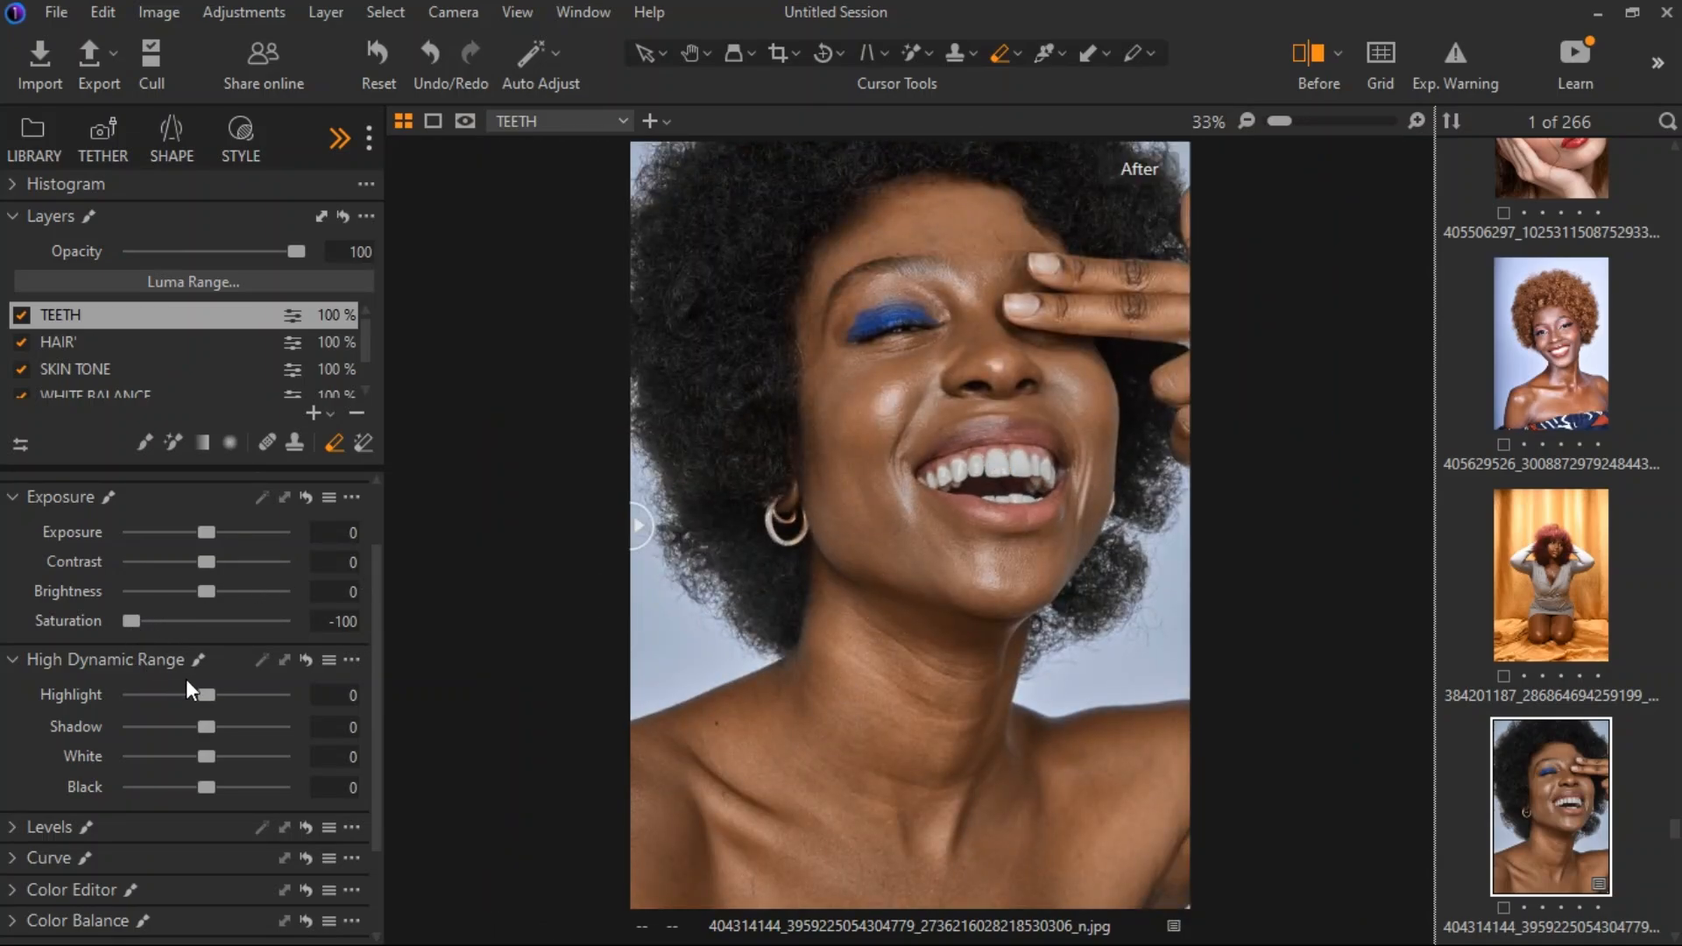
left_click_drag(207, 695, 243, 712)
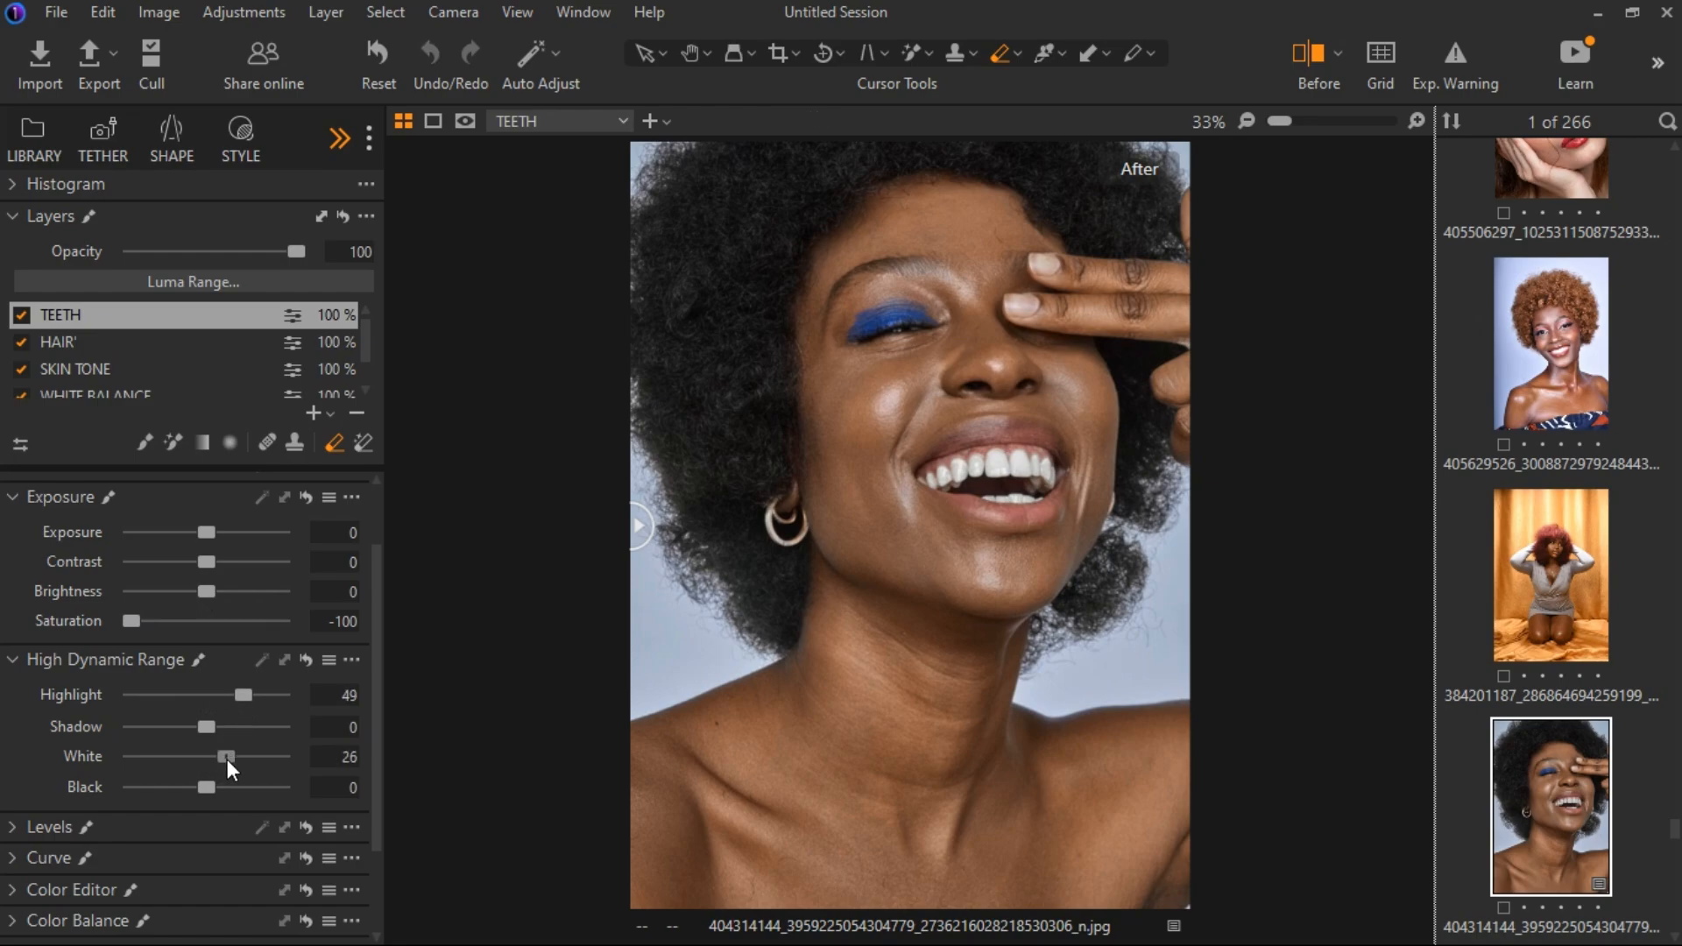
left_click_drag(245, 695, 238, 696)
left_click_drag(225, 756, 243, 756)
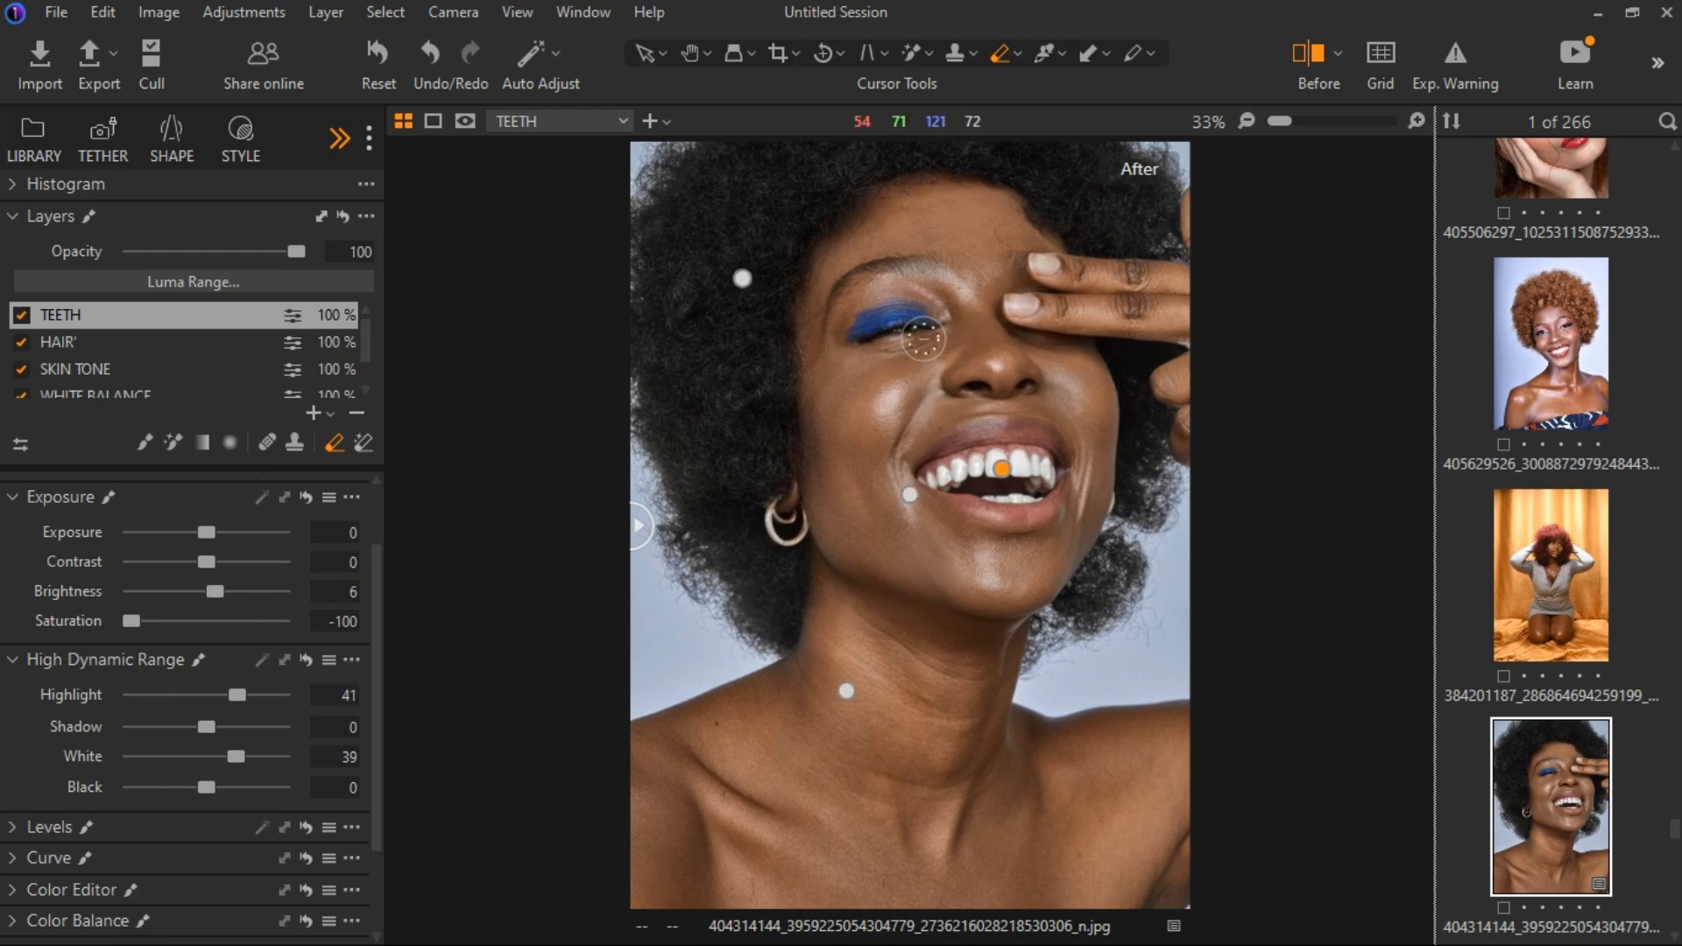
Add a new filled adjustment layer above TEETH and check its mask coverage.
left_click(329, 415)
left_click(368, 471)
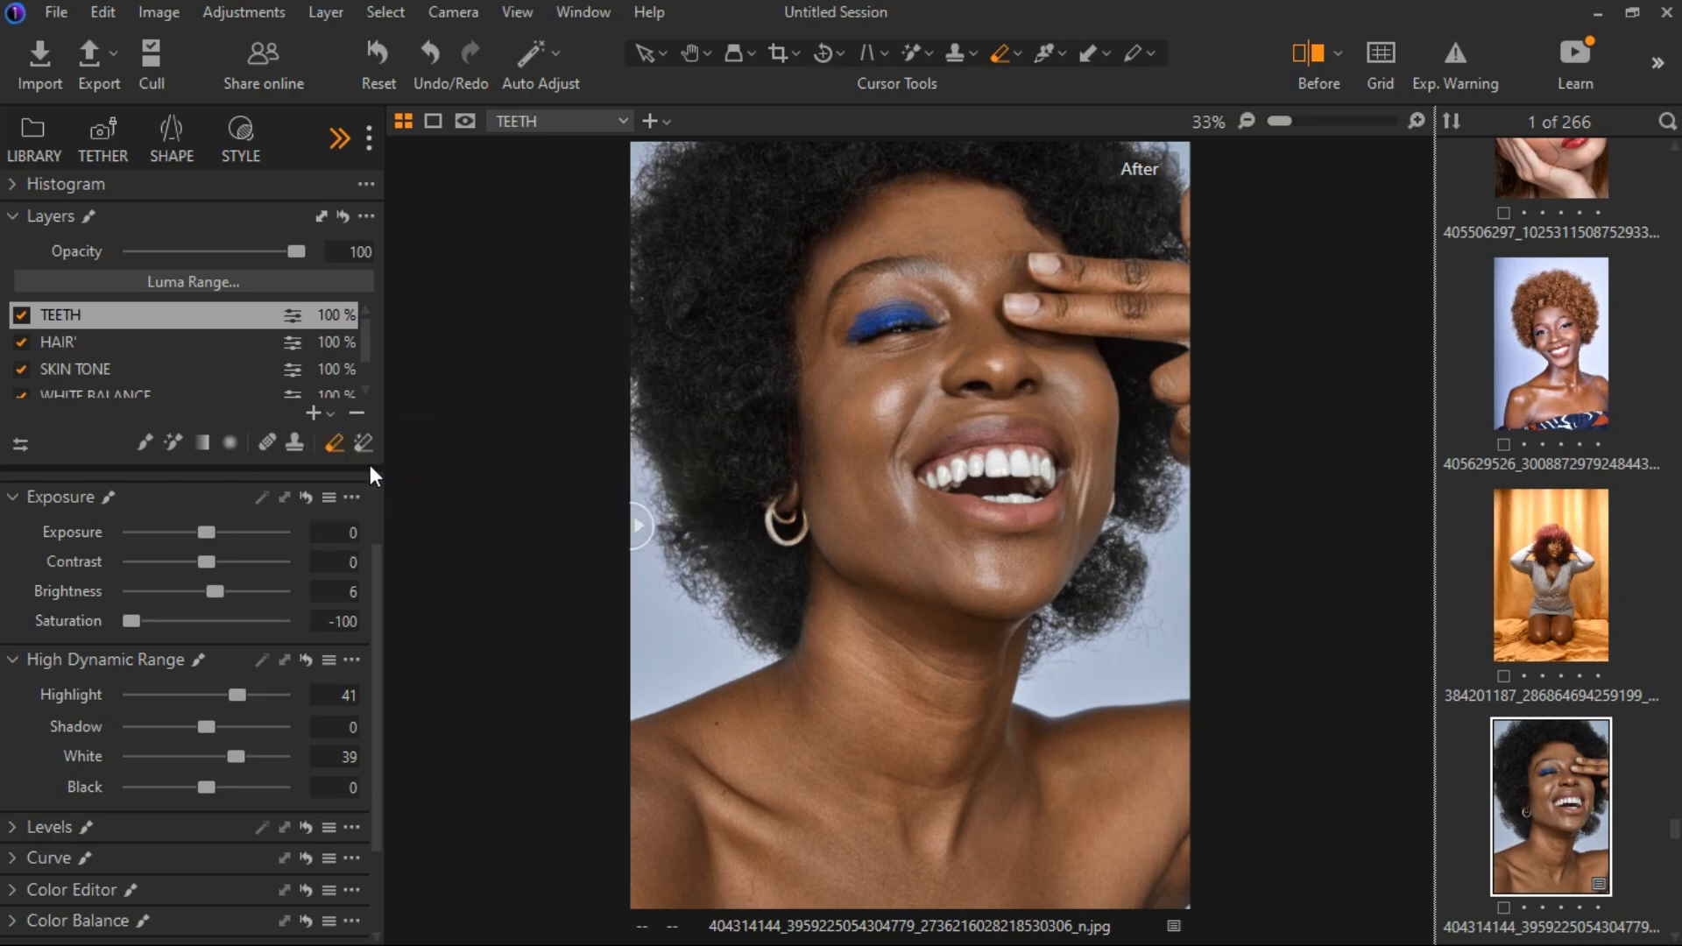
key("m")
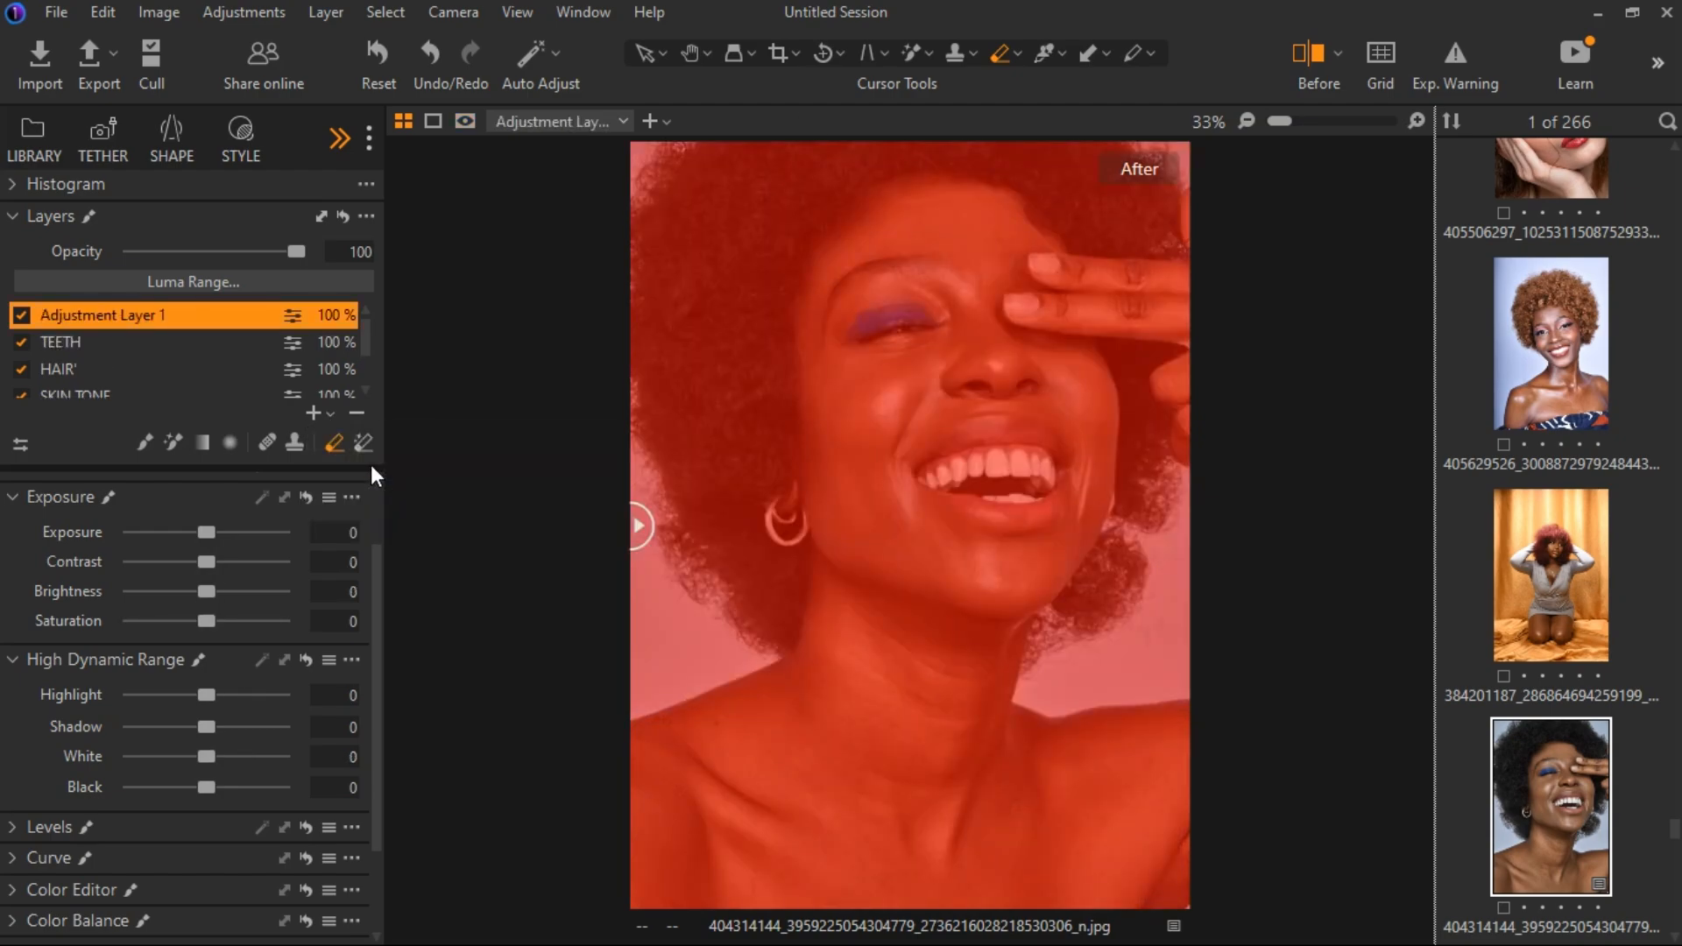
key("m")
scroll(76, 691, "down", 1)
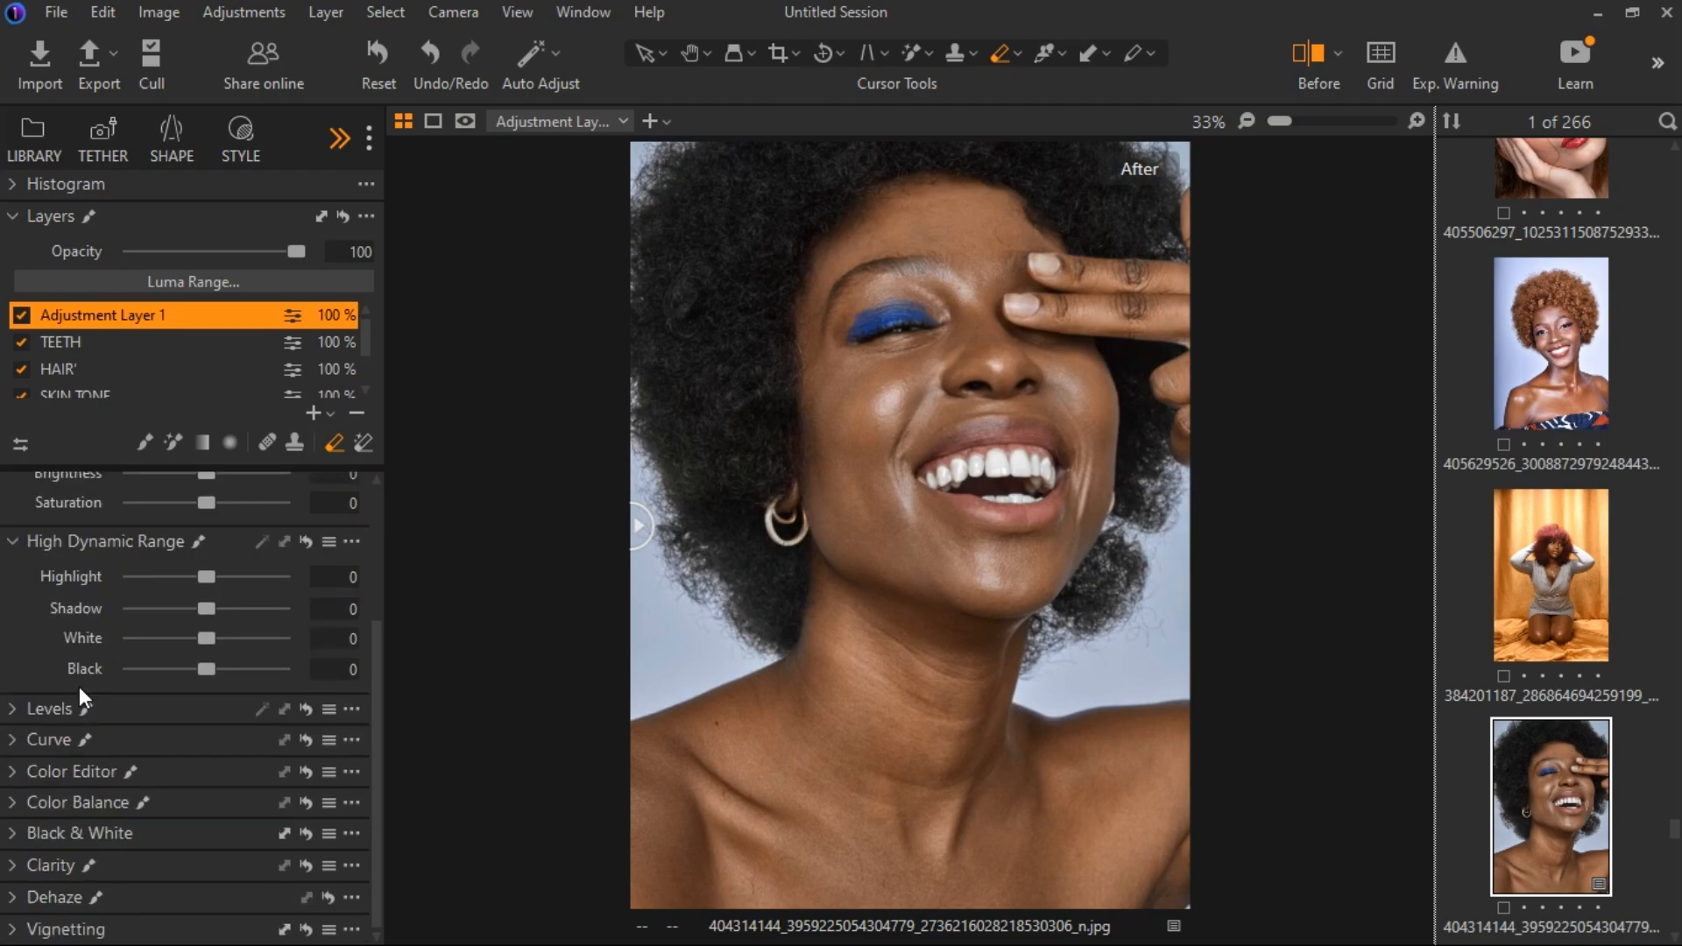
On the new filled layer, pick the blue eyeshadow color in the basic Color Editor and raise its Saturation to 26.2.
left_click(21, 534)
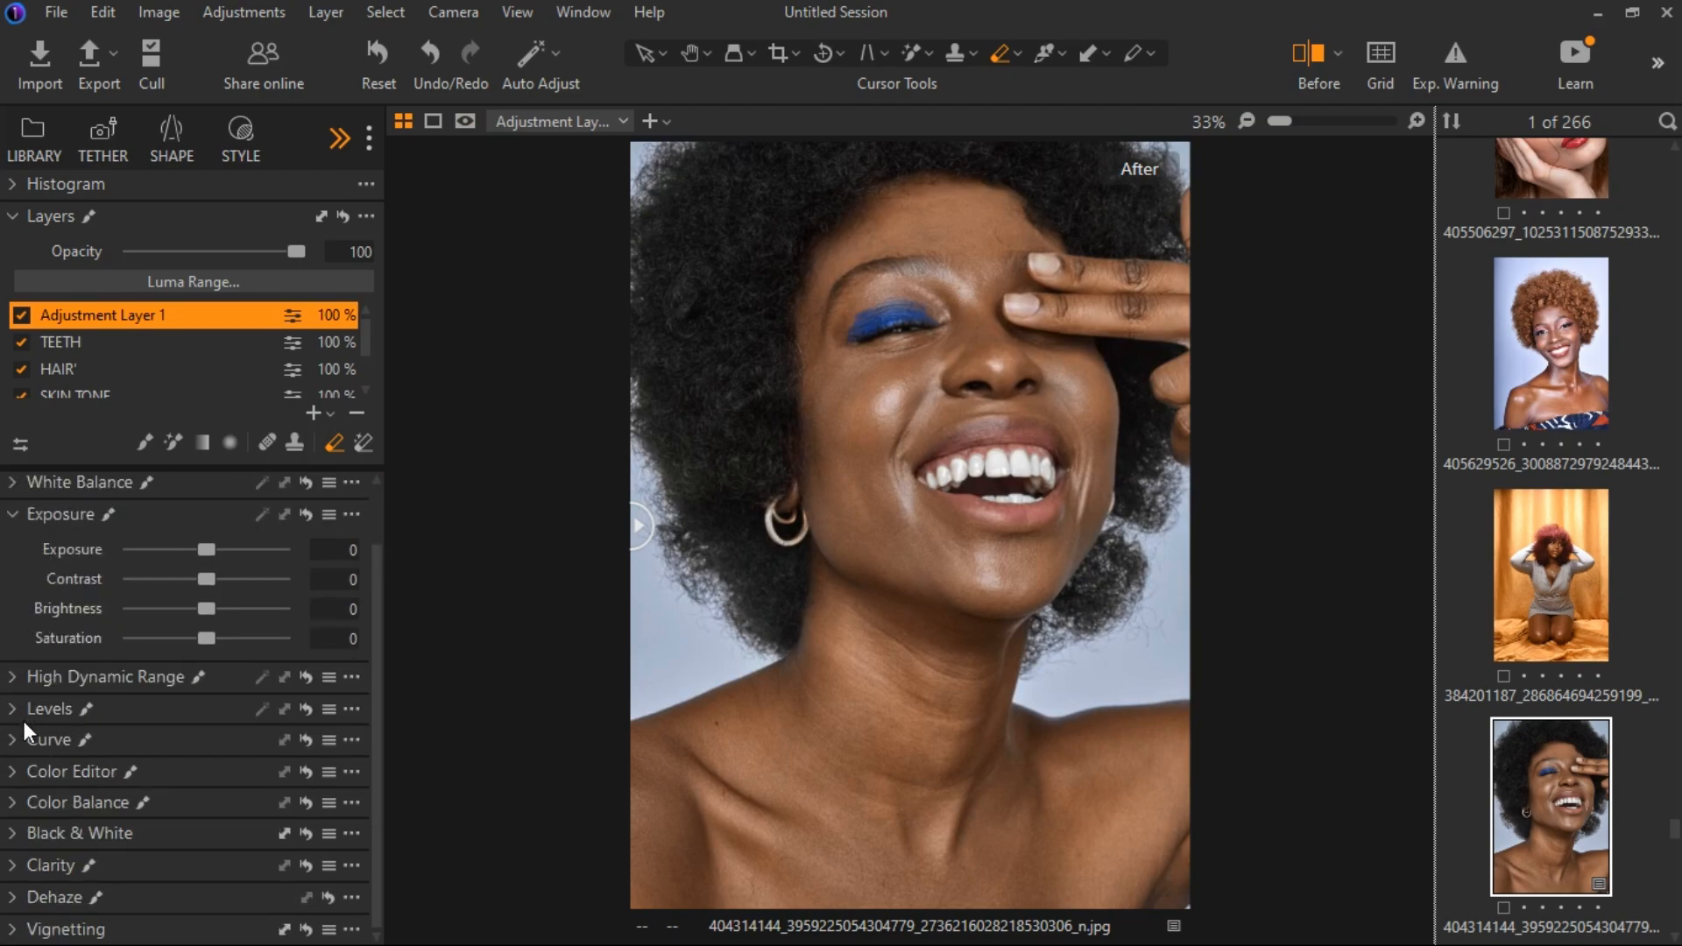
left_click(10, 772)
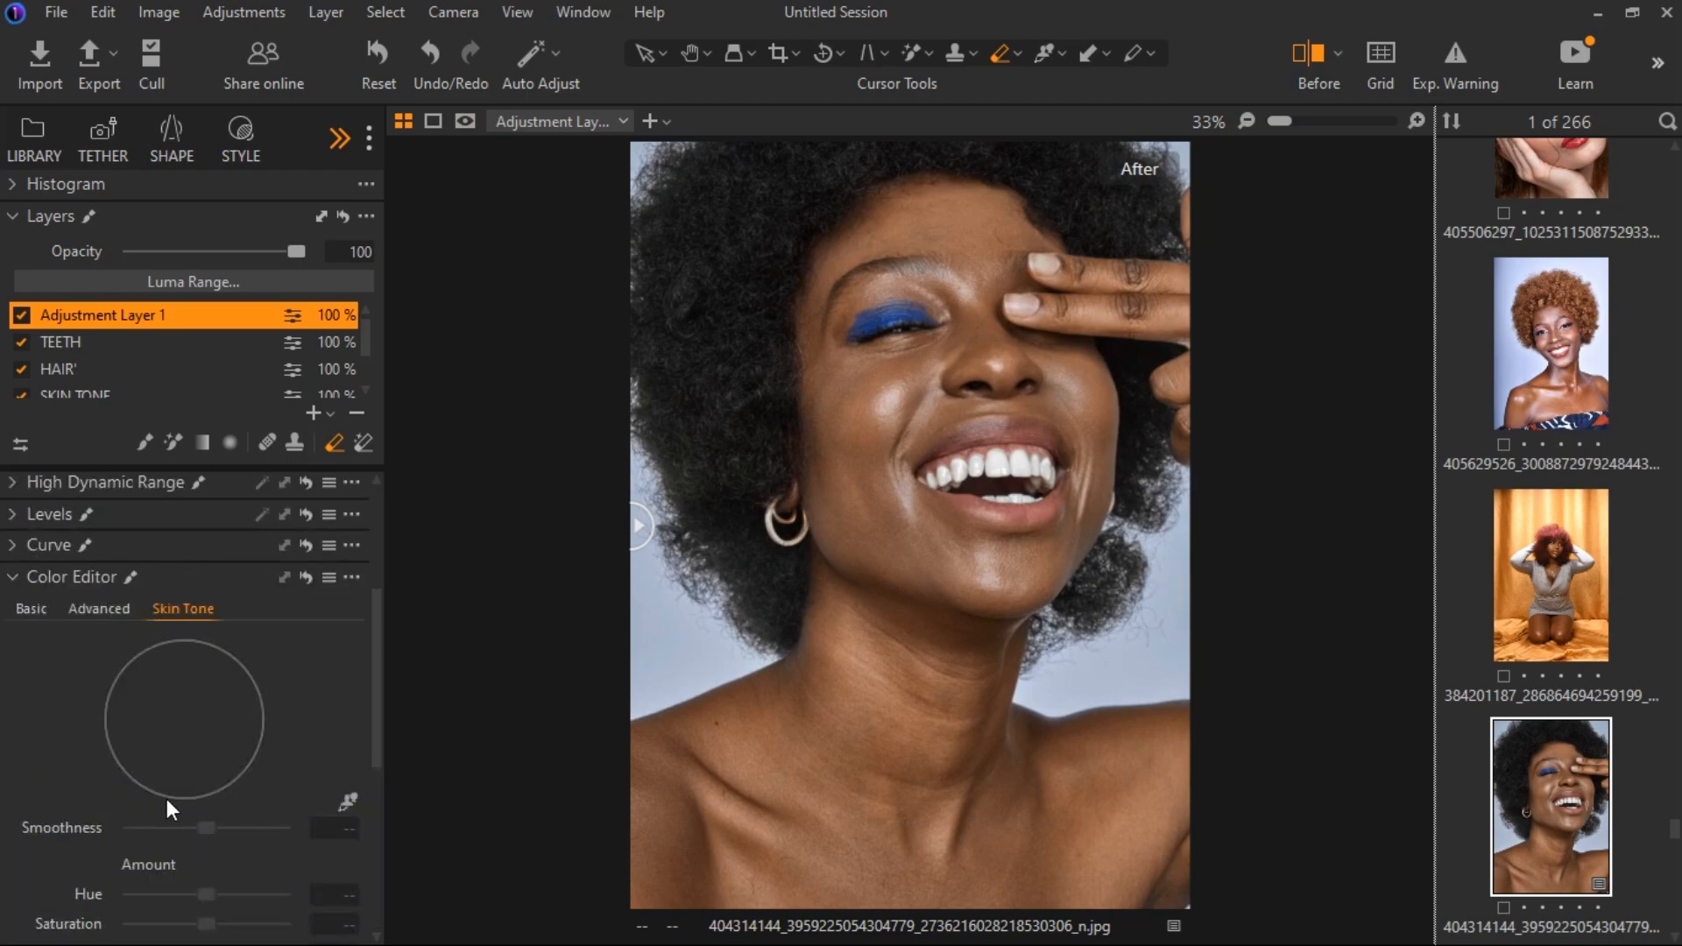
left_click(35, 610)
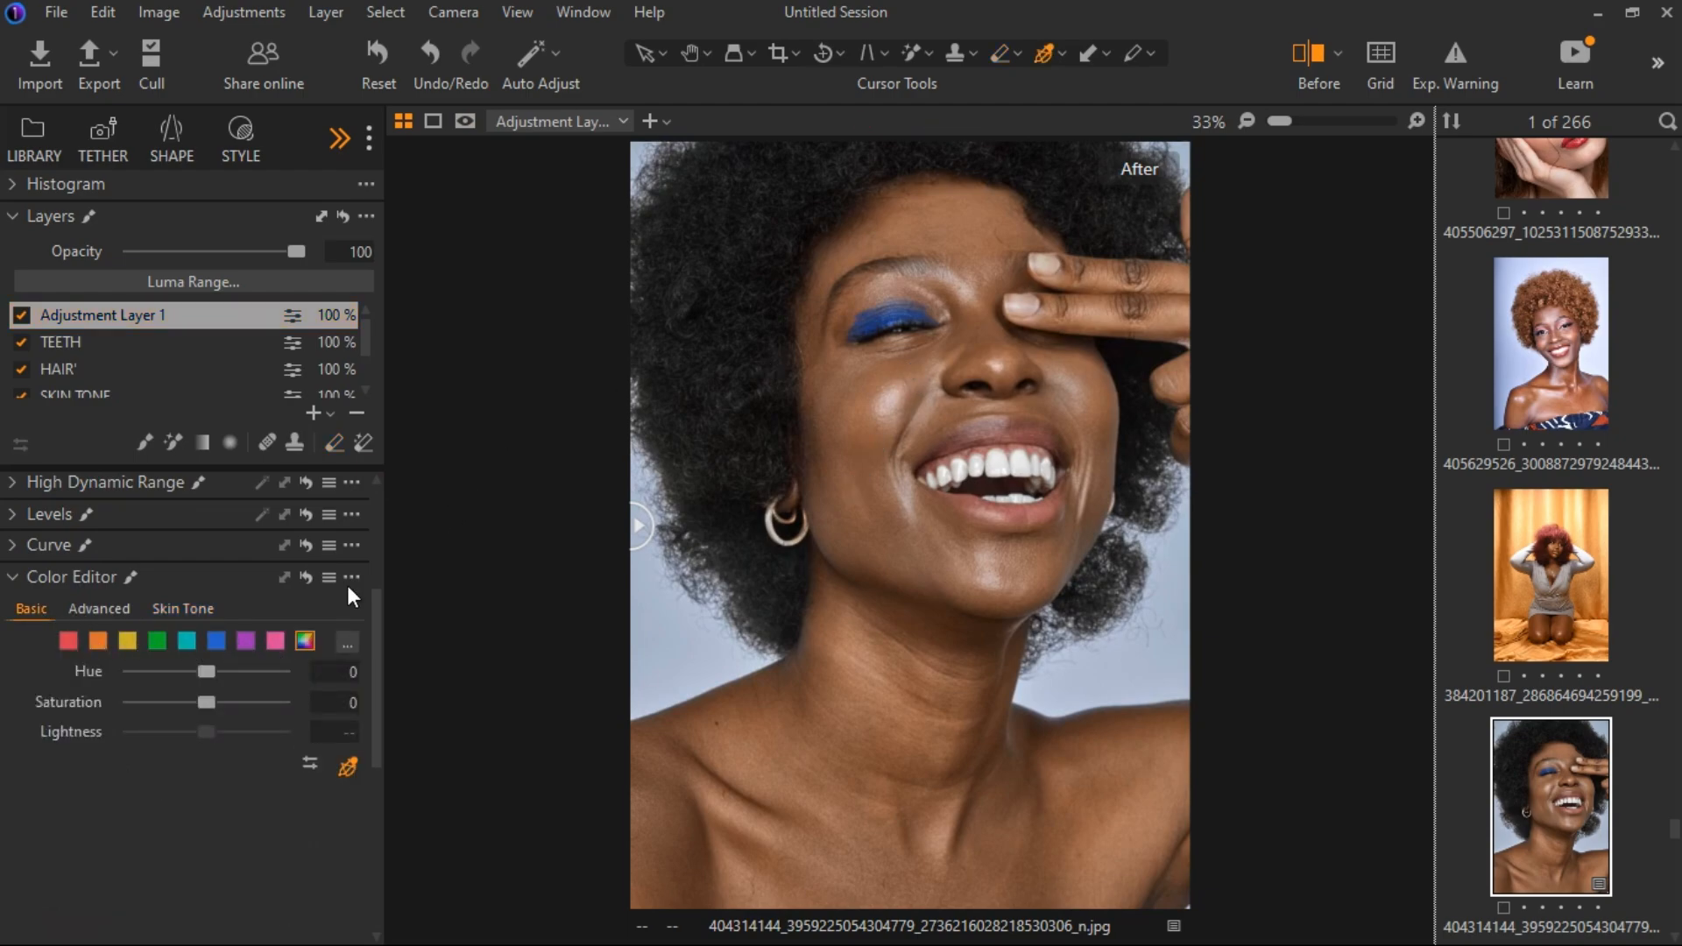
left_click(894, 340)
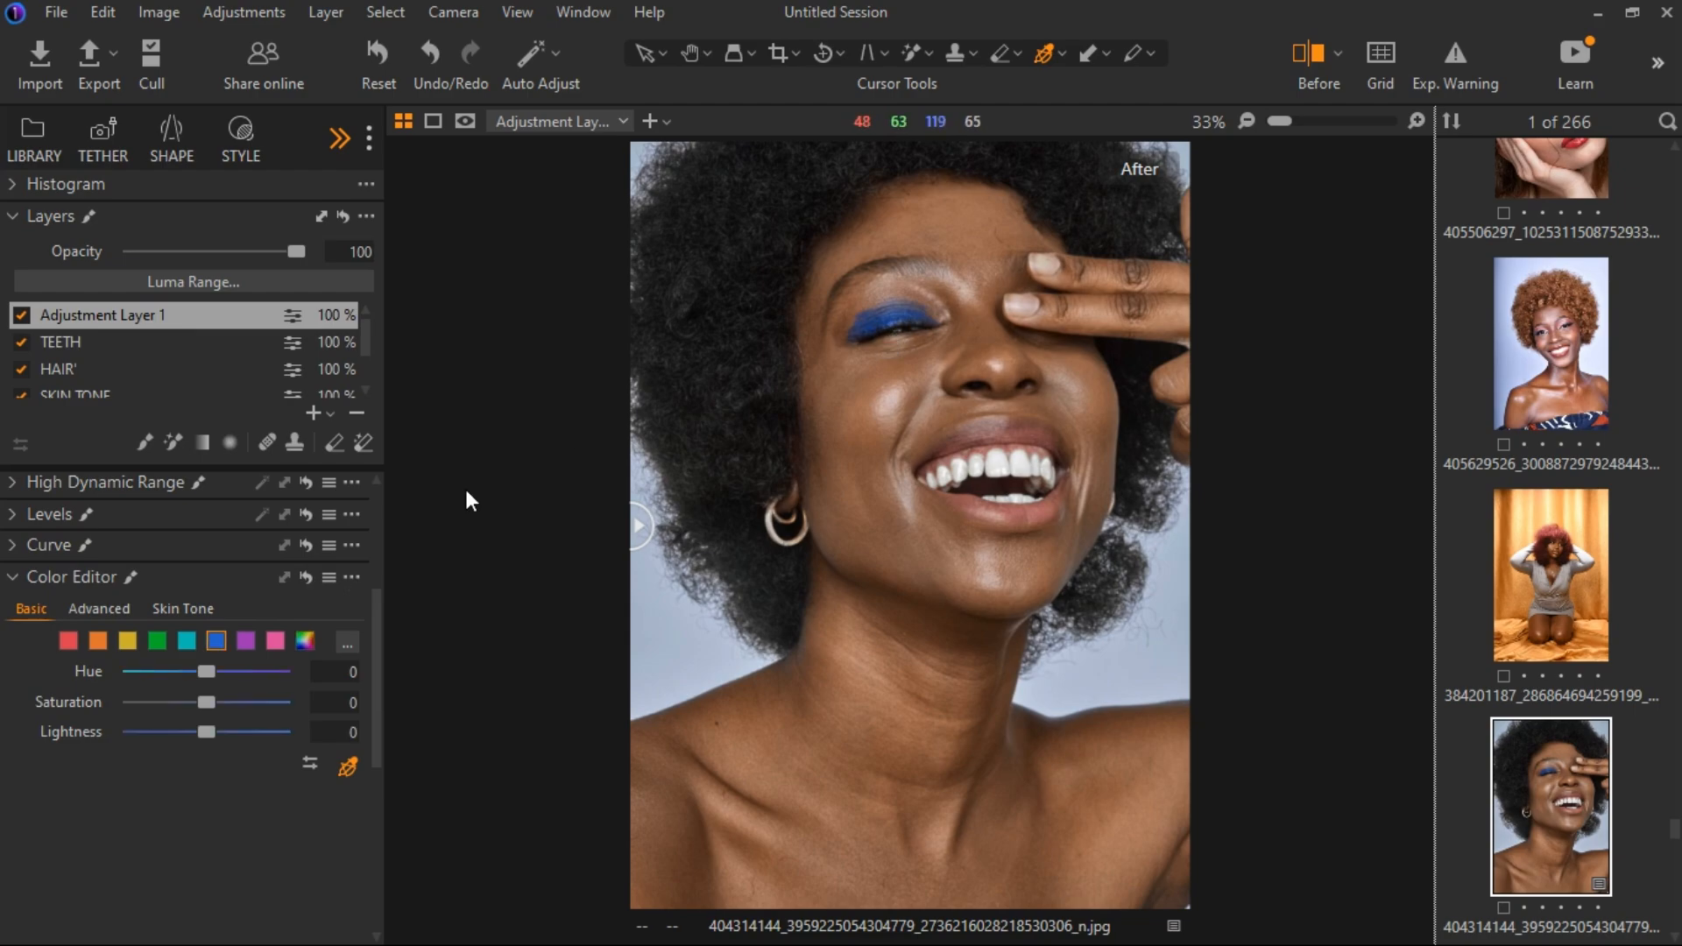
left_click_drag(207, 703, 231, 702)
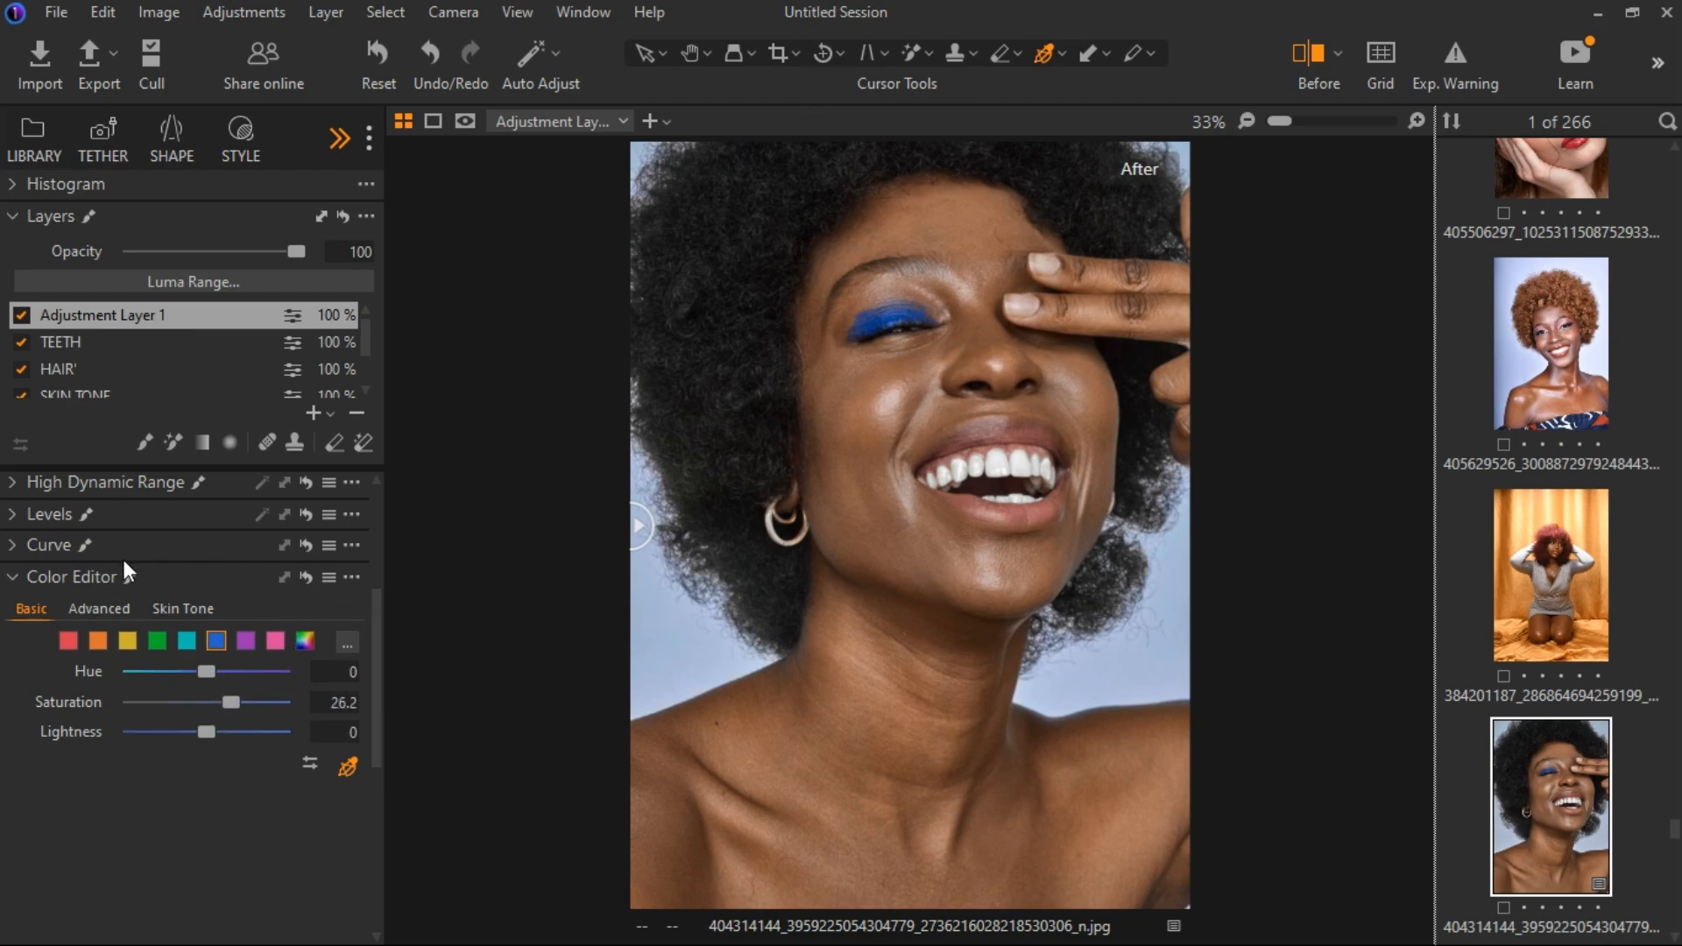
left_click(14, 576)
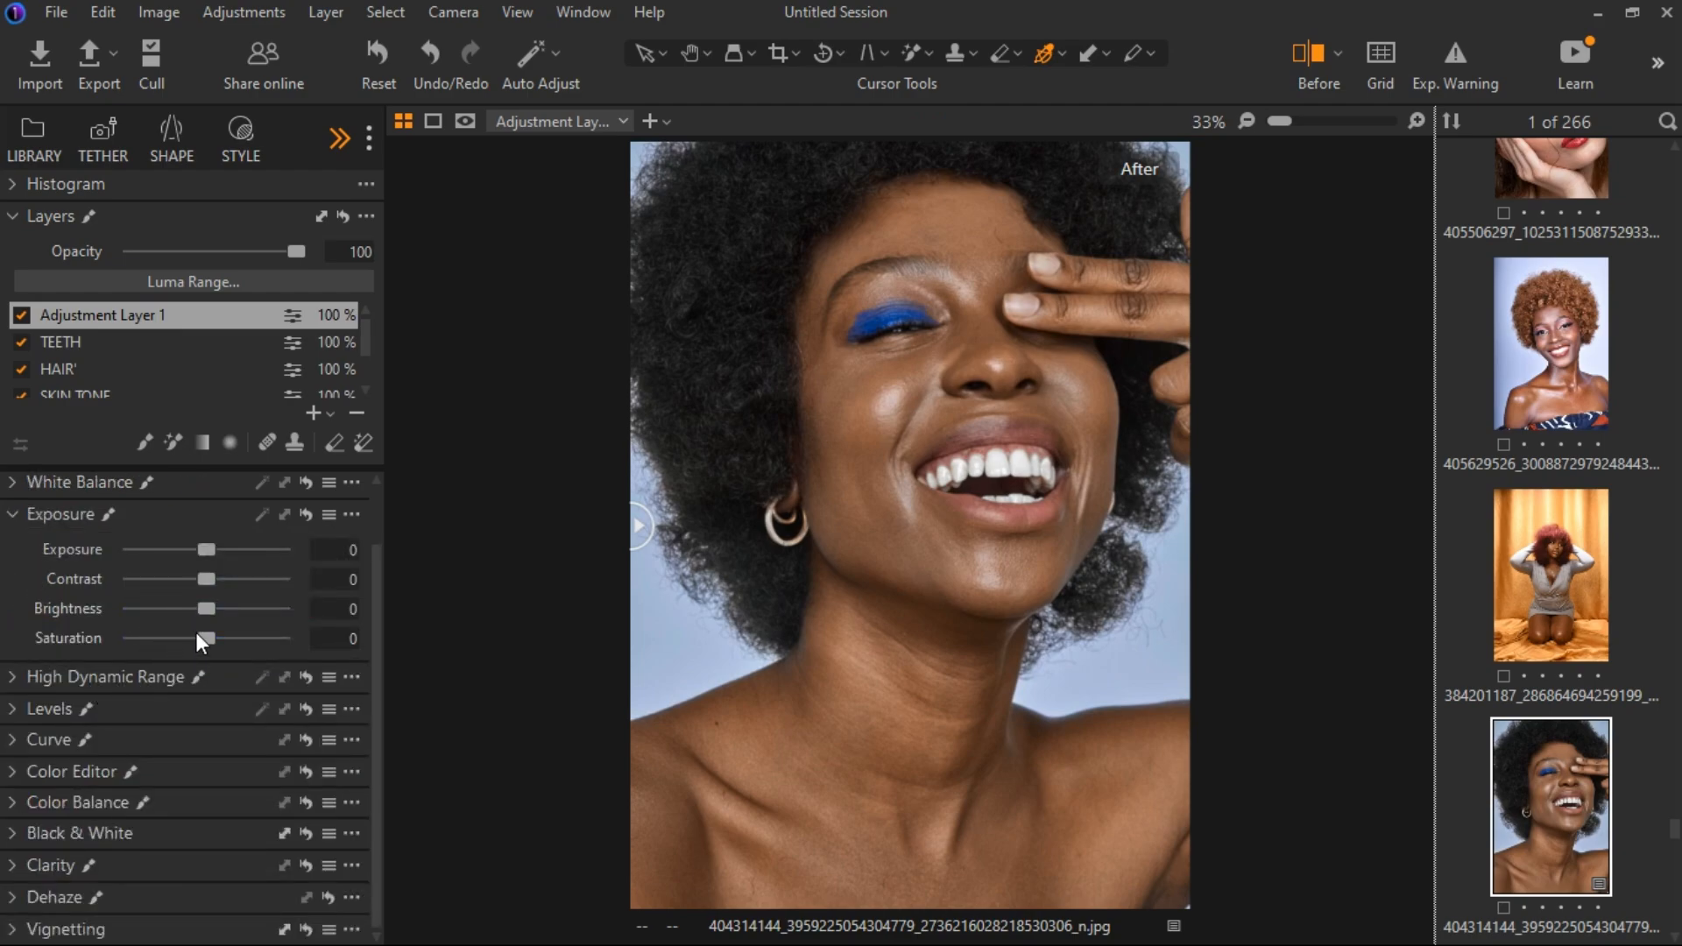
Set the filled layer's Saturation to 13 and shape a gentle RGB S-curve with lifted highlights and lowered shadows.
left_click_drag(196, 632, 219, 633)
left_click(16, 738)
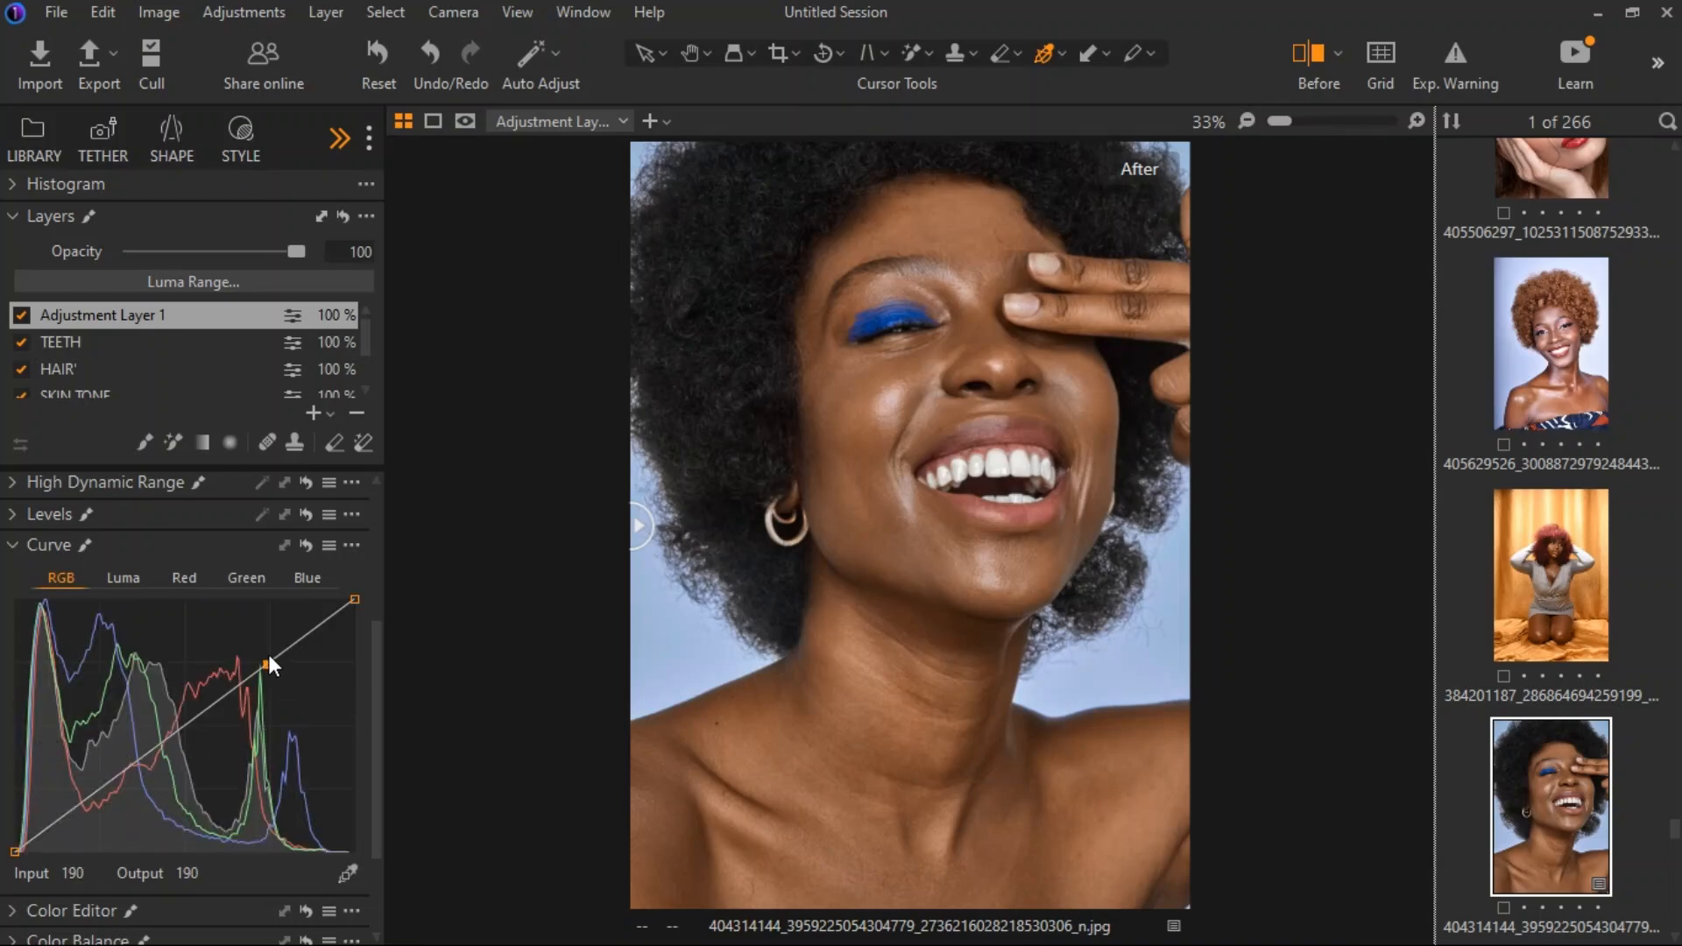
left_click_drag(266, 664, 274, 651)
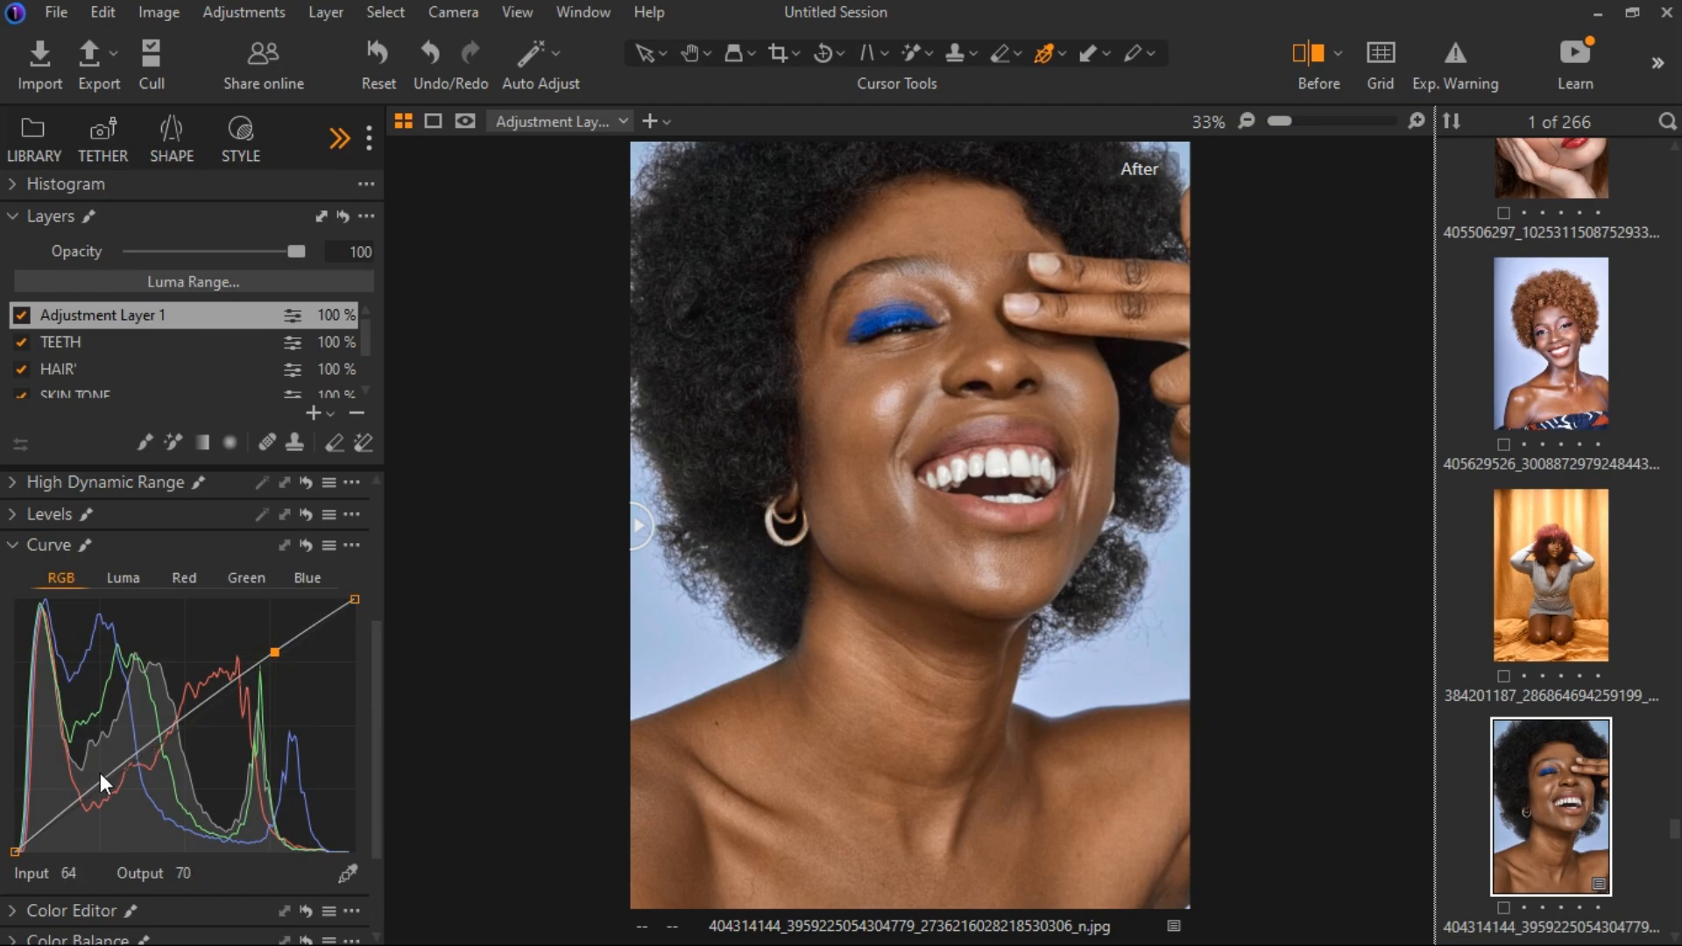
left_click_drag(100, 773, 127, 808)
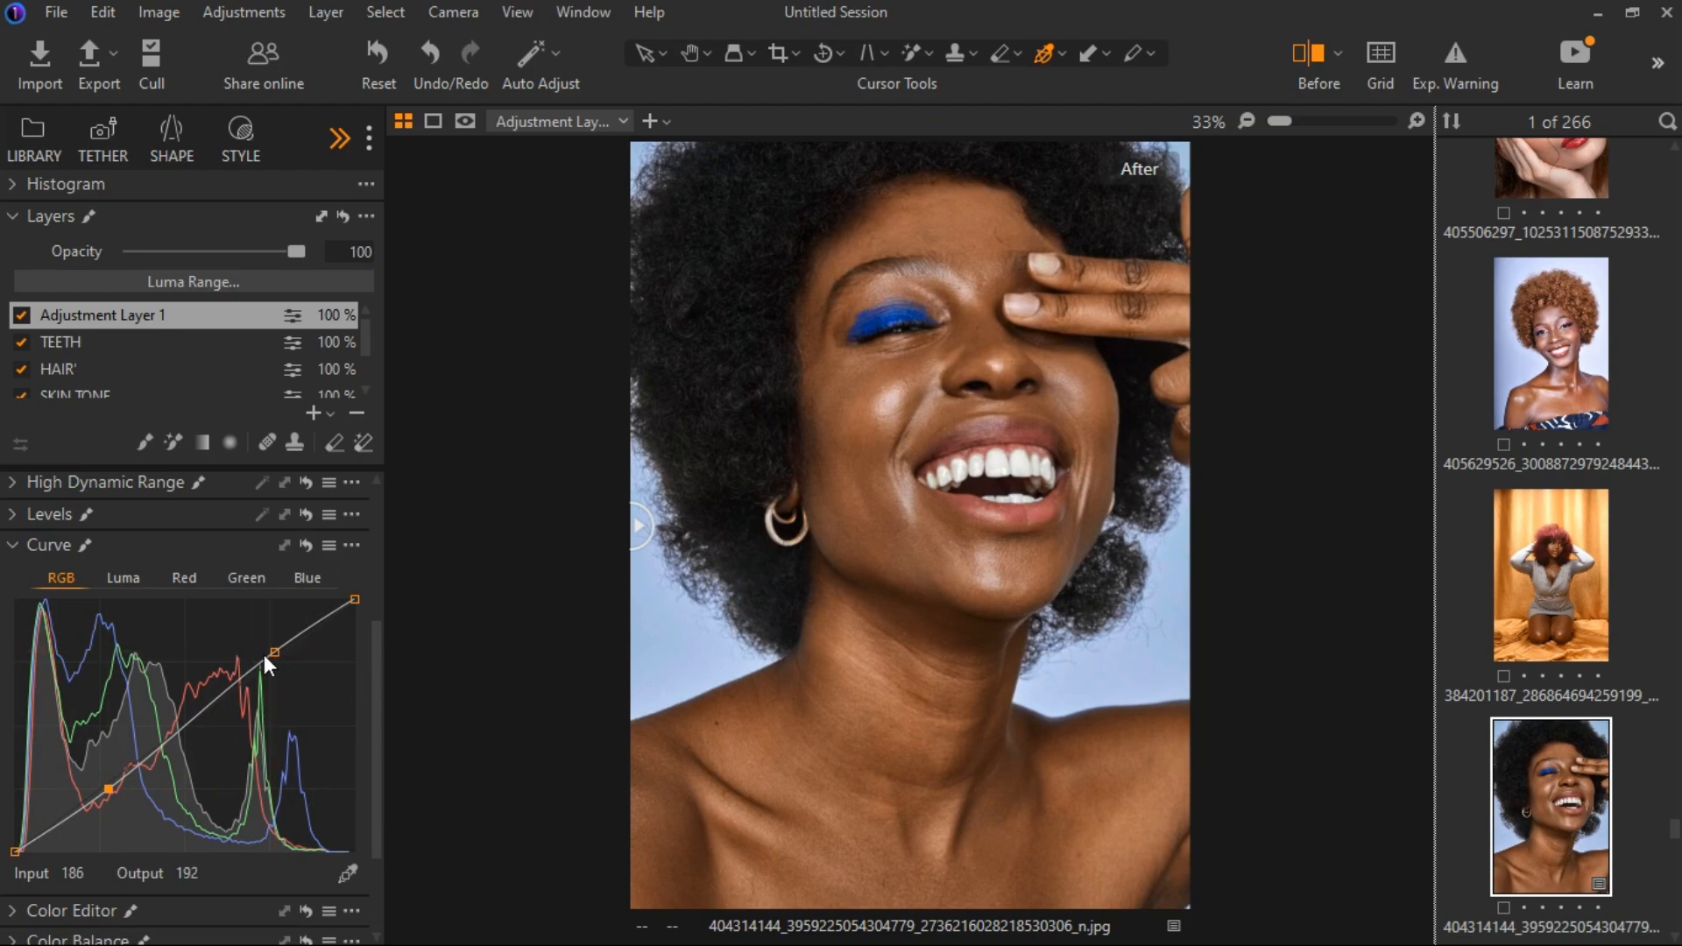
left_click(12, 547)
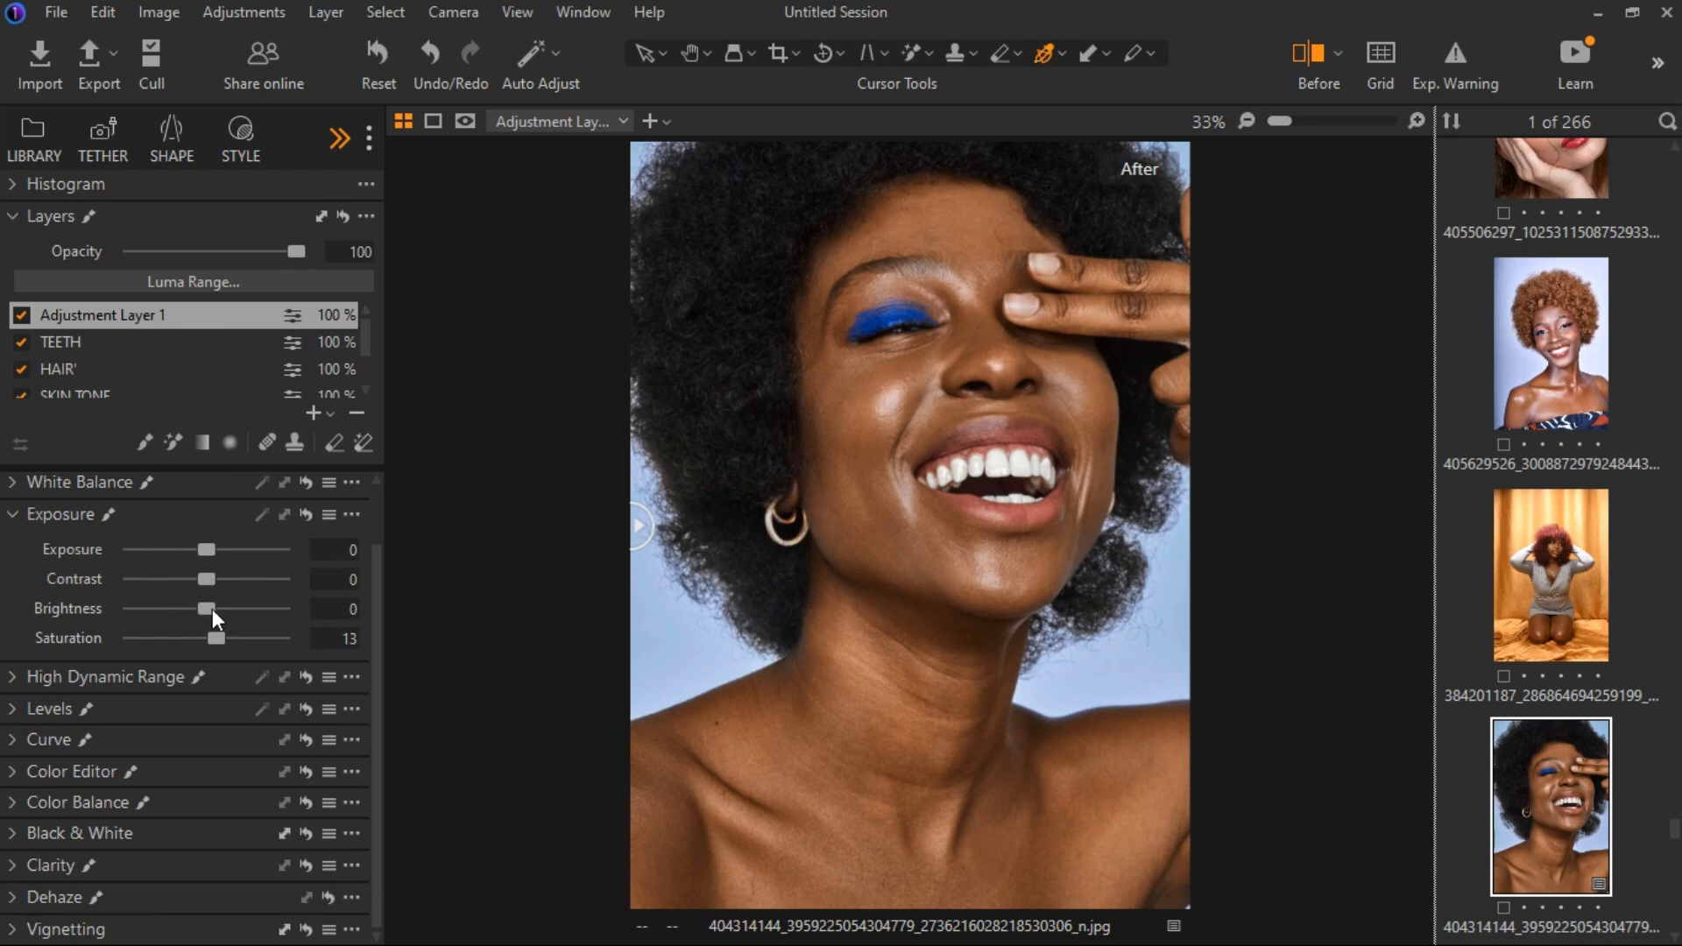
On the filled layer, set Brightness to 9, Saturation to 18 and the Clarity tool's Structure to 20.
left_click_drag(218, 608, 224, 607)
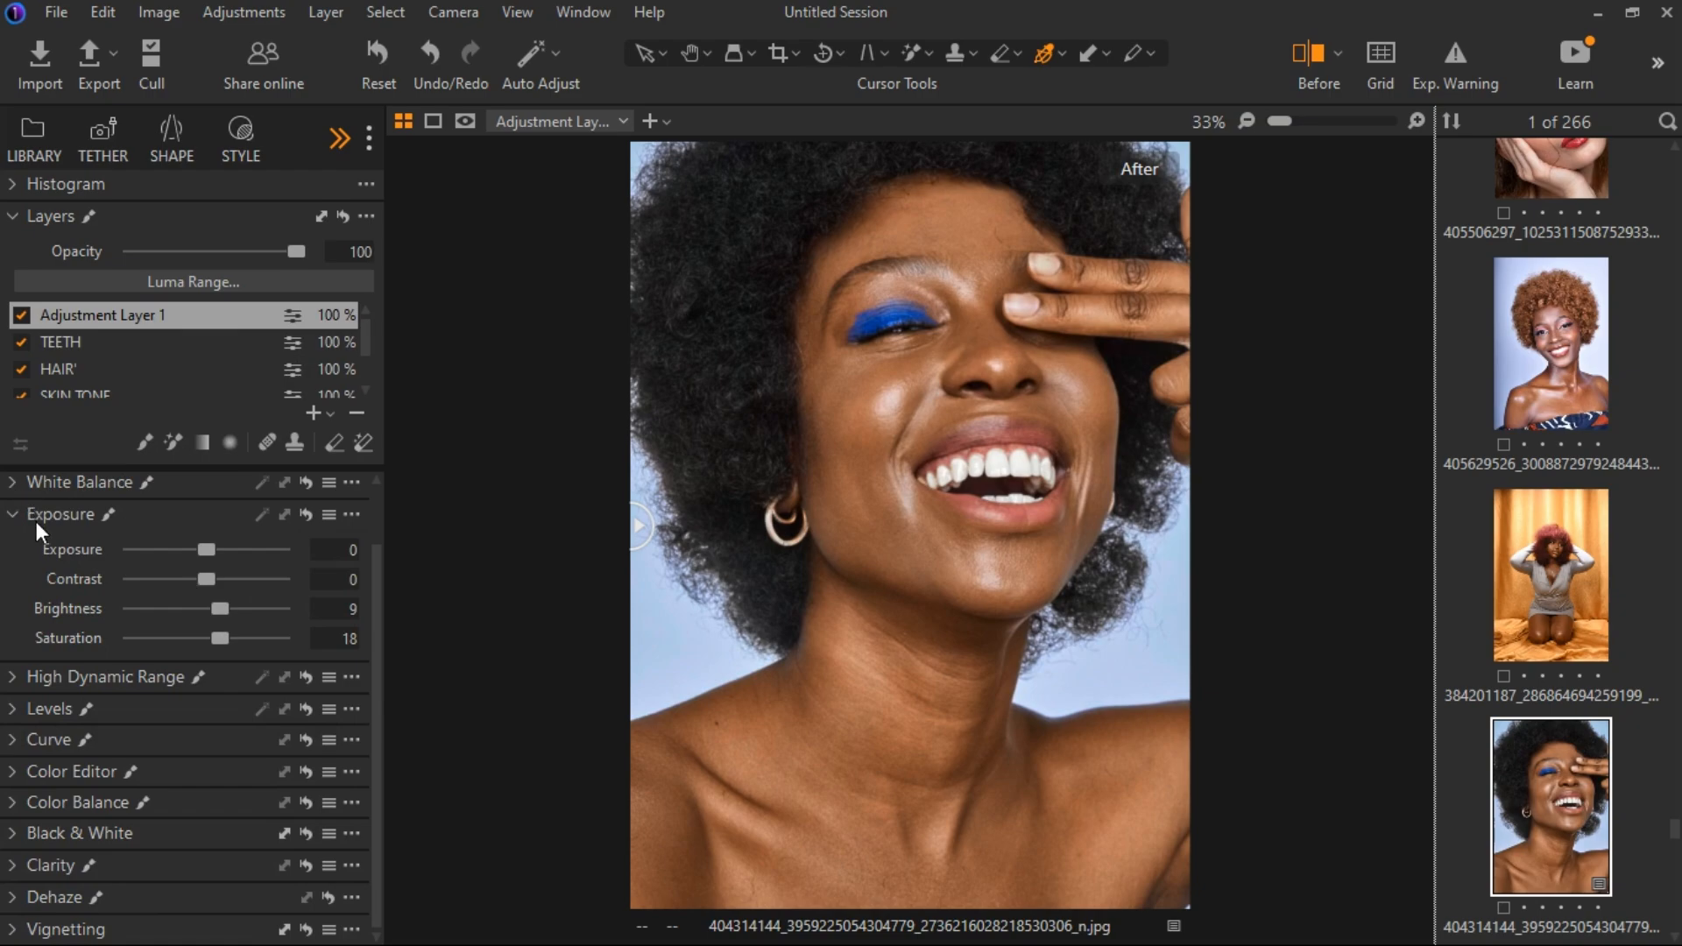
left_click(12, 516)
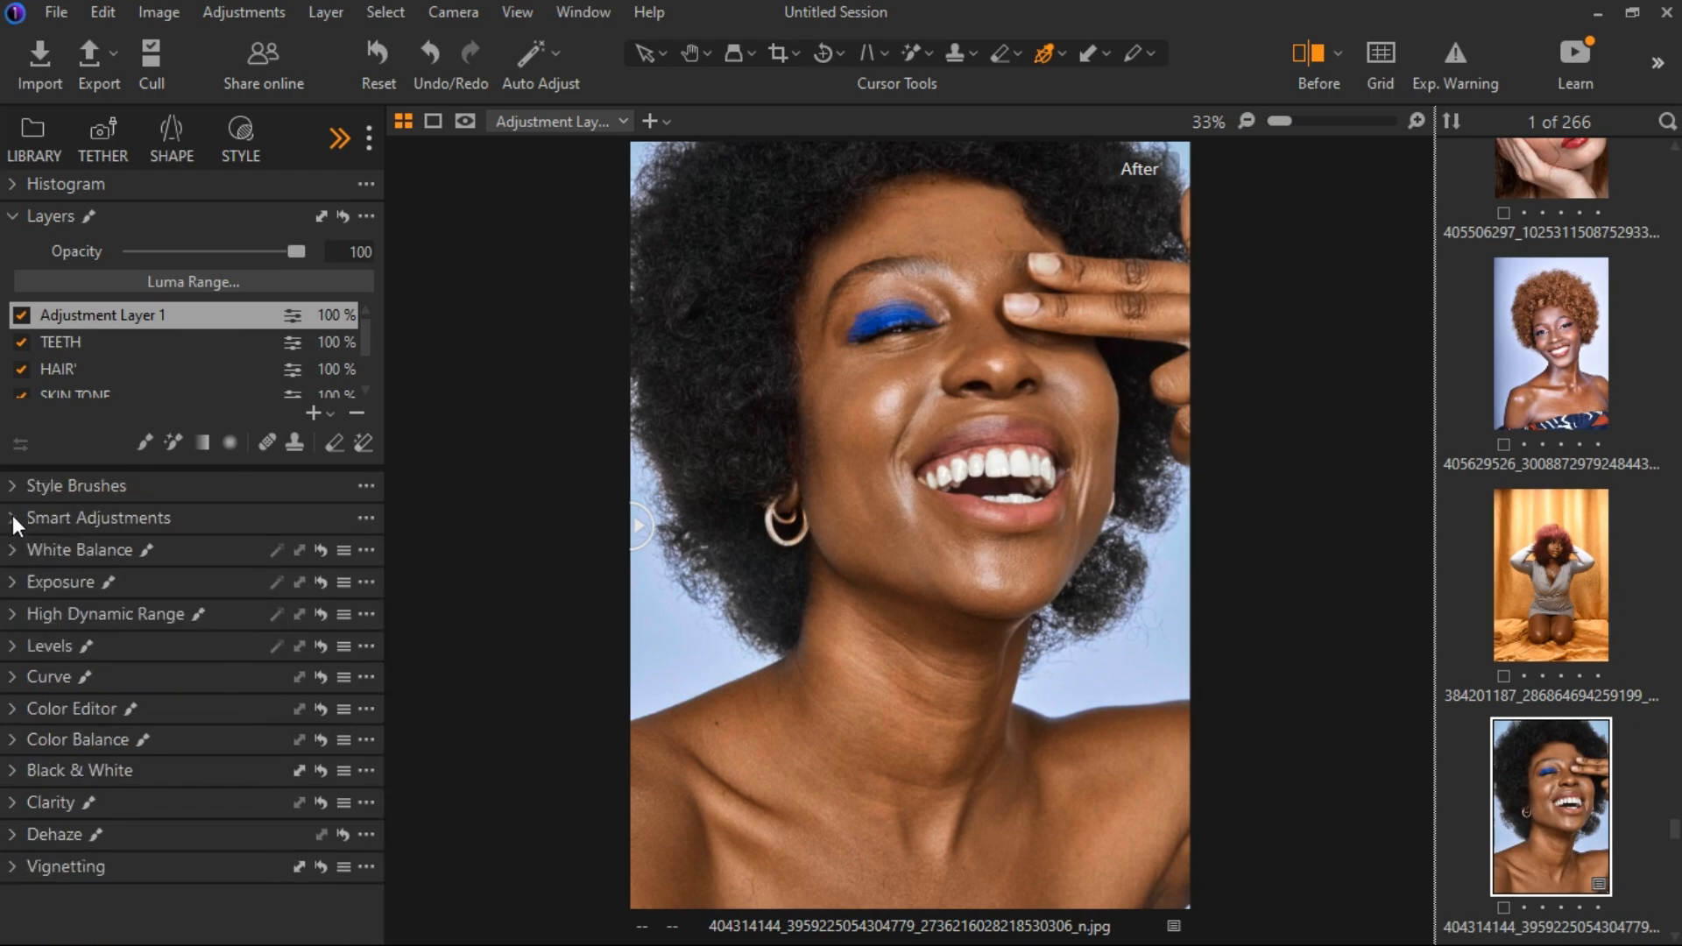
left_click(13, 801)
left_click_drag(202, 858, 221, 861)
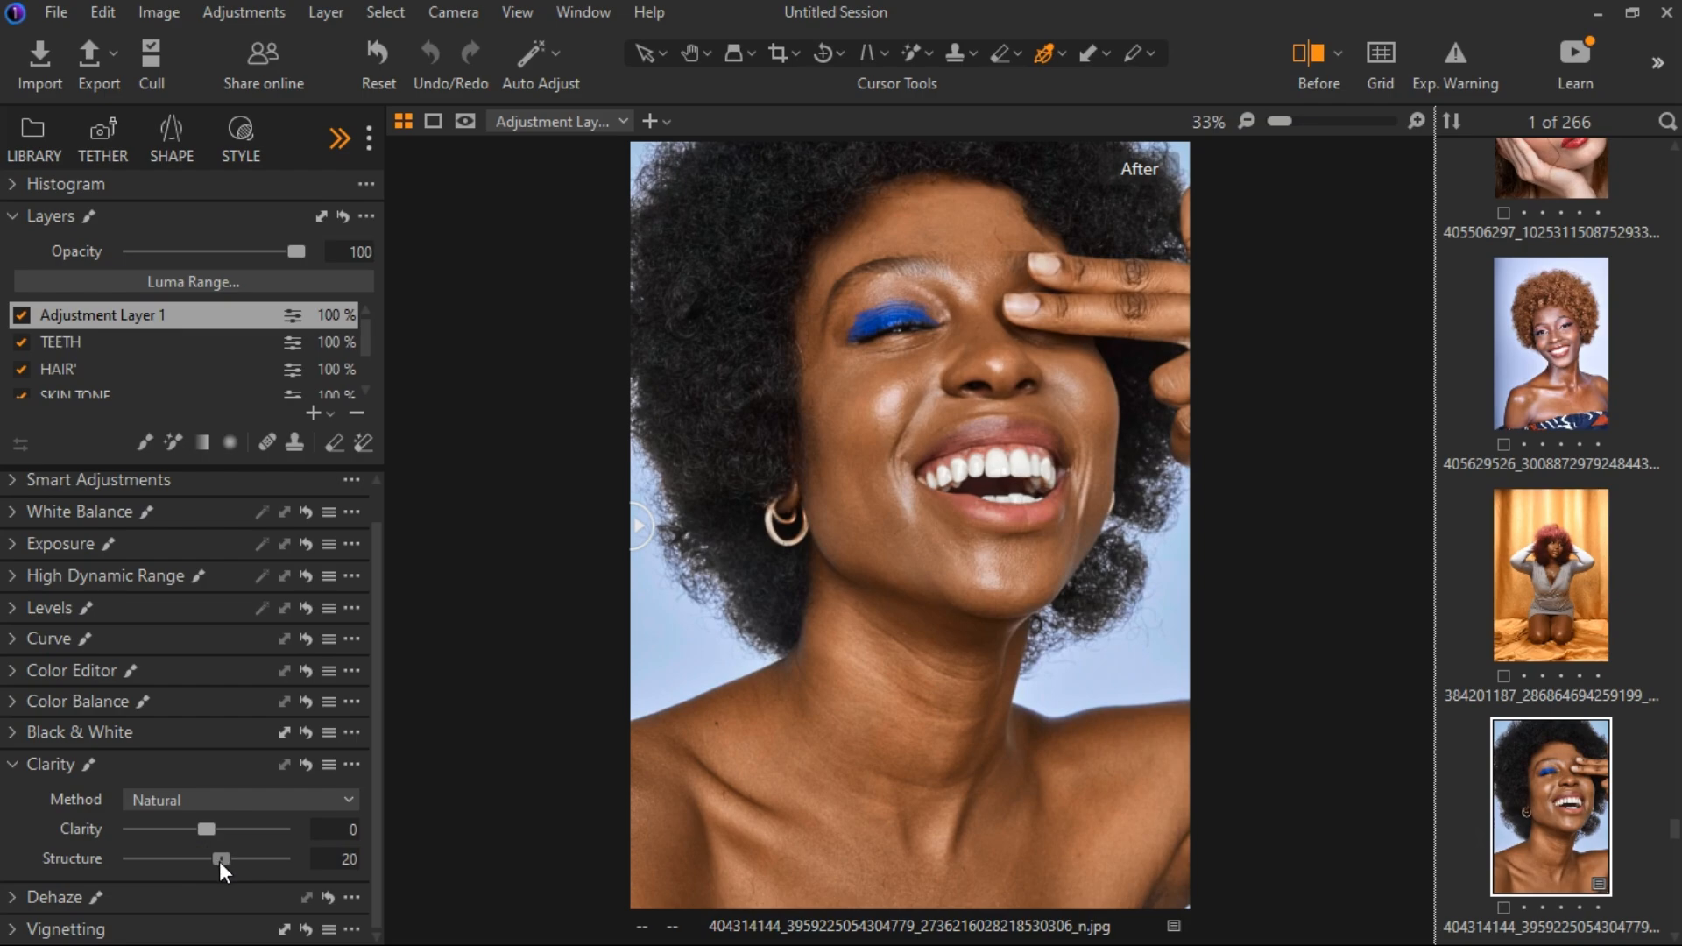
left_click(24, 762)
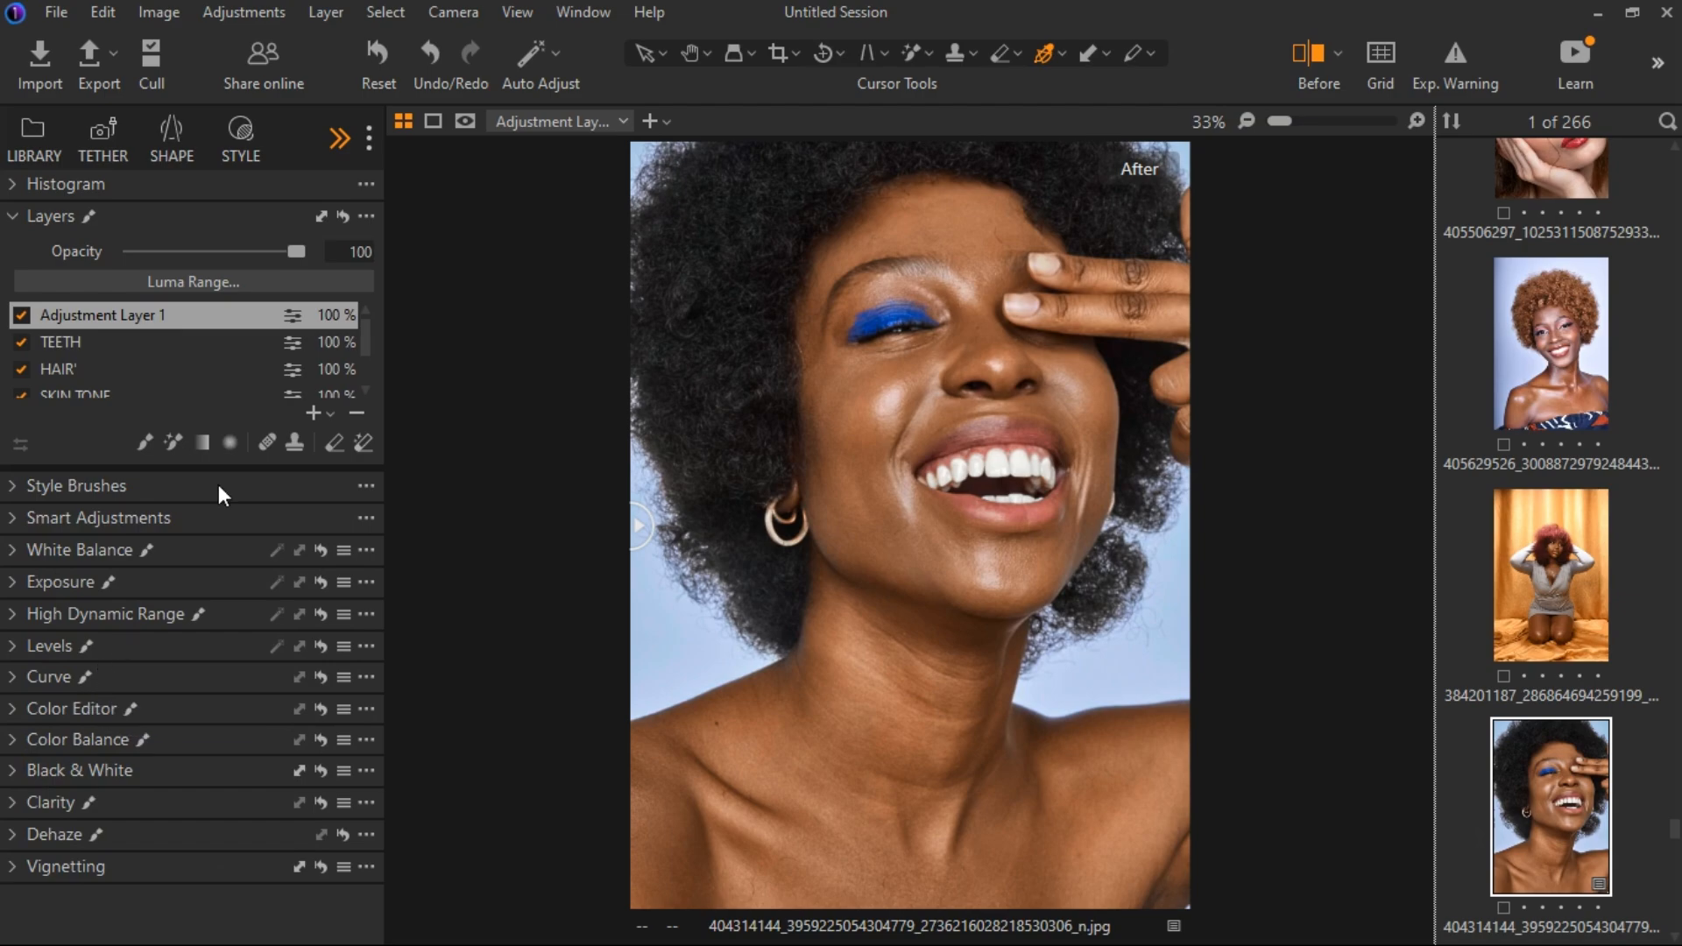
Show the Refine tools and set the Sharpening Amount to 104 on the filled layer.
left_click(357, 135)
left_click(350, 135)
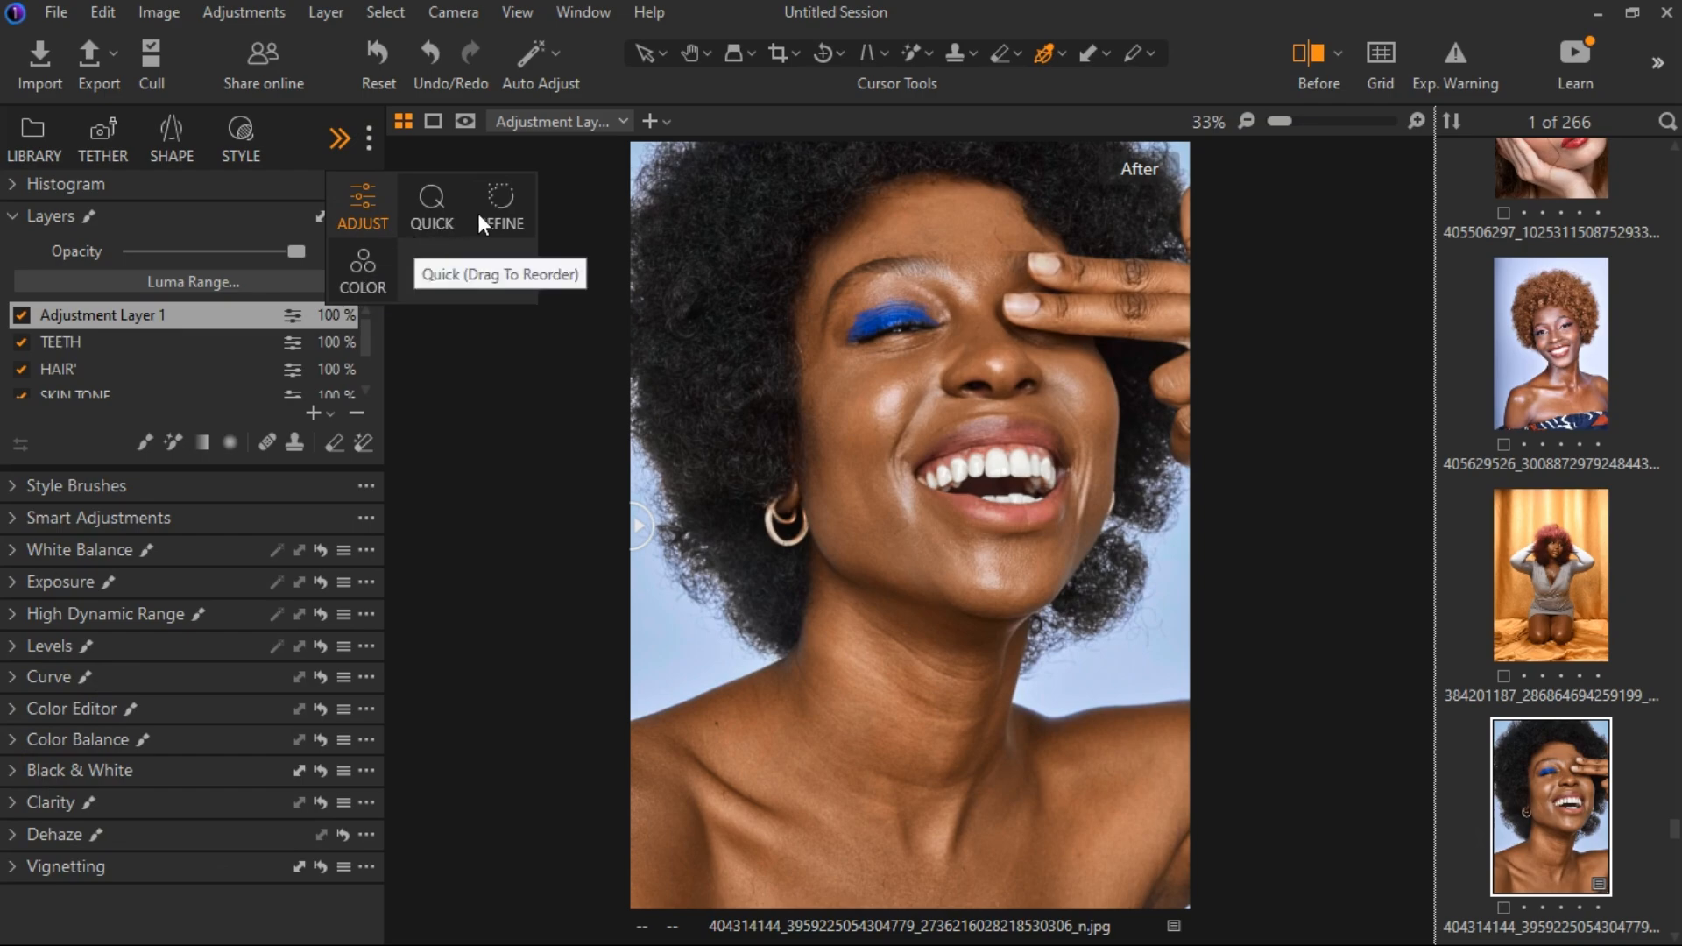
left_click(504, 209)
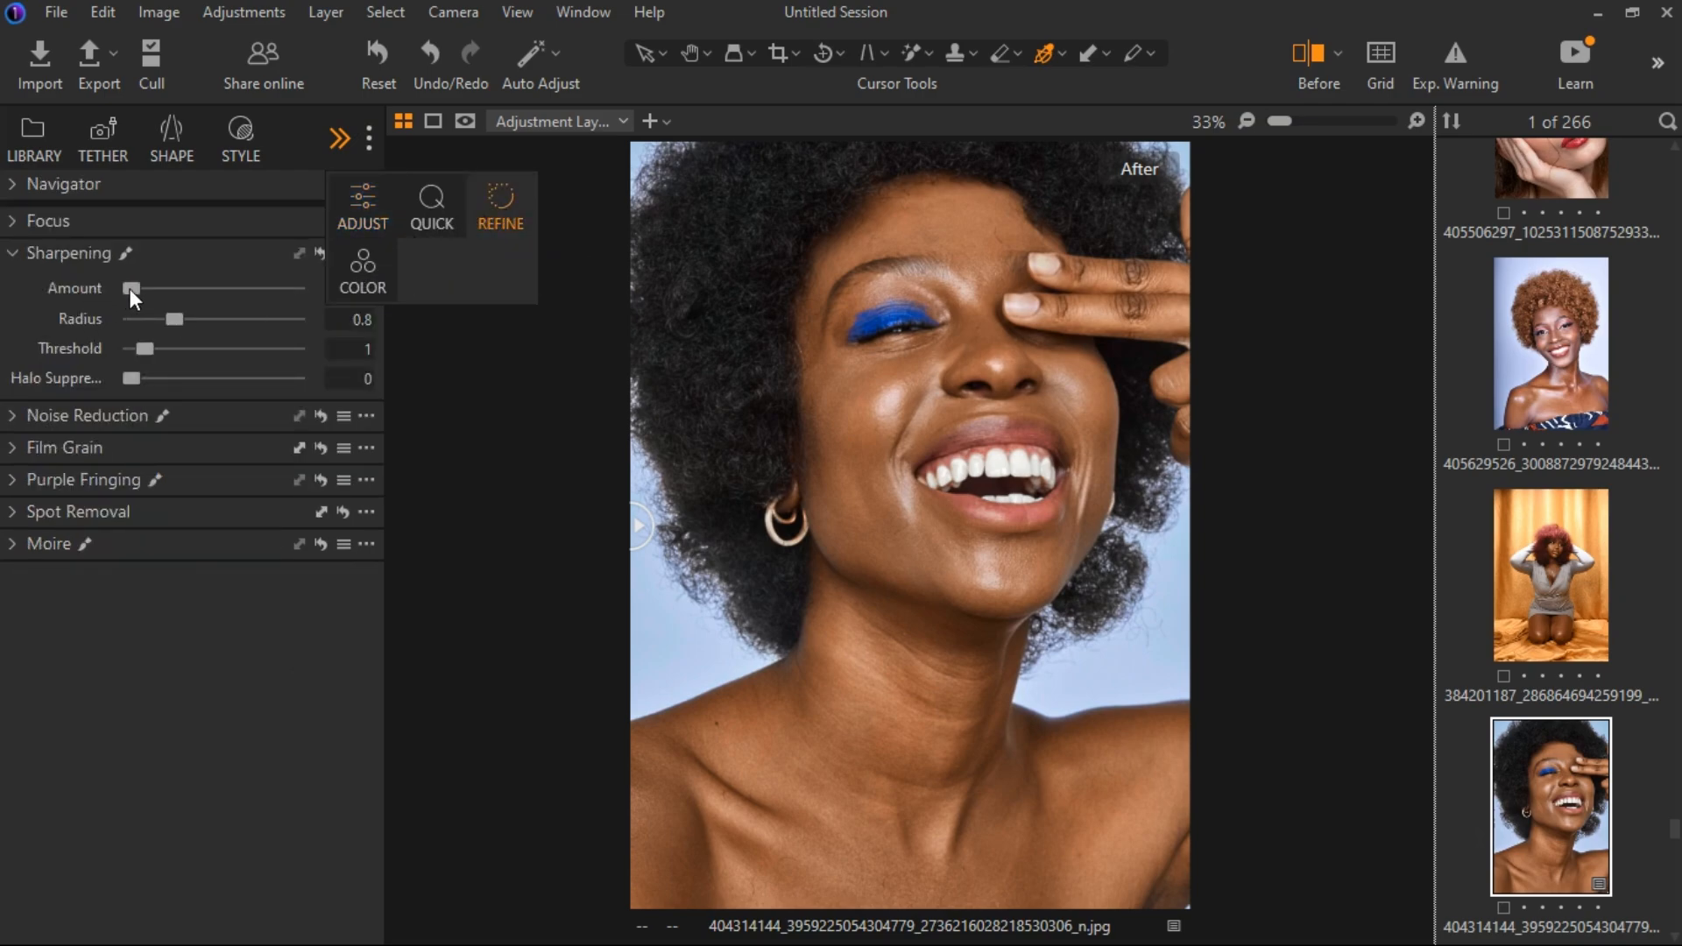
mouse_move(129, 288)
left_mouse_down()
mouse_move(170, 285)
mouse_move(143, 289)
left_mouse_up()
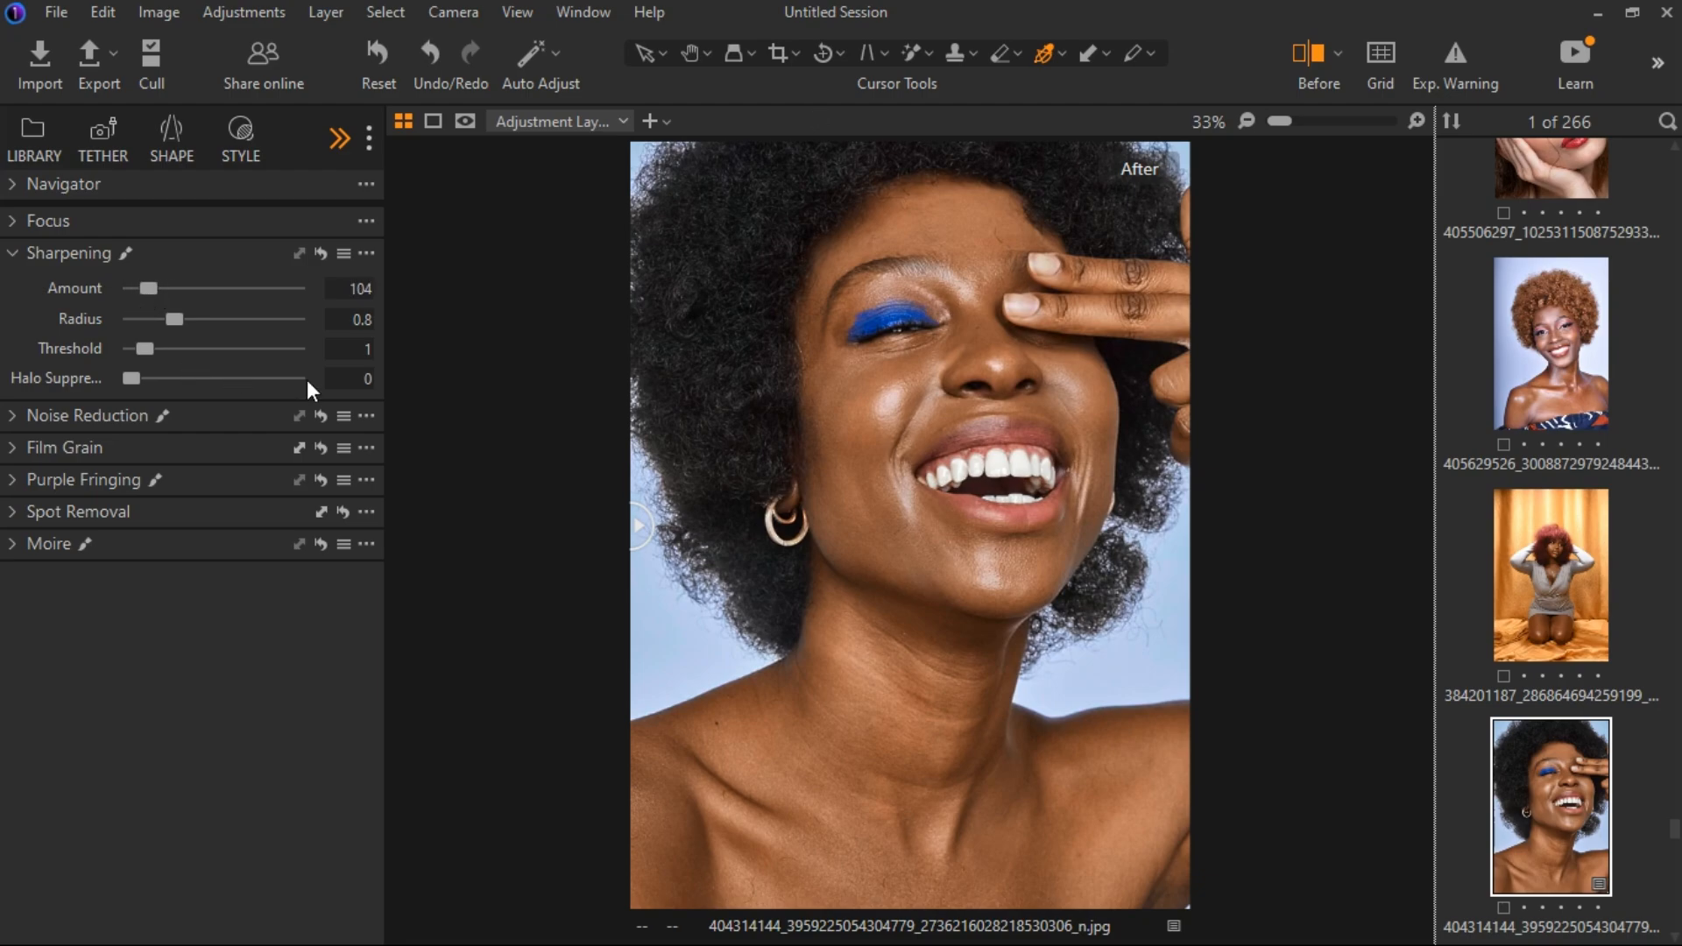
scroll(799, 558, "down", 1)
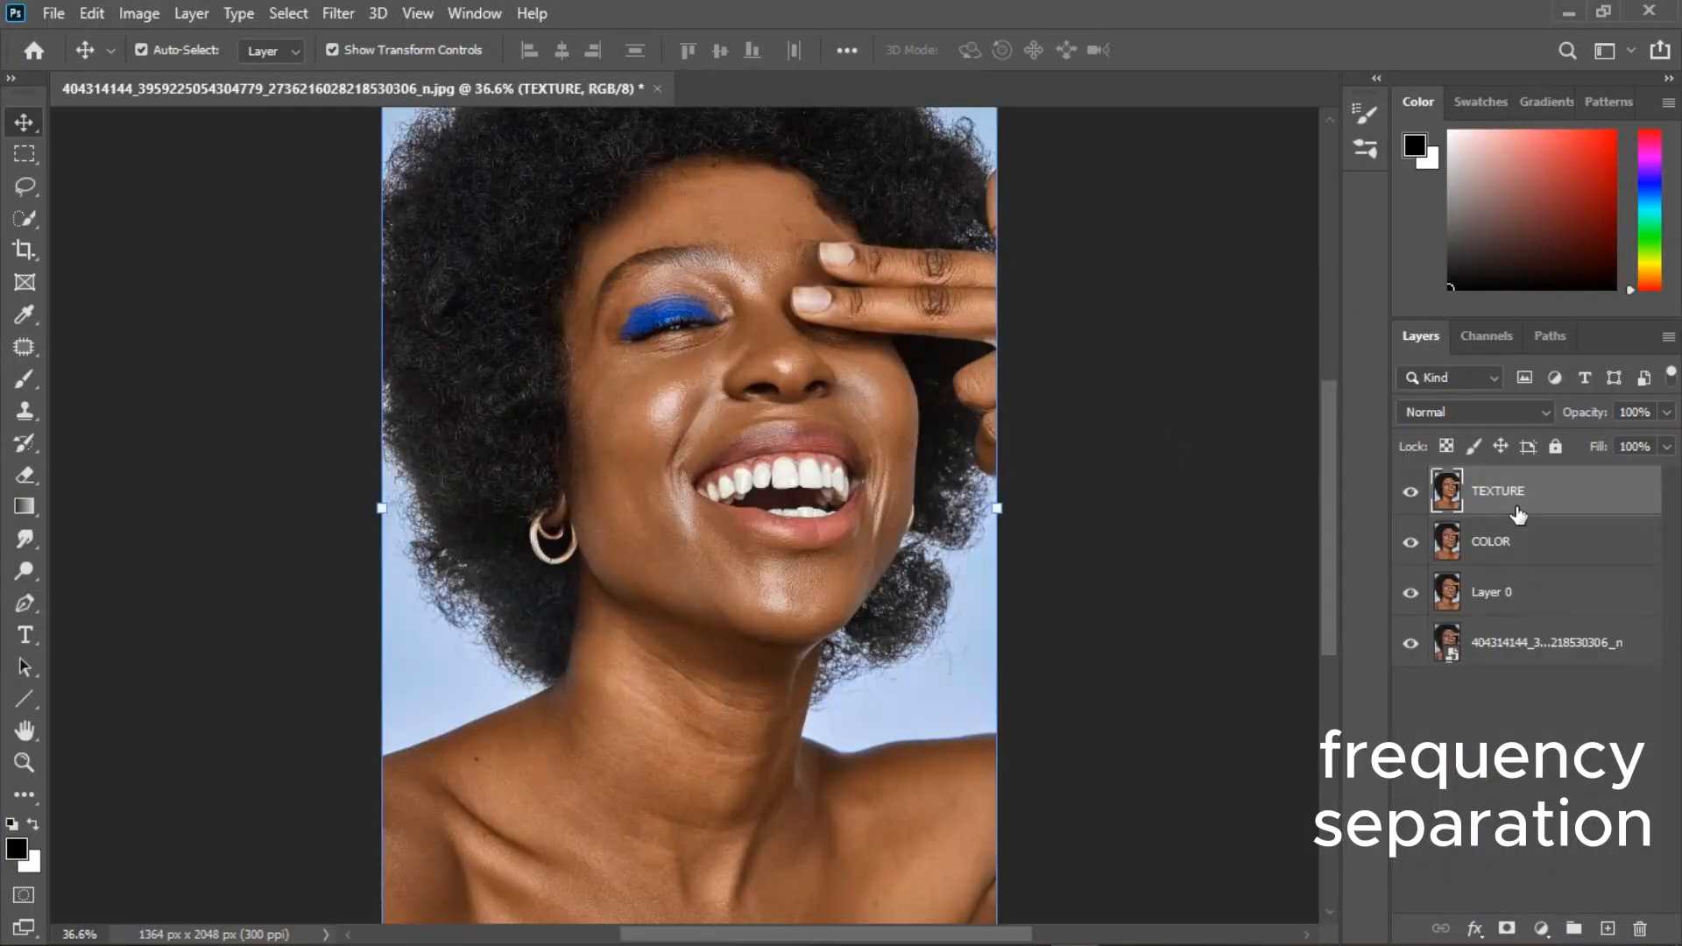
In Photoshop, hide the TEXTURE layer, blur the COLOR layer and show TEXTURE again.
left_click(1410, 490)
left_click(1516, 541)
left_click(338, 13)
left_click(683, 387)
mouse_move(1070, 495)
left_mouse_down()
mouse_move(1095, 496)
mouse_move(1078, 501)
left_mouse_up()
key("Return")
key("v")
left_click(1410, 493)
left_click(138, 13)
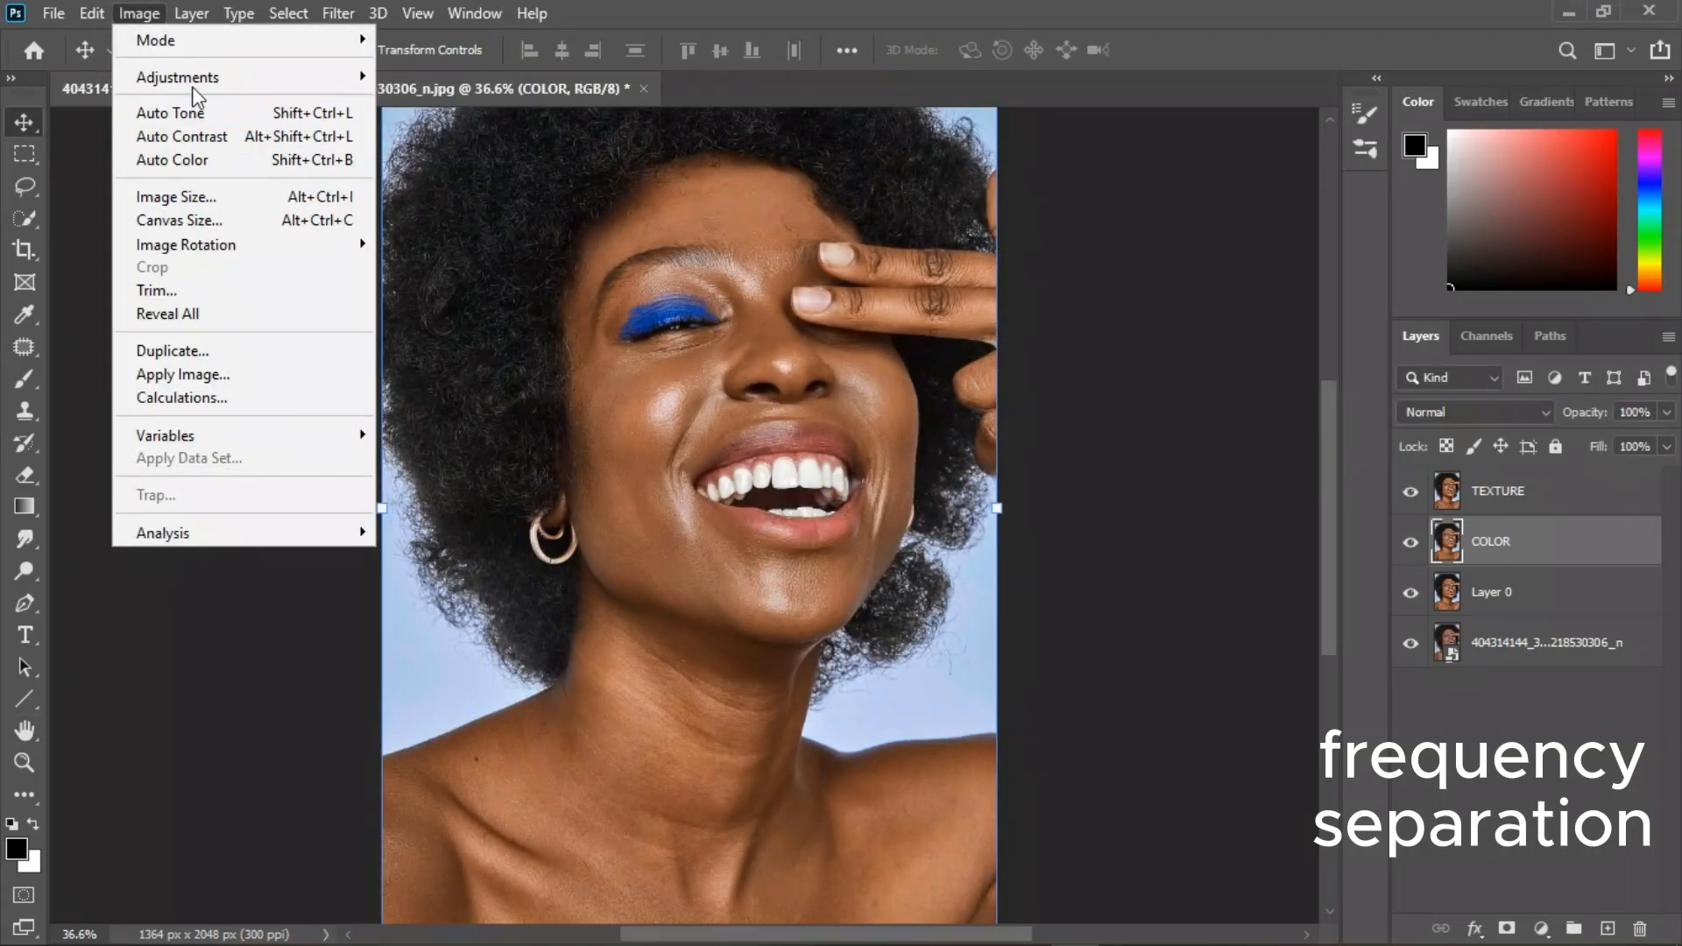
left_click(157, 372)
left_click(238, 361)
left_click(180, 837)
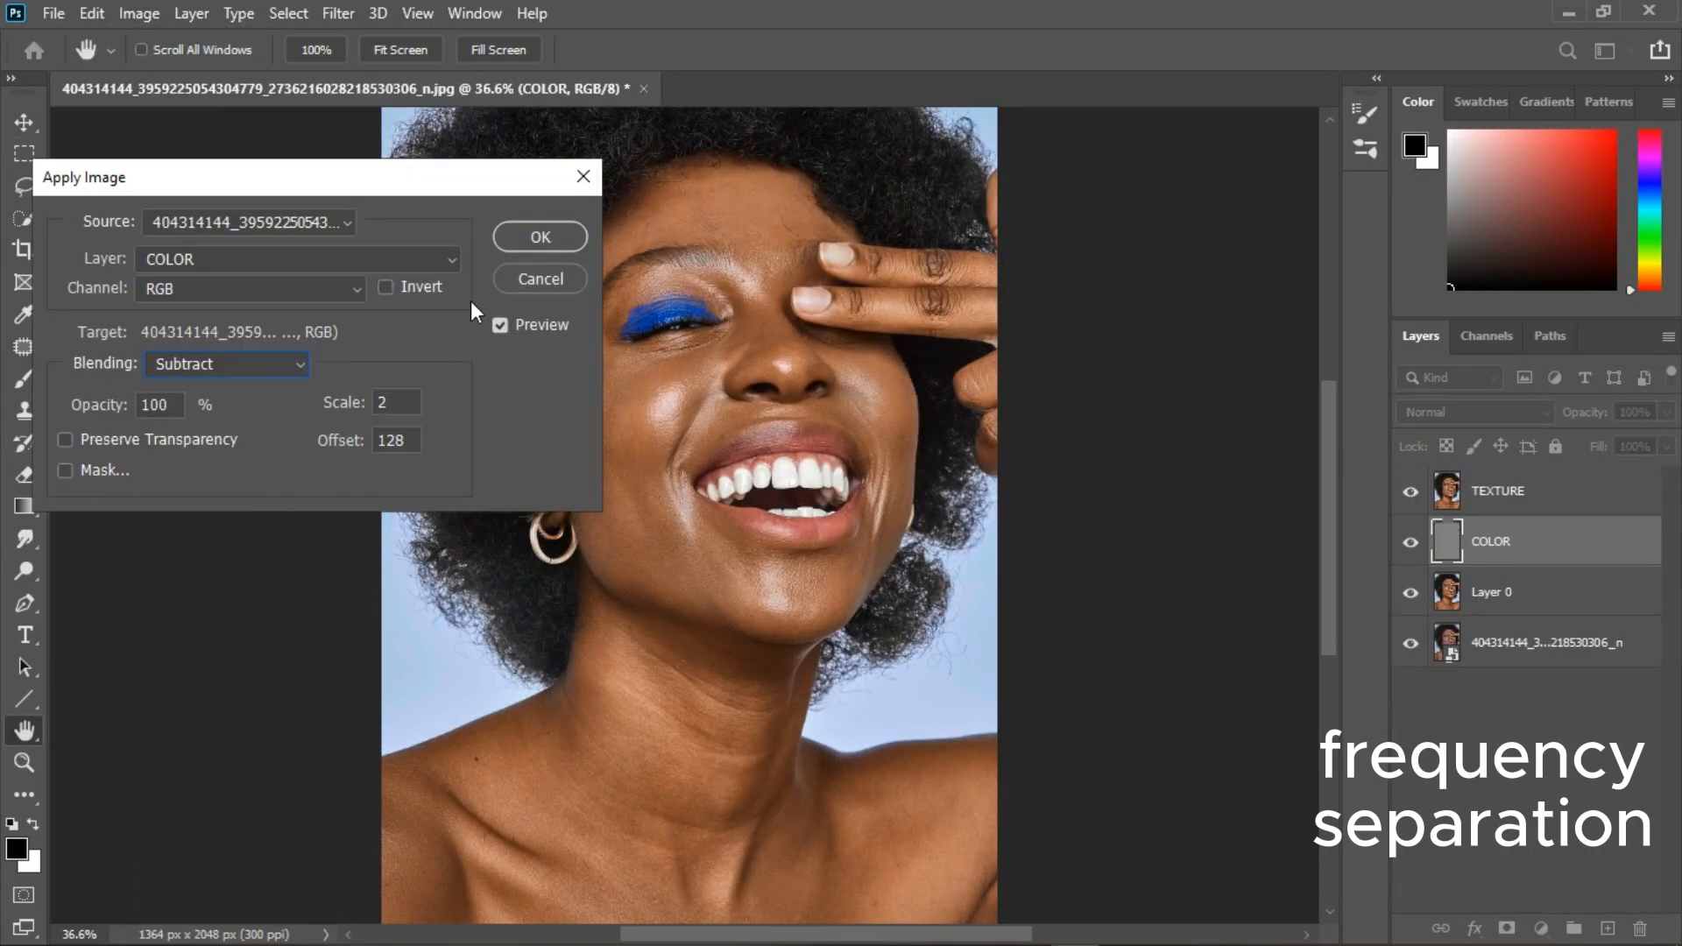
key("Escape")
Use Apply Image on TEXTURE with COLOR as source layer and Subtract blending, and set the layer's blend mode to Linear Light.
left_click(1498, 491)
left_click(138, 13)
left_click(158, 372)
left_click(298, 259)
left_click(166, 342)
left_click(228, 364)
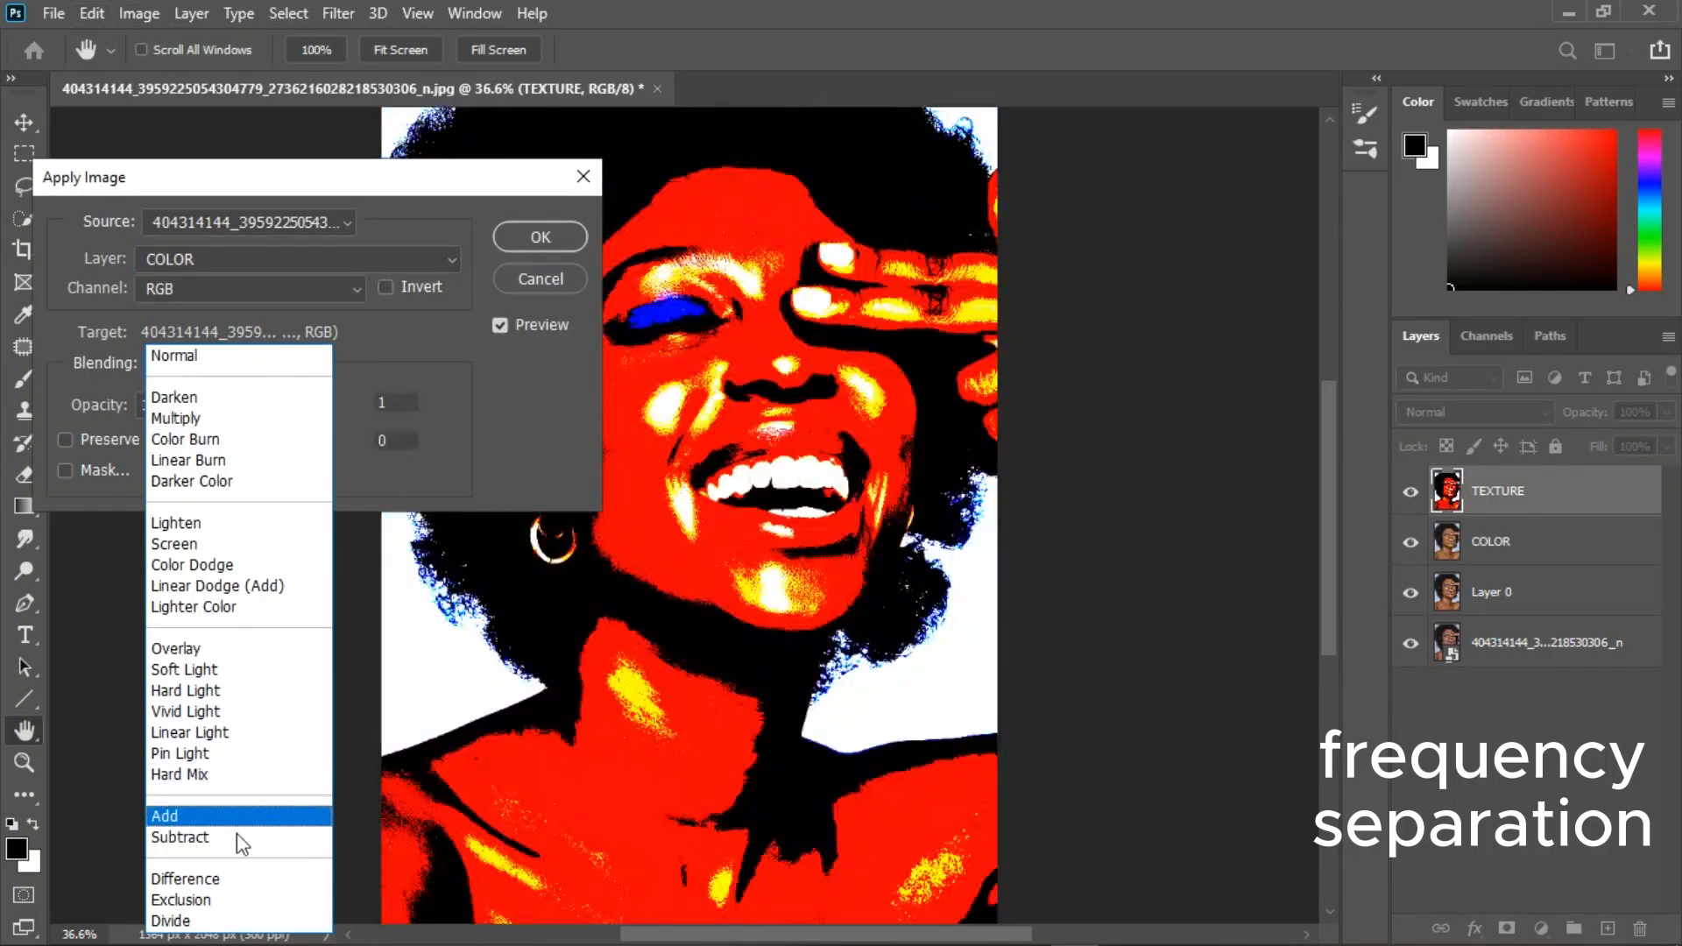
left_click(180, 837)
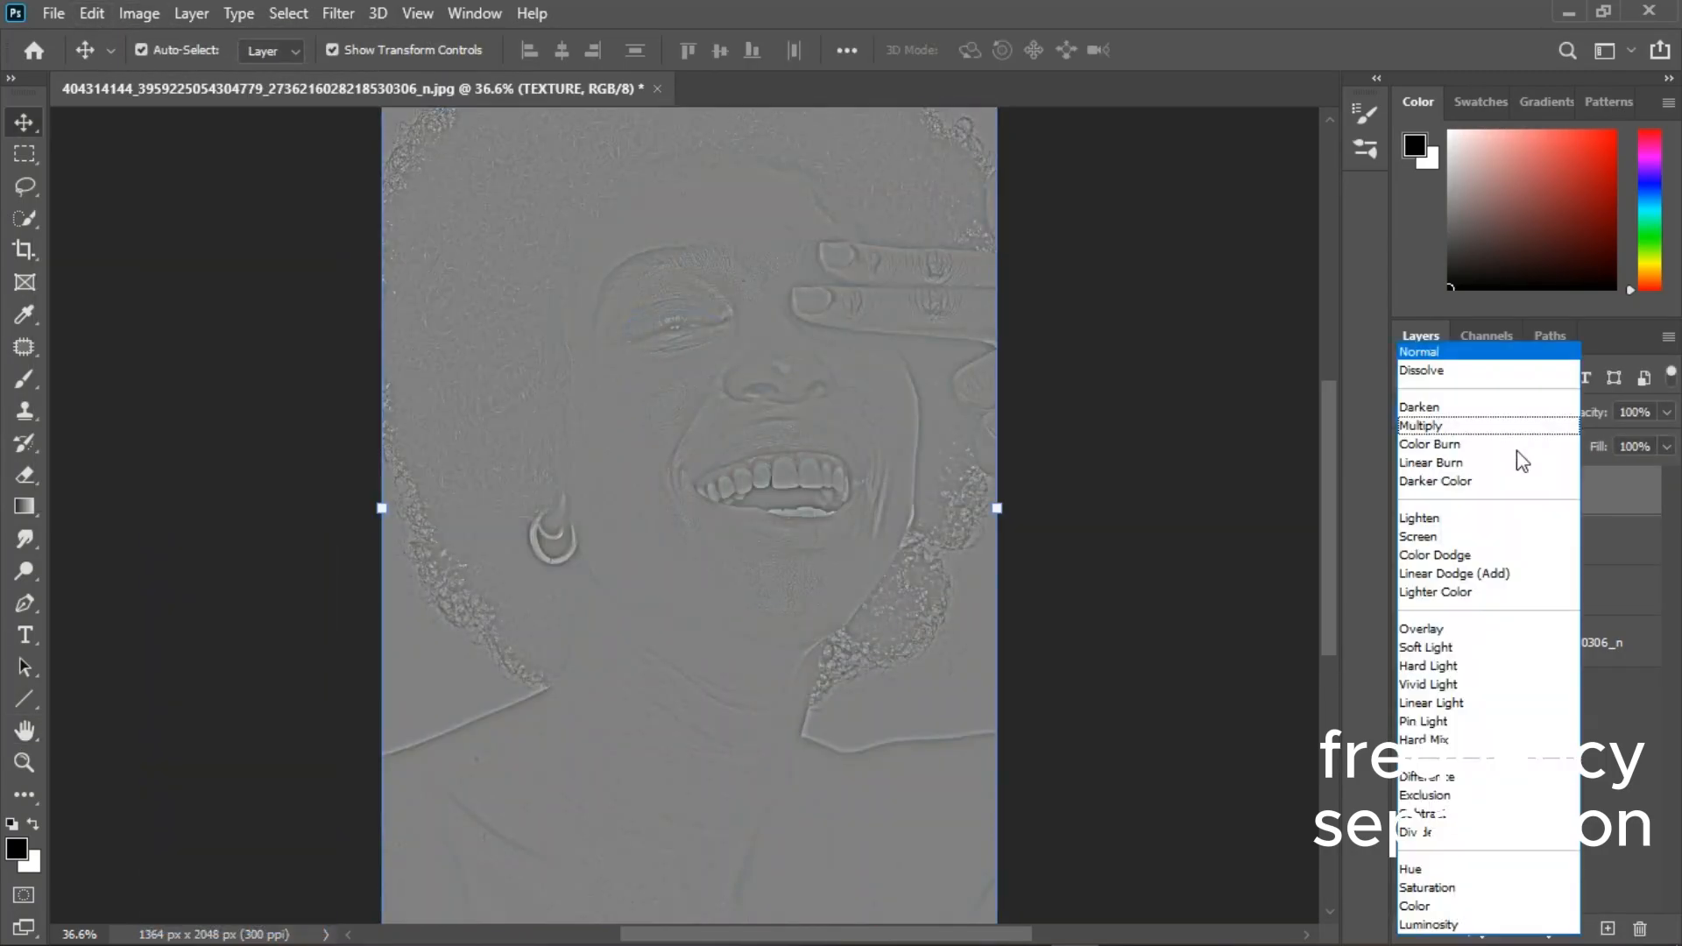
left_click(1431, 703)
On the COLOR layer, blend the skin tones of the face with the Mixer Brush at sizes between 60 and 100.
left_click(1499, 544)
right_click(24, 379)
left_click(114, 450)
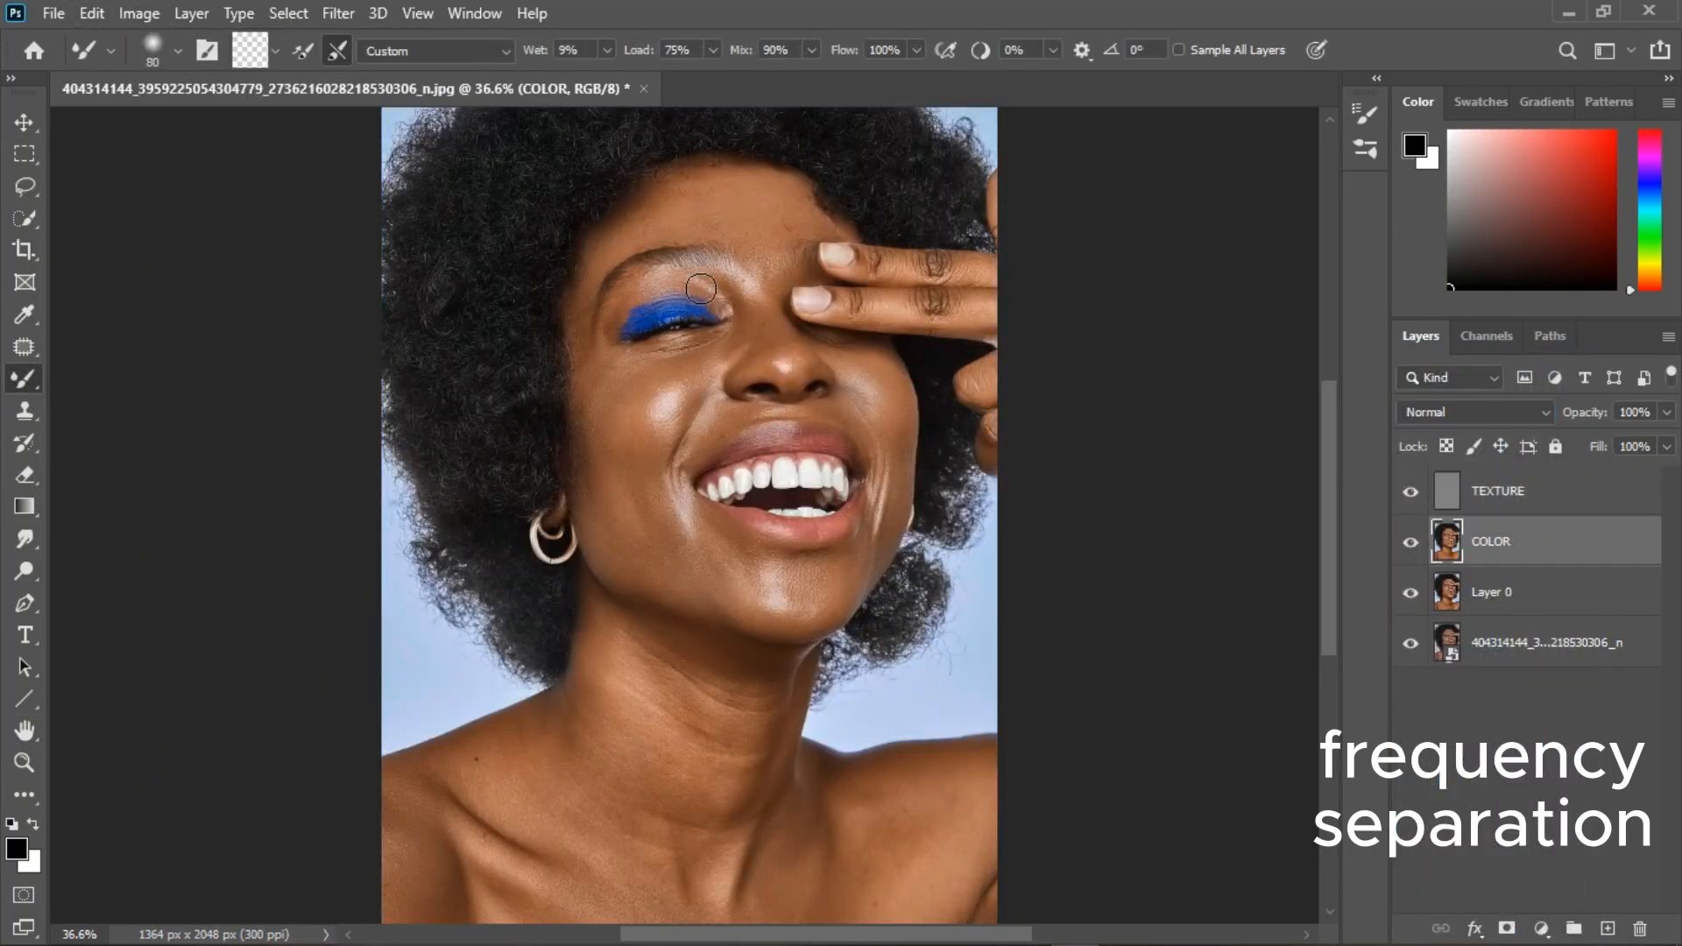
scroll(714, 205, "up", 6)
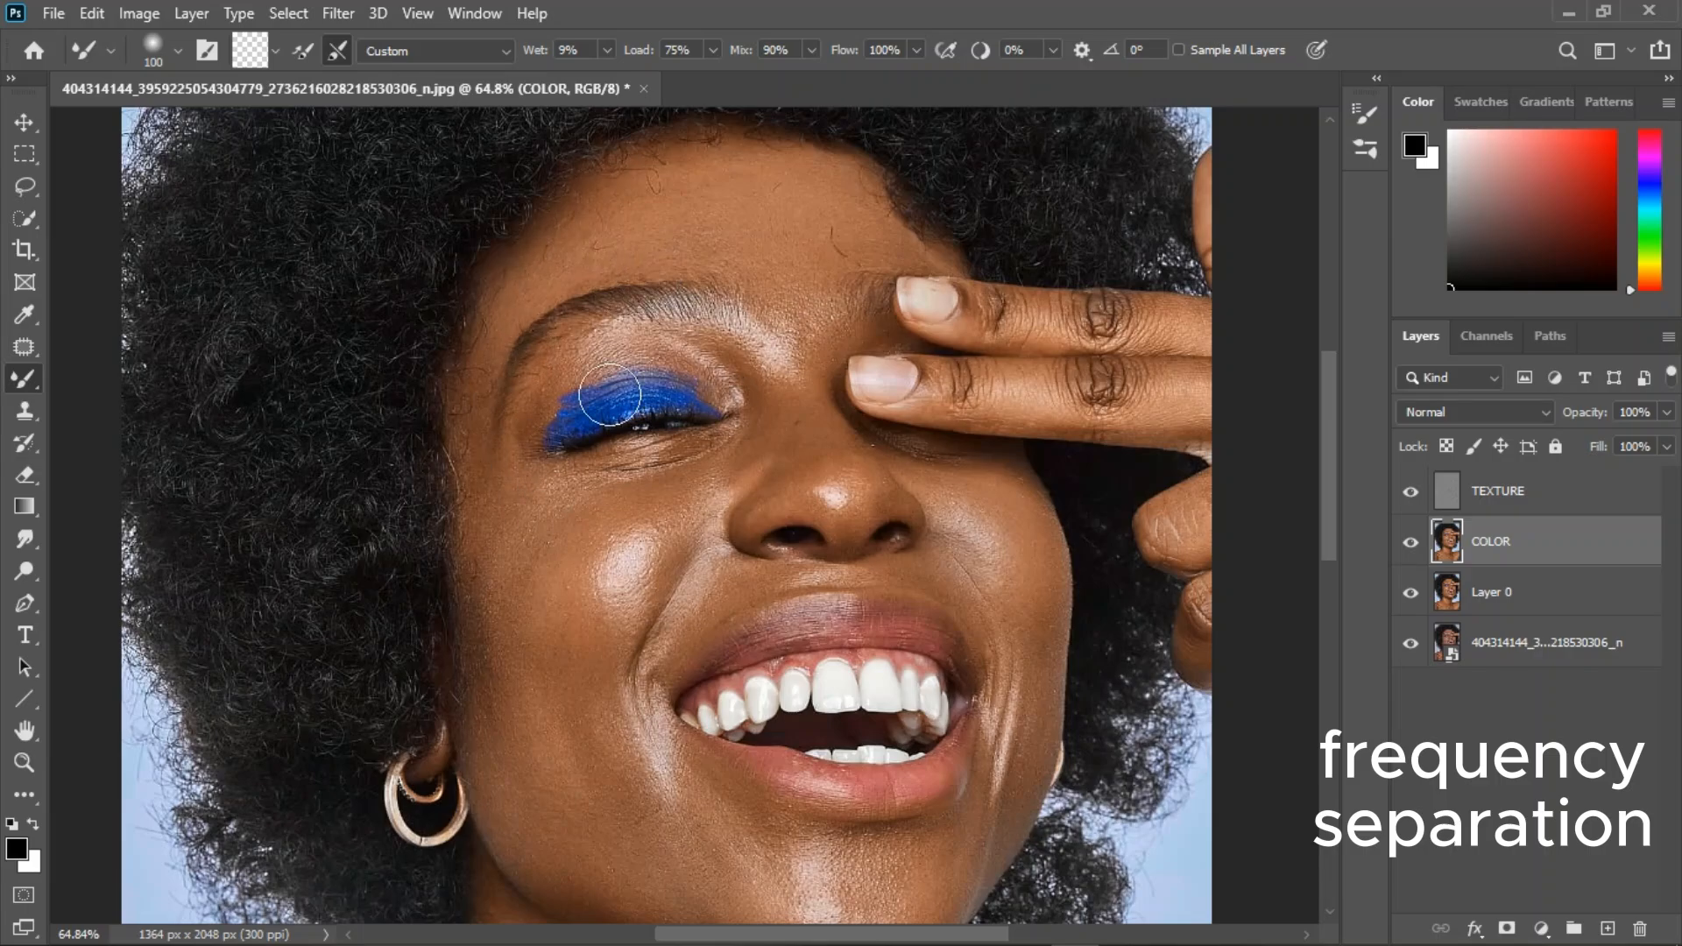
key("bracketleft")
key("bracketleft")
key("bracketleft")
key("bracketleft")
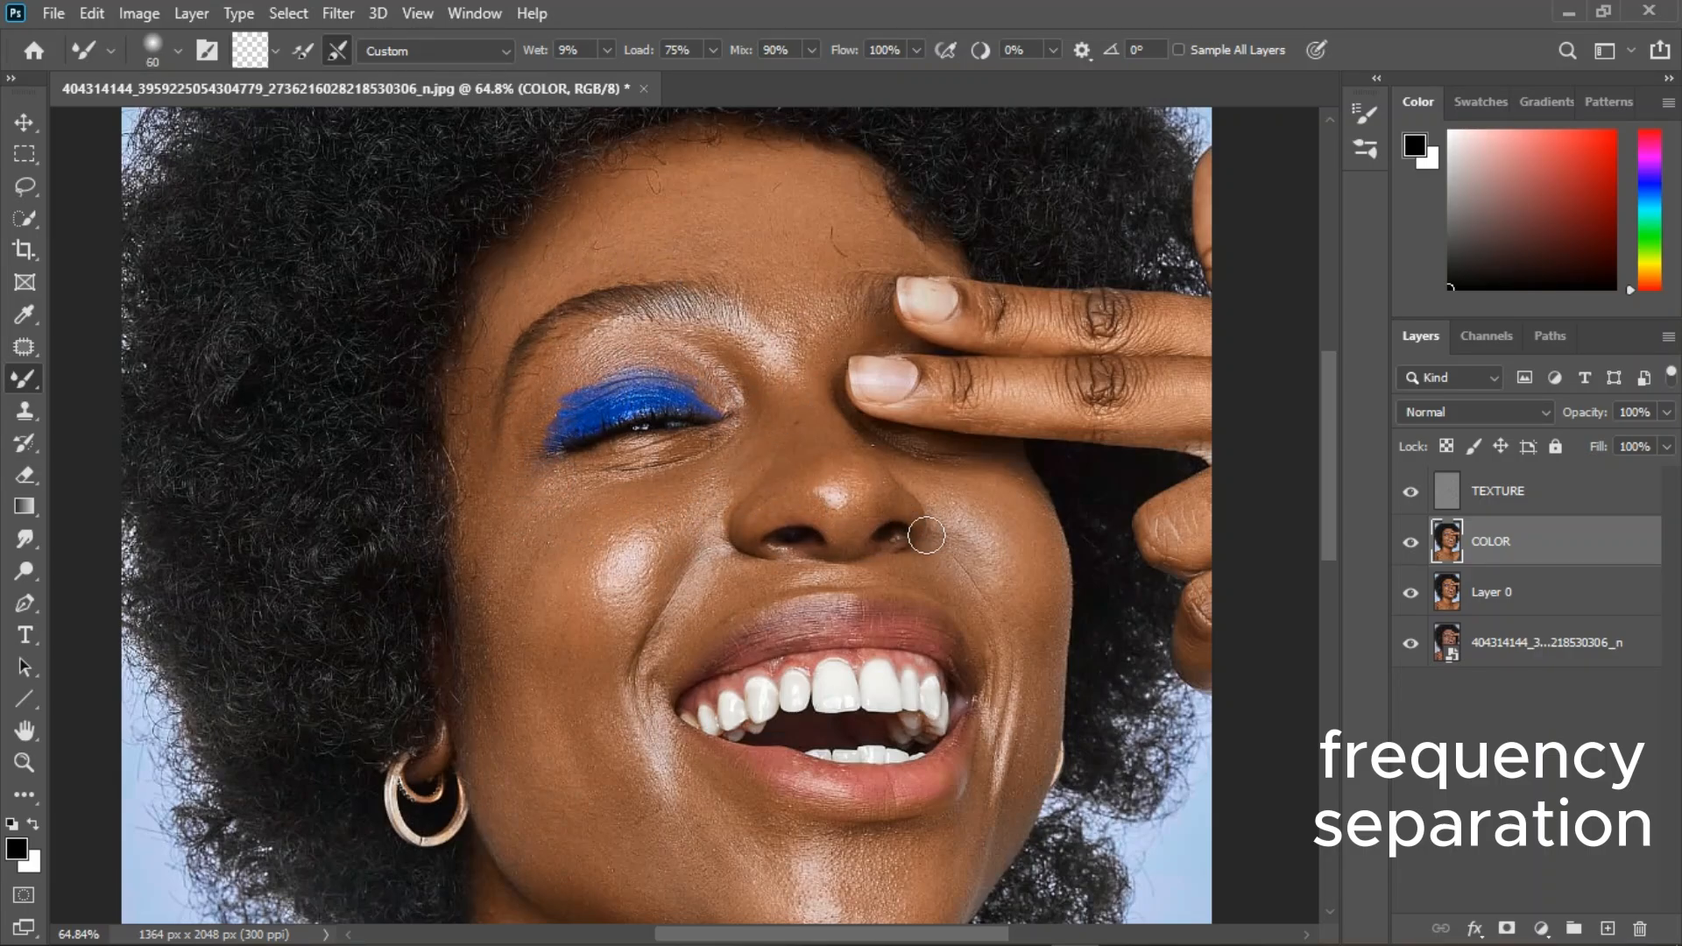
key("bracketright")
key("bracketright")
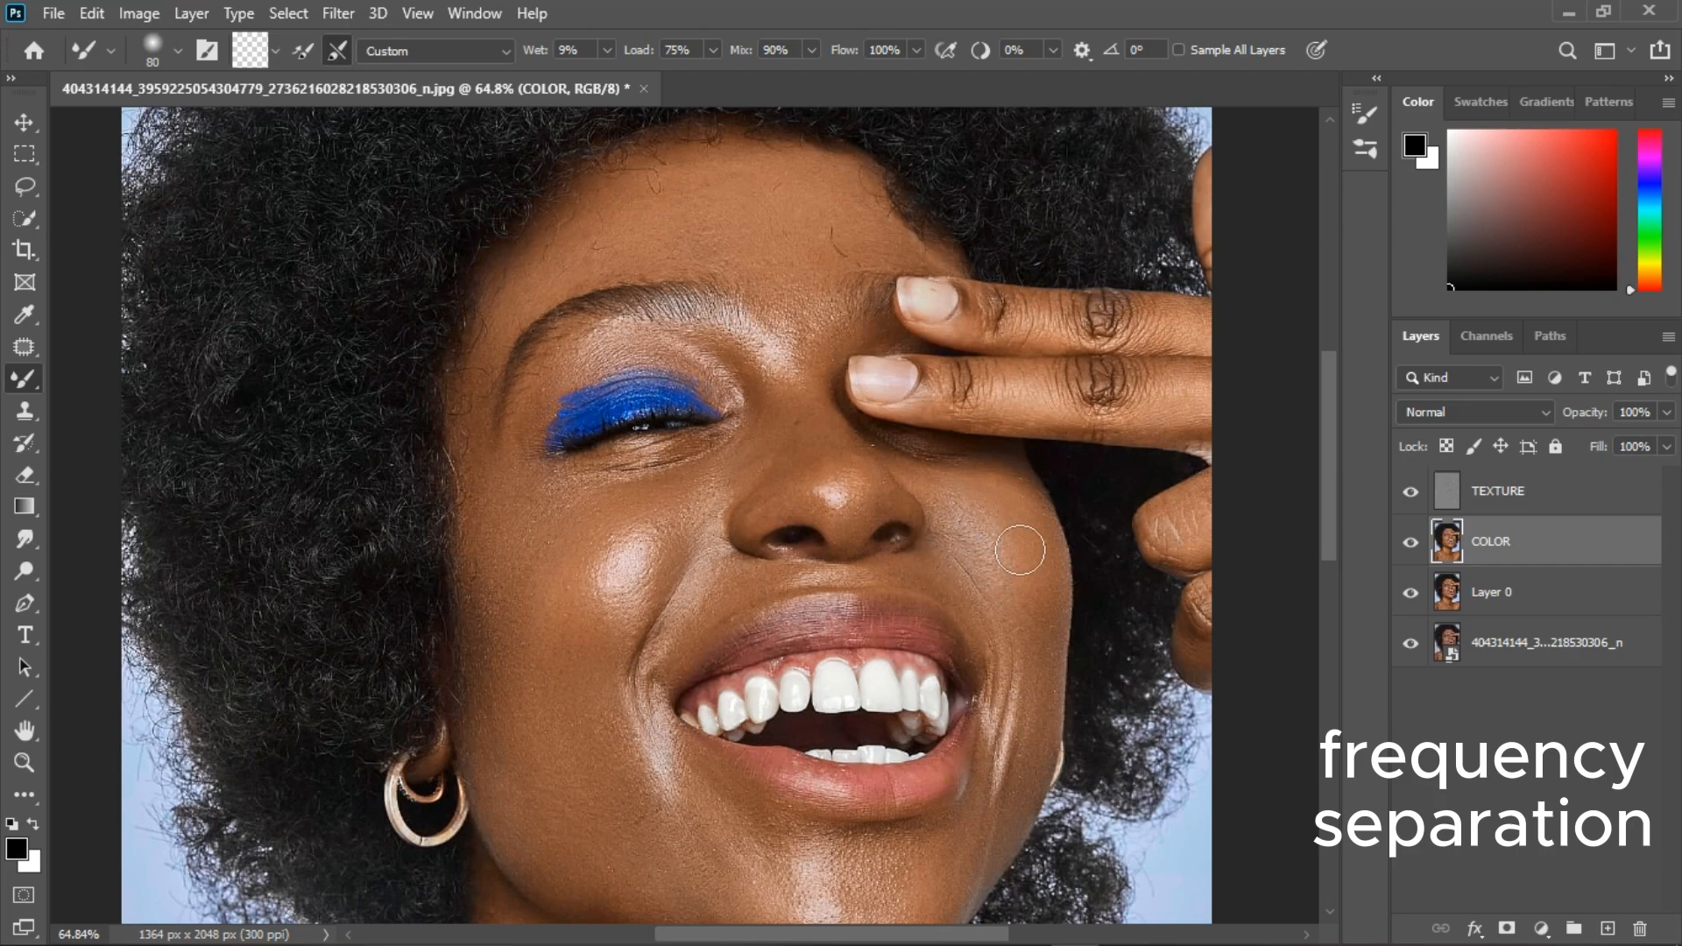
Blend the skin tones of the forehead, neck and chest on the COLOR layer with the Mixer Brush at size 125.
scroll(469, 454, "down", 2)
key("bracketright")
key("bracketright")
key("bracketright")
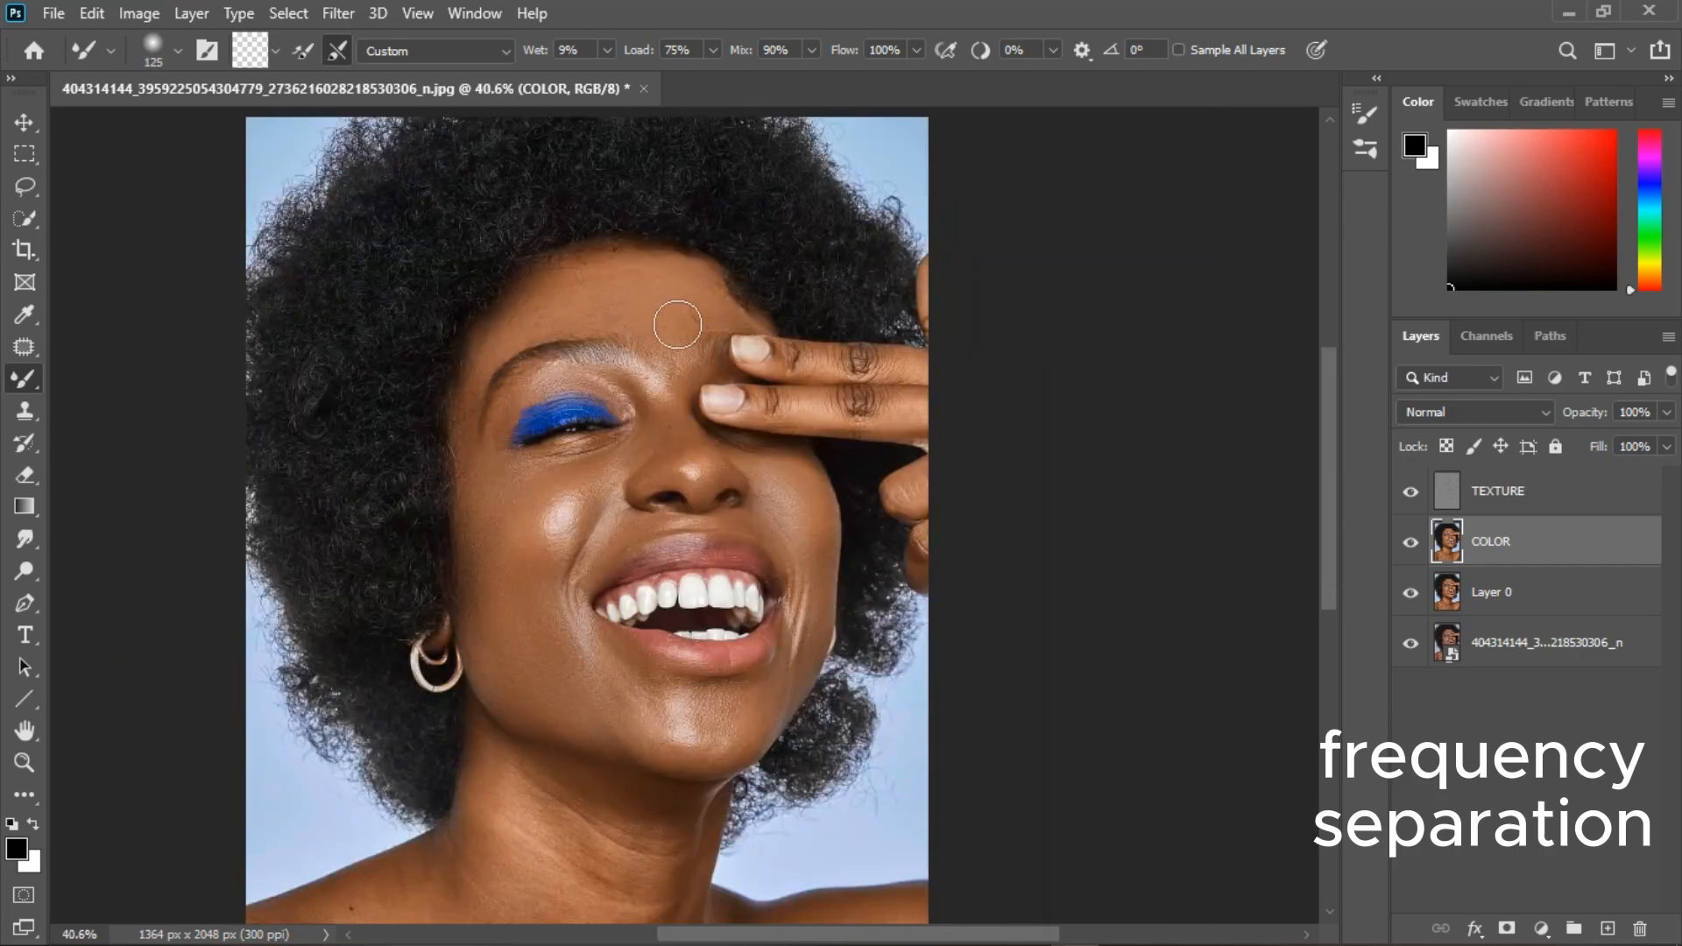
scroll(533, 901, "down", 1)
scroll(613, 886, "up", 1)
scroll(601, 833, "down", 1)
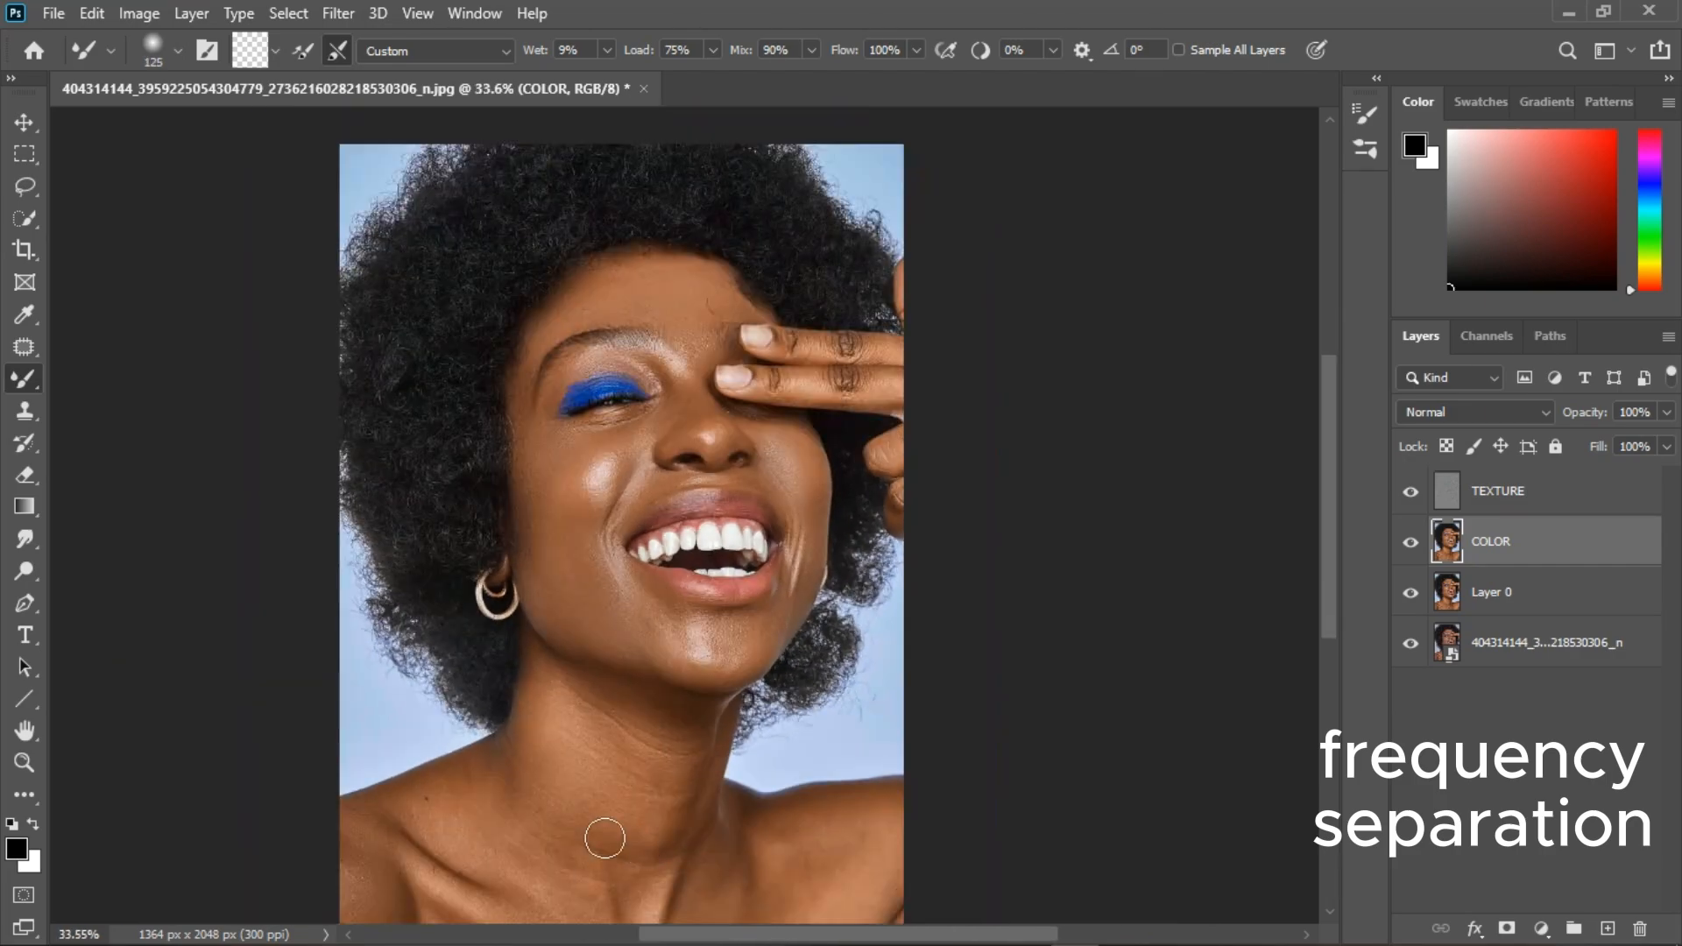
scroll(544, 872, "down", 1)
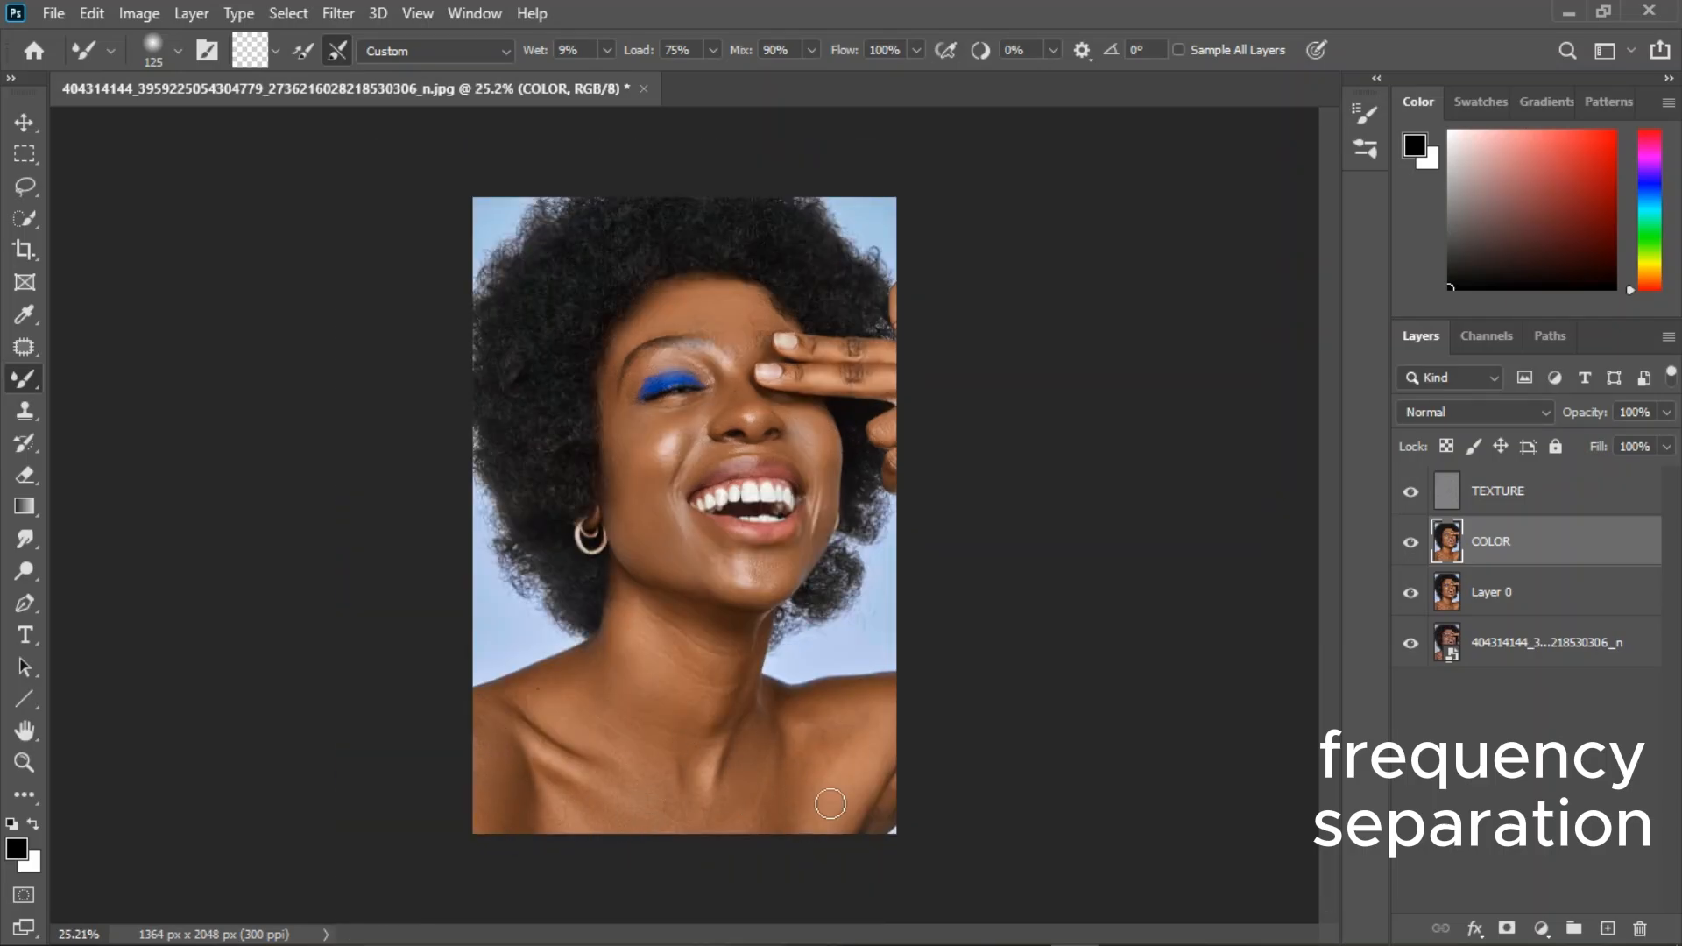
scroll(824, 810, "up", 1)
scroll(799, 916, "down", 1)
scroll(705, 781, "up", 1)
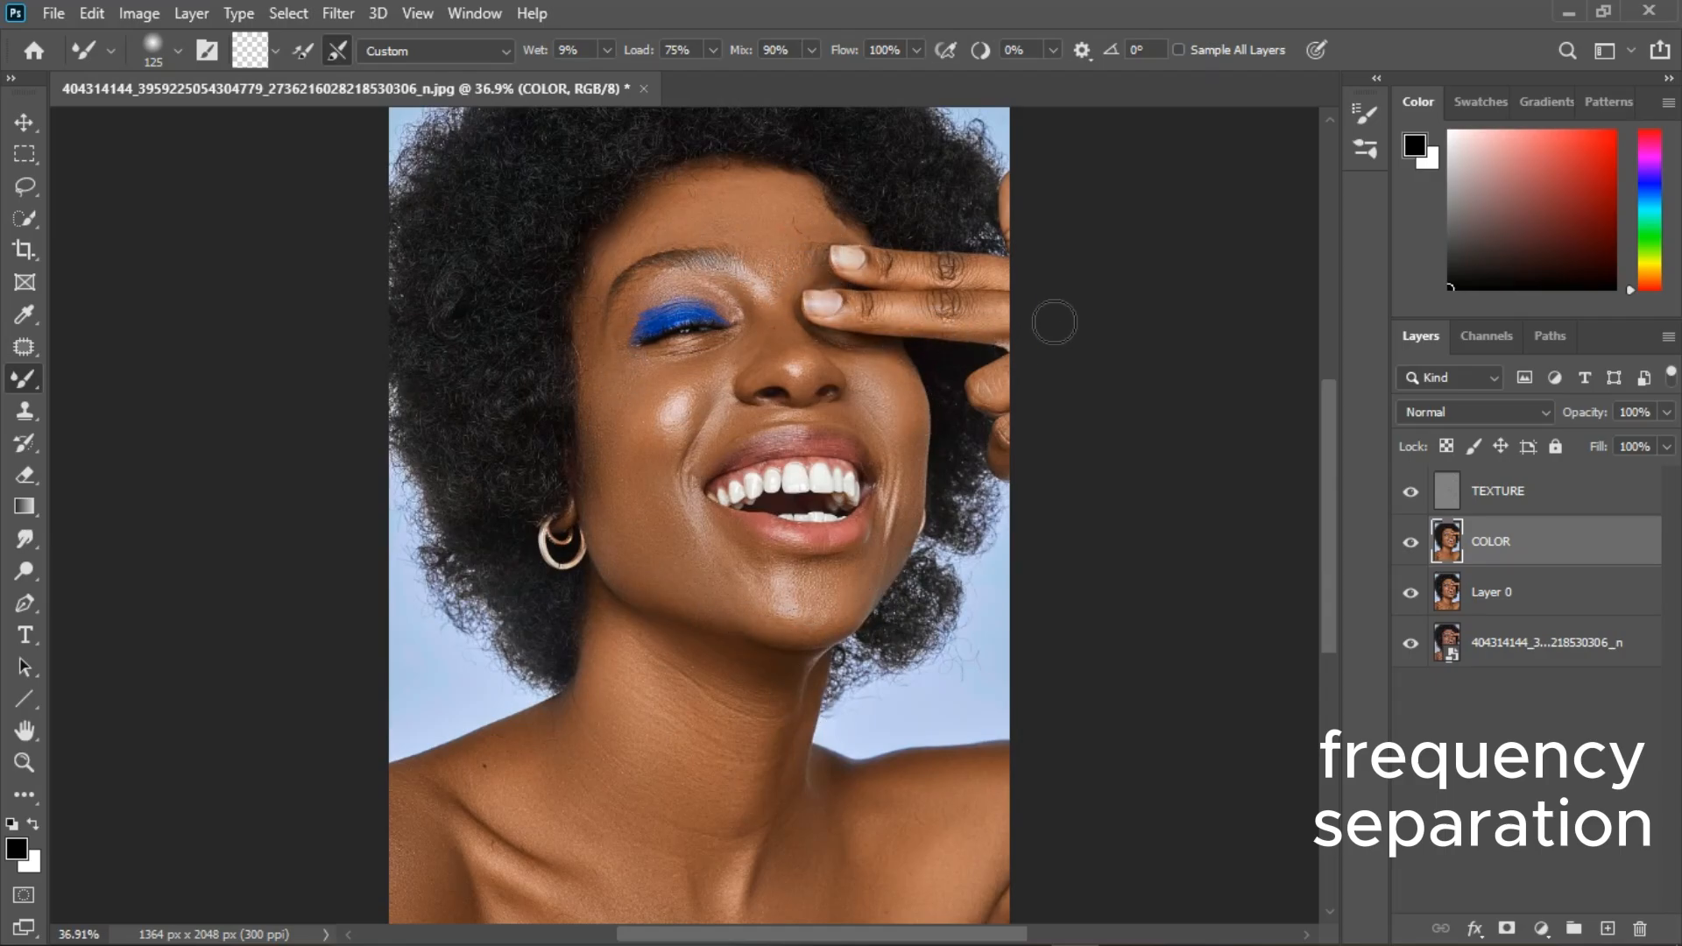
On the TEXTURE layer, clone clean skin over the stray hairs on the forehead with the Clone Stamp at size 50.
left_click(1498, 492)
key("s")
scroll(646, 458, "up", 4)
left_click(750, 297, "alt")
left_click(847, 342)
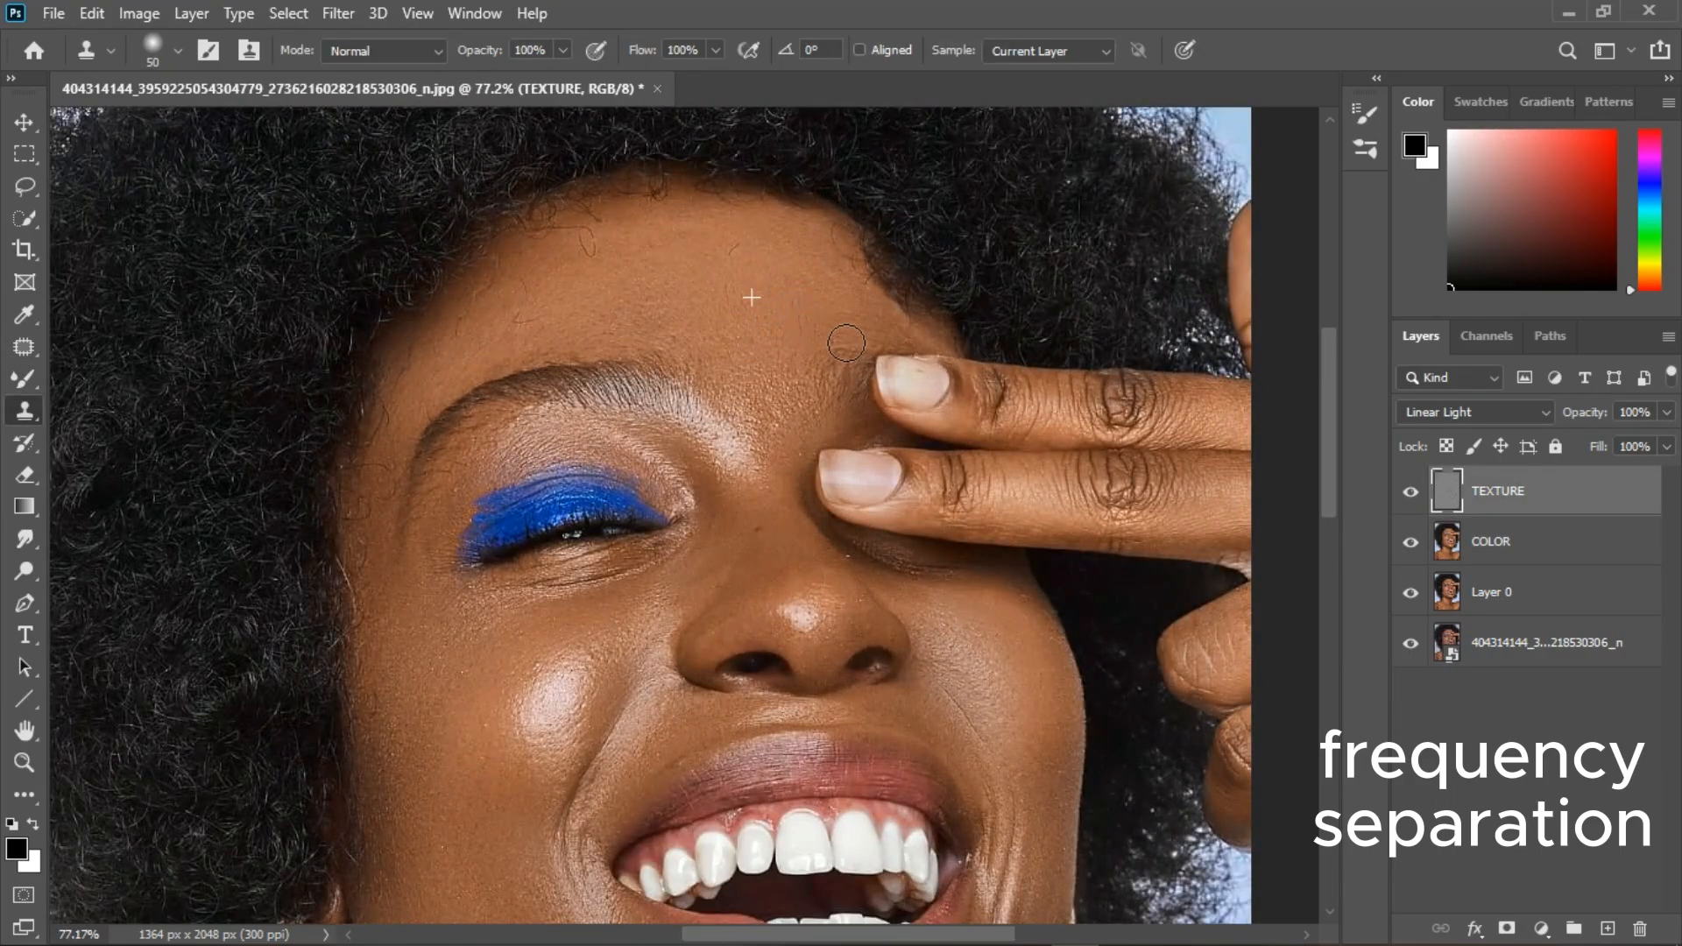
left_click(739, 282, "alt")
left_click(585, 254)
Clone clean skin texture along the hairline, temple and side of the face on the TEXTURE layer.
left_click(385, 661, "alt")
left_click(398, 638)
left_click(524, 453, "alt")
left_click(430, 537)
left_click(465, 347, "alt")
left_click(397, 435)
scroll(753, 455, "down", 4)
scroll(761, 523, "up", 2)
left_click(778, 396, "alt")
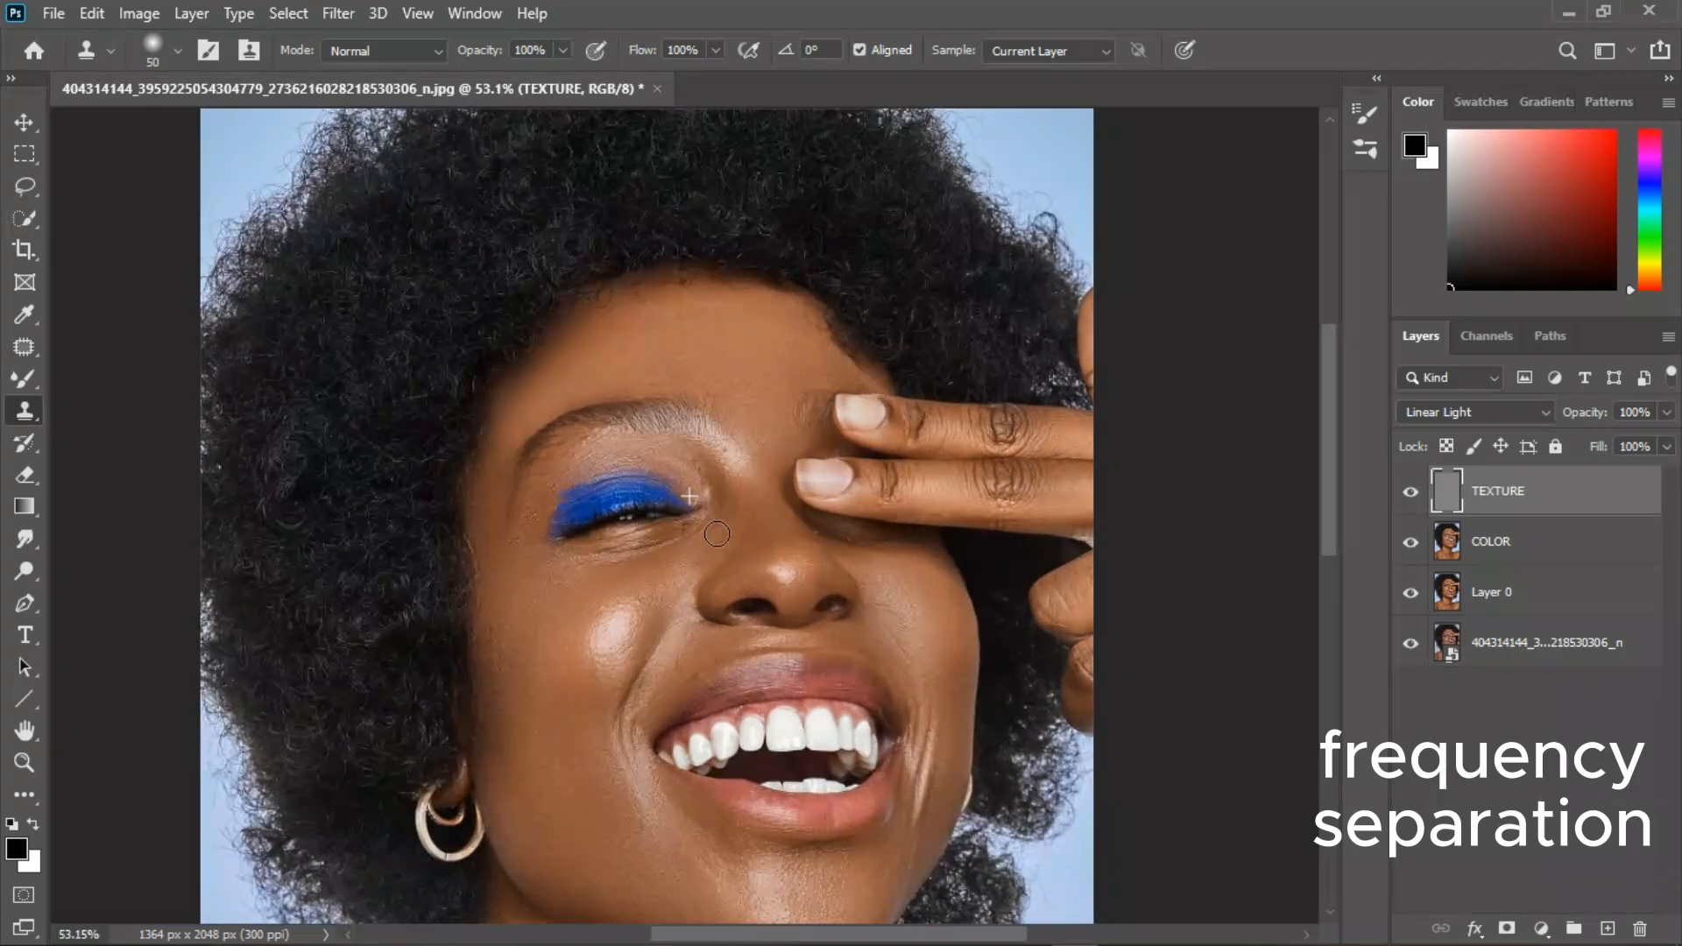
Clean up the skin texture on the neck, shoulder, chest and lower cheek with the Clone Stamp on the TEXTURE layer.
scroll(701, 727, "up", 3)
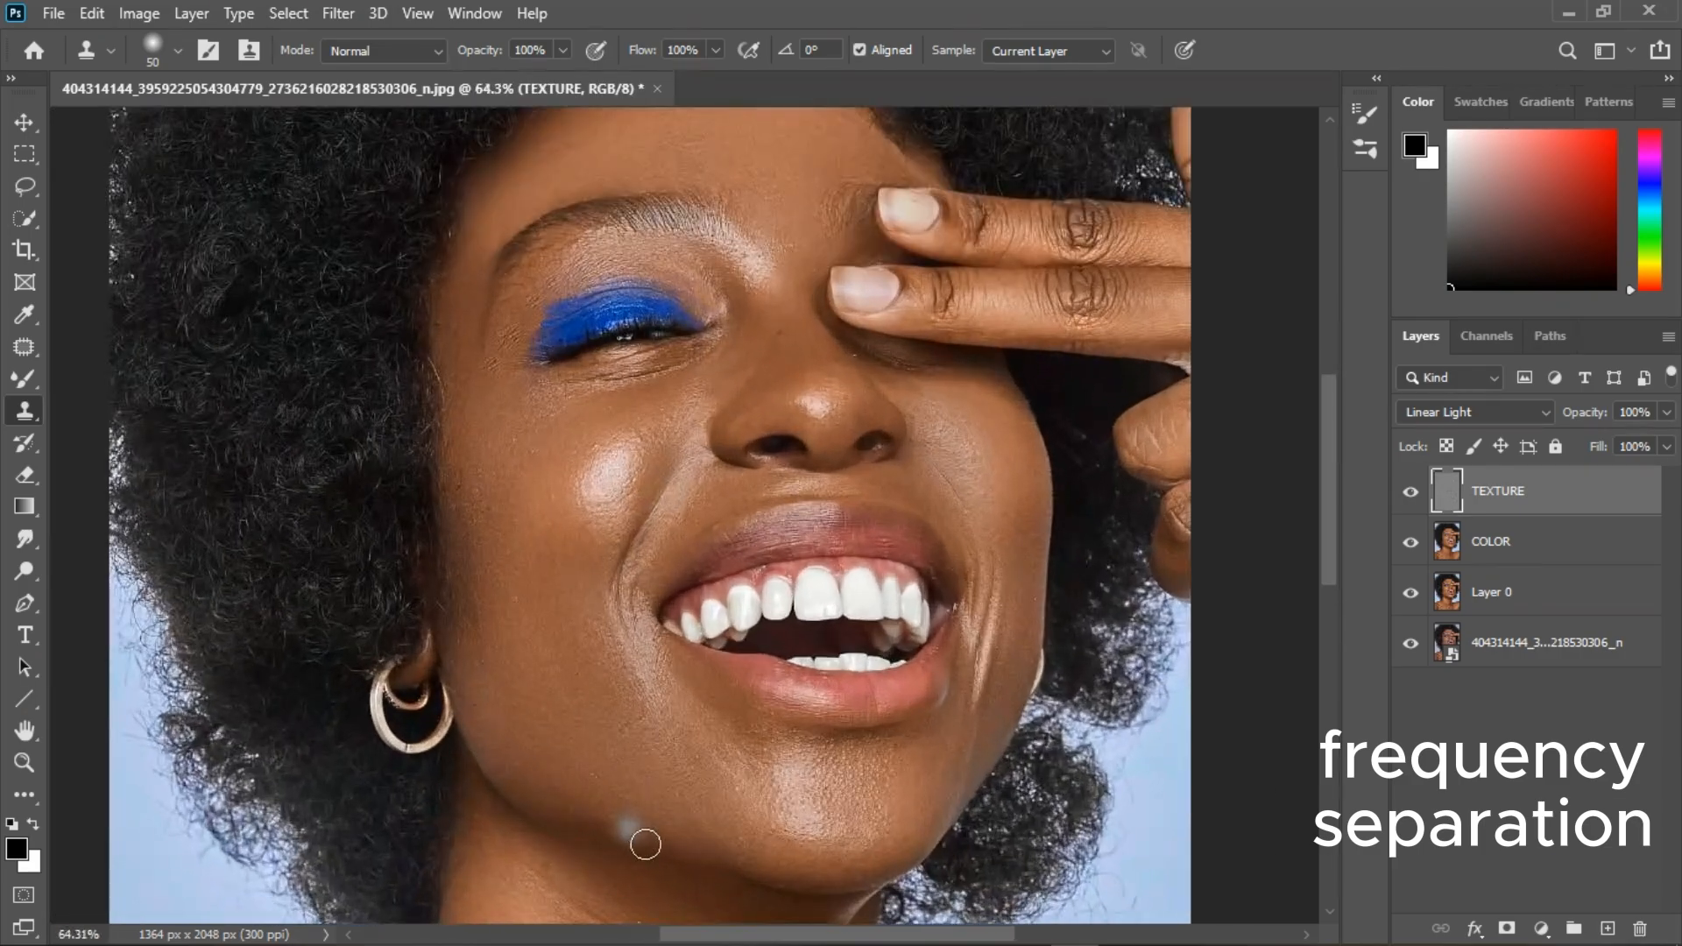
scroll(601, 721, "down", 3)
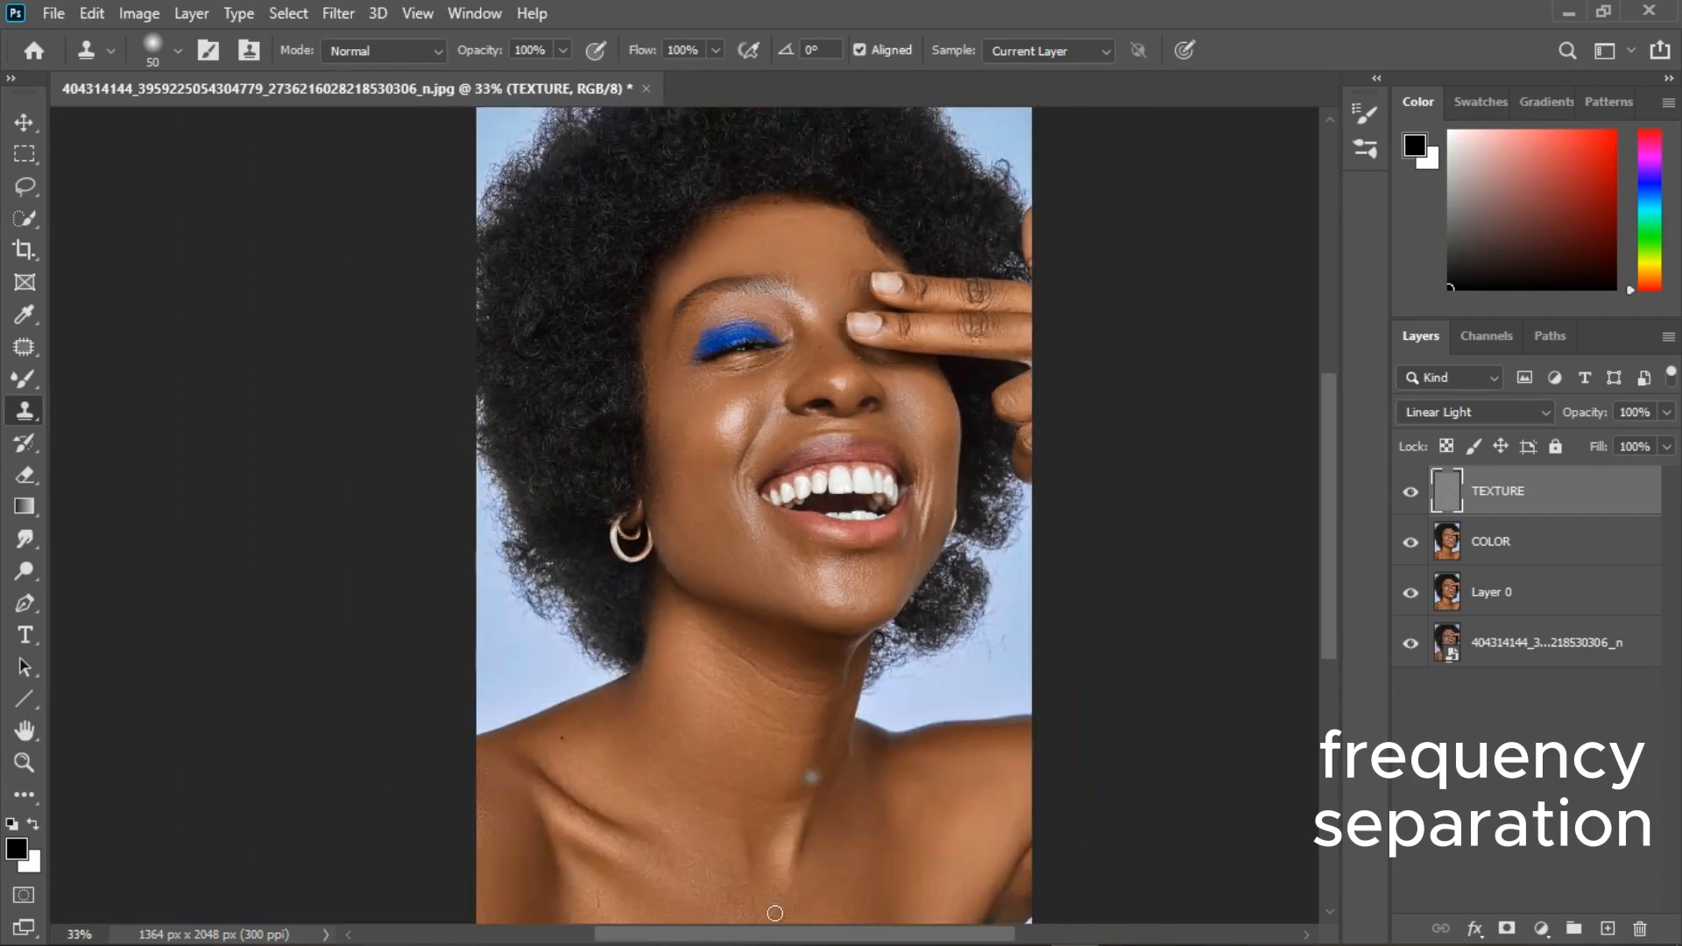
scroll(561, 890, "up", 2)
left_click(481, 731)
scroll(618, 674, "down", 2)
left_click(735, 866, "alt")
left_click(749, 849)
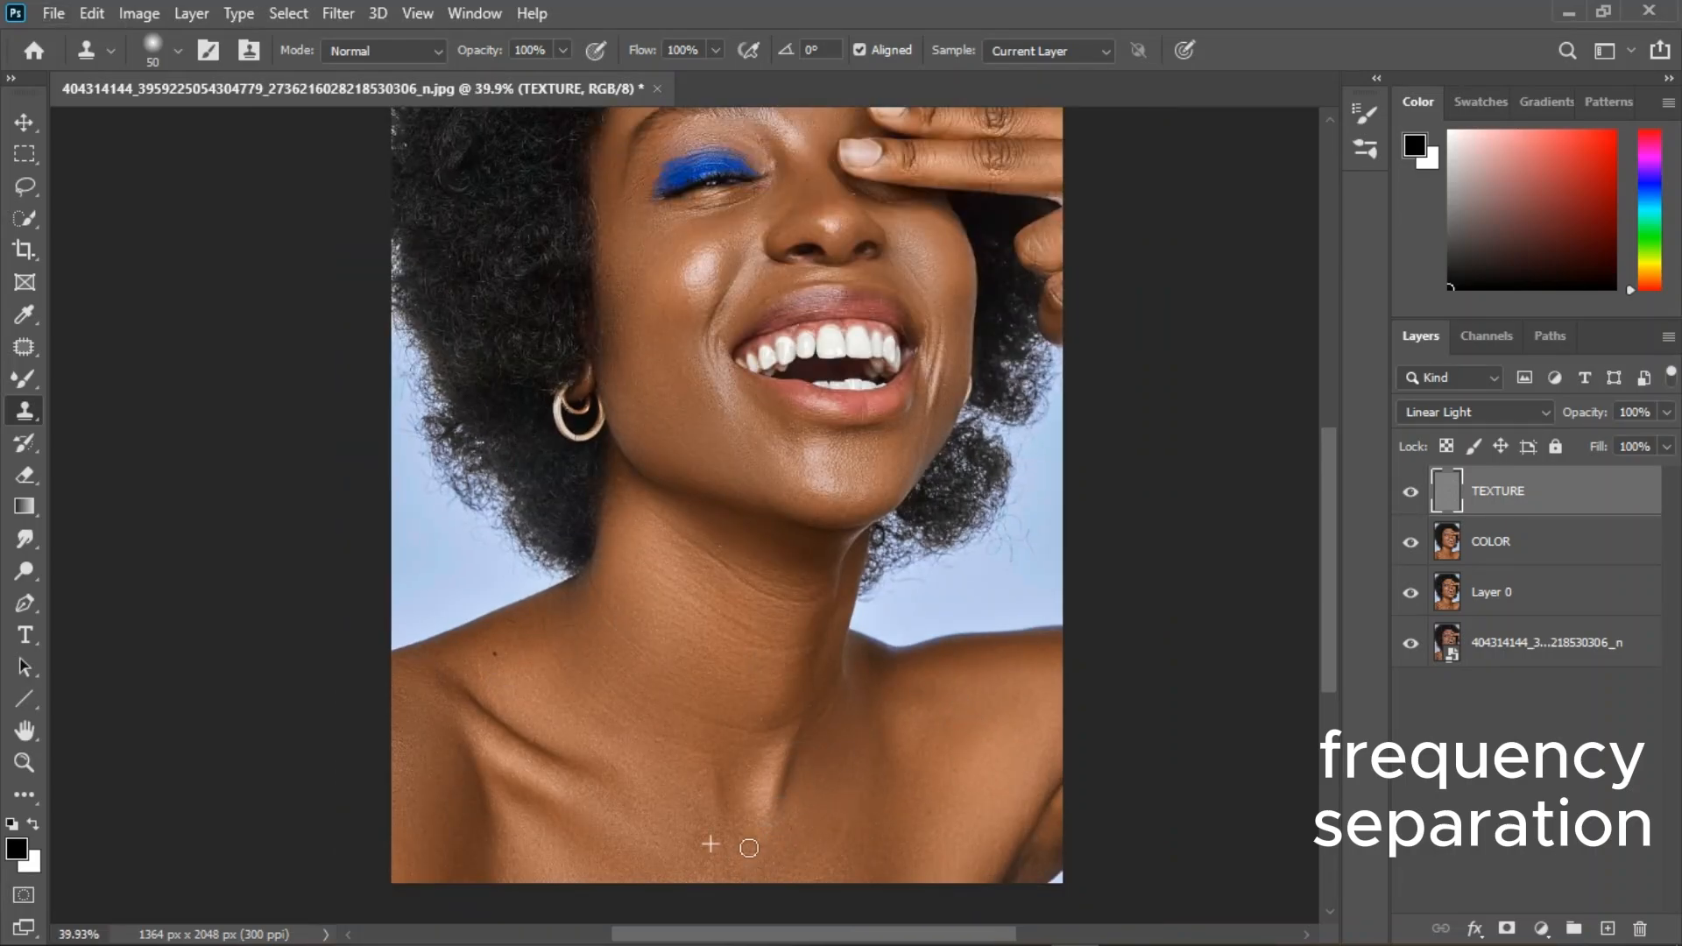
scroll(756, 671, "down", 1)
scroll(704, 355, "up", 1)
scroll(705, 355, "up", 3)
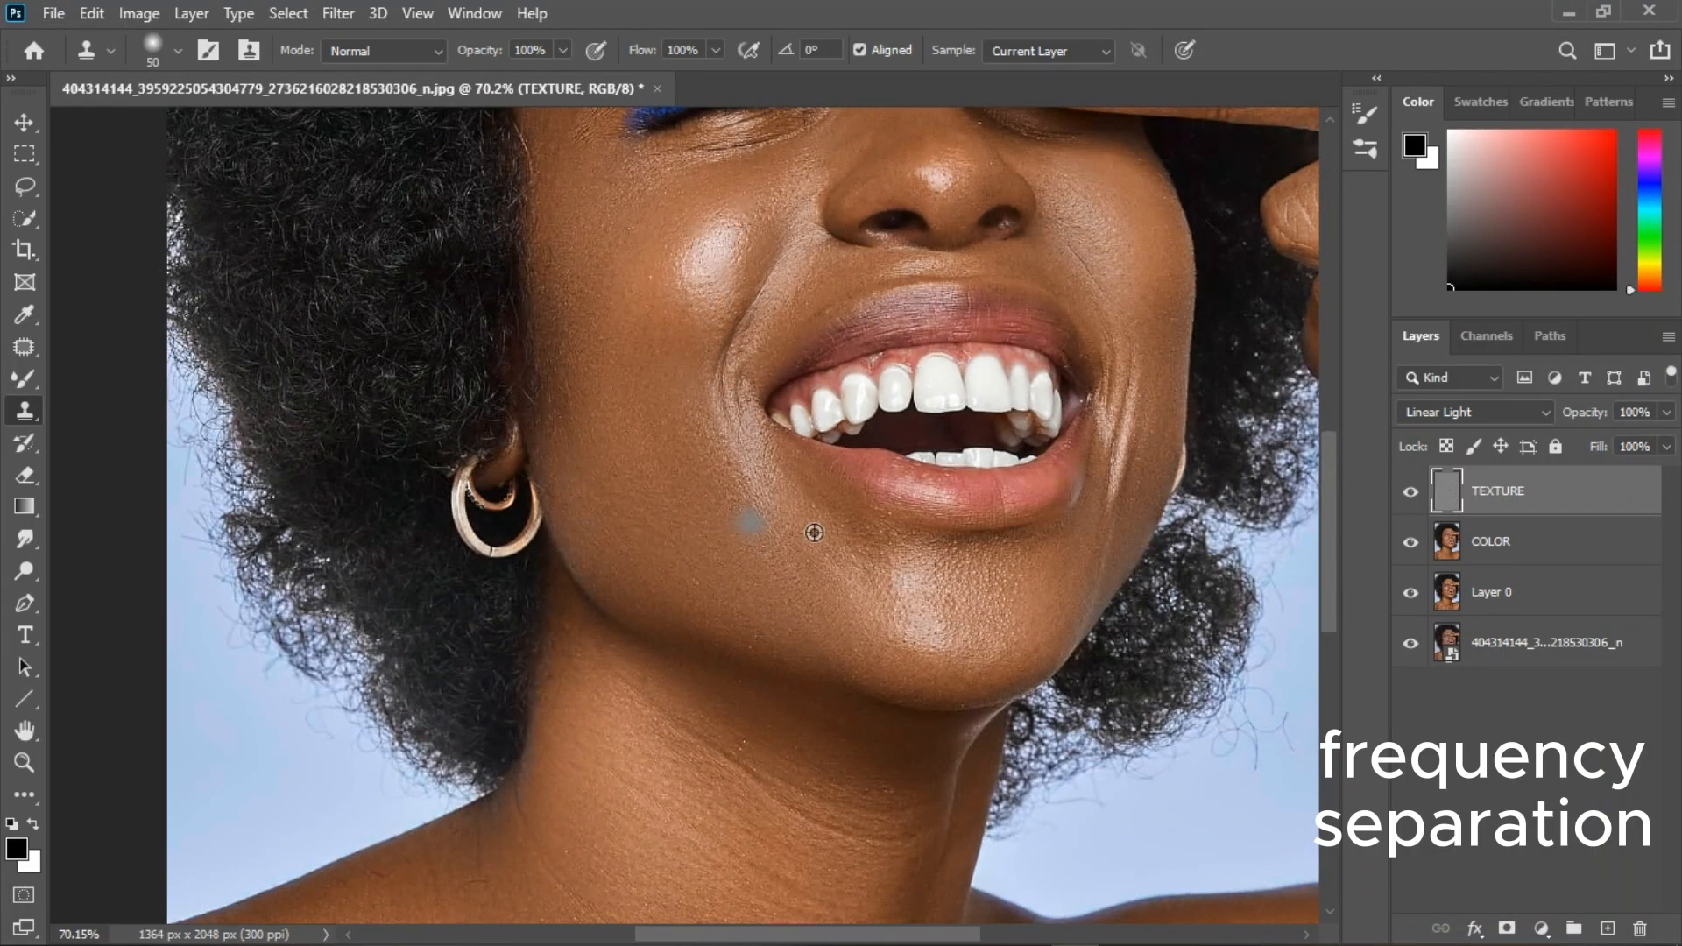
scroll(855, 601, "down", 3)
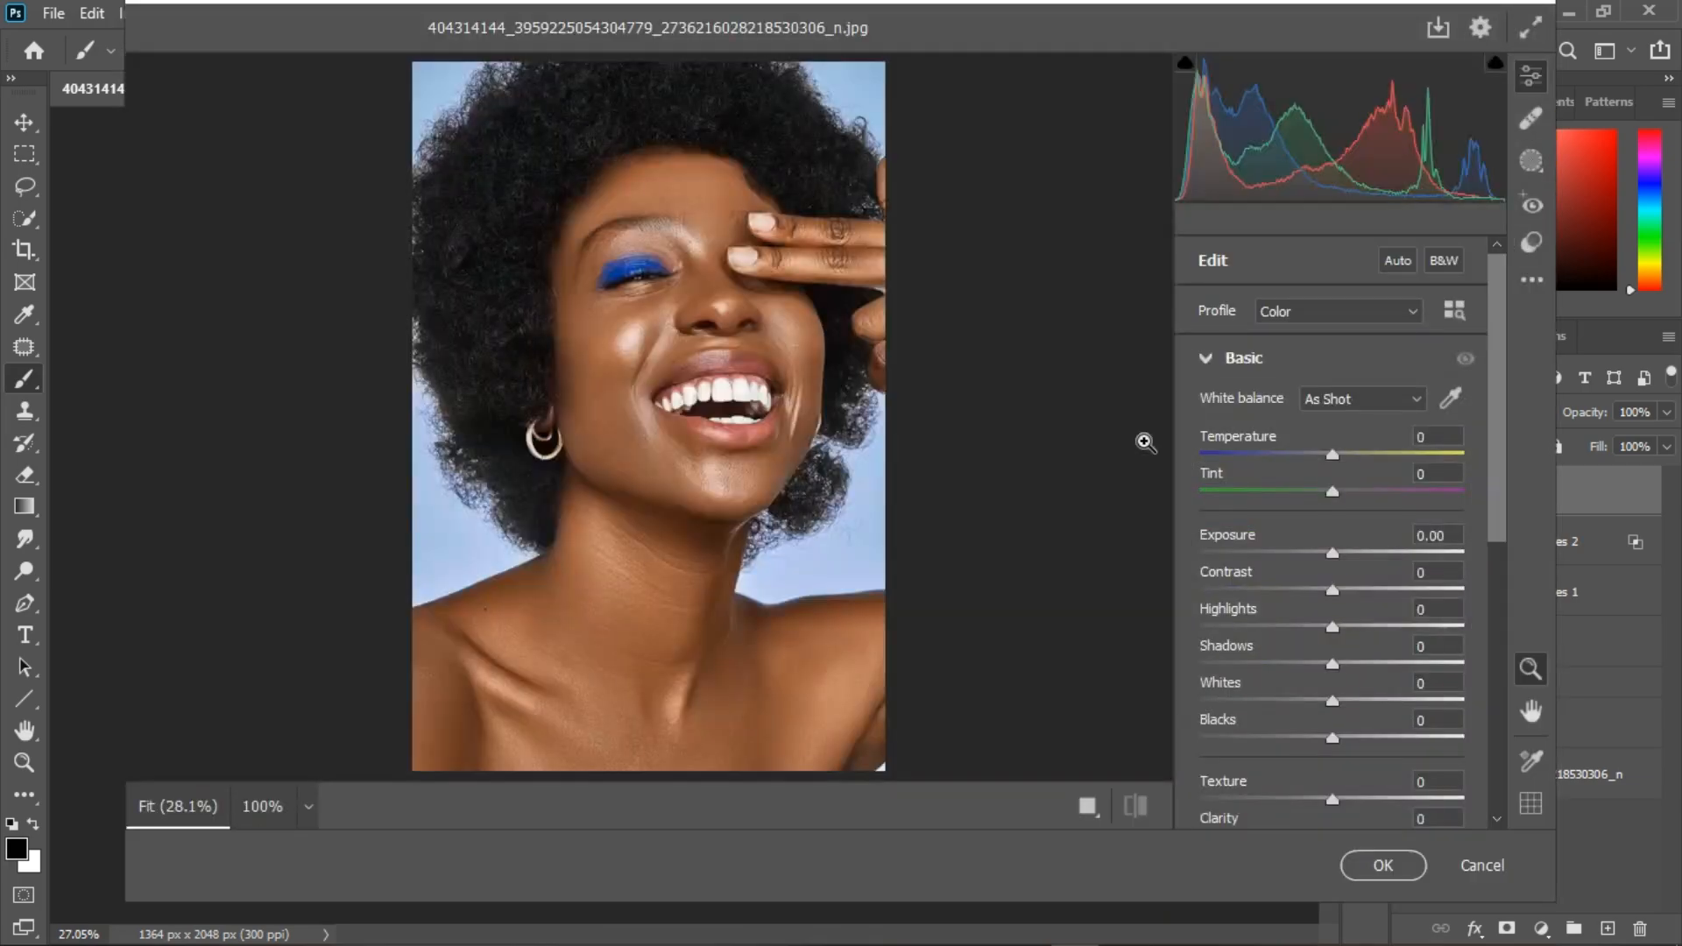
In the Camera Raw filter, sample the teeth as the white balance reference, giving Temperature -2 and Tint +4.
left_click(1451, 398)
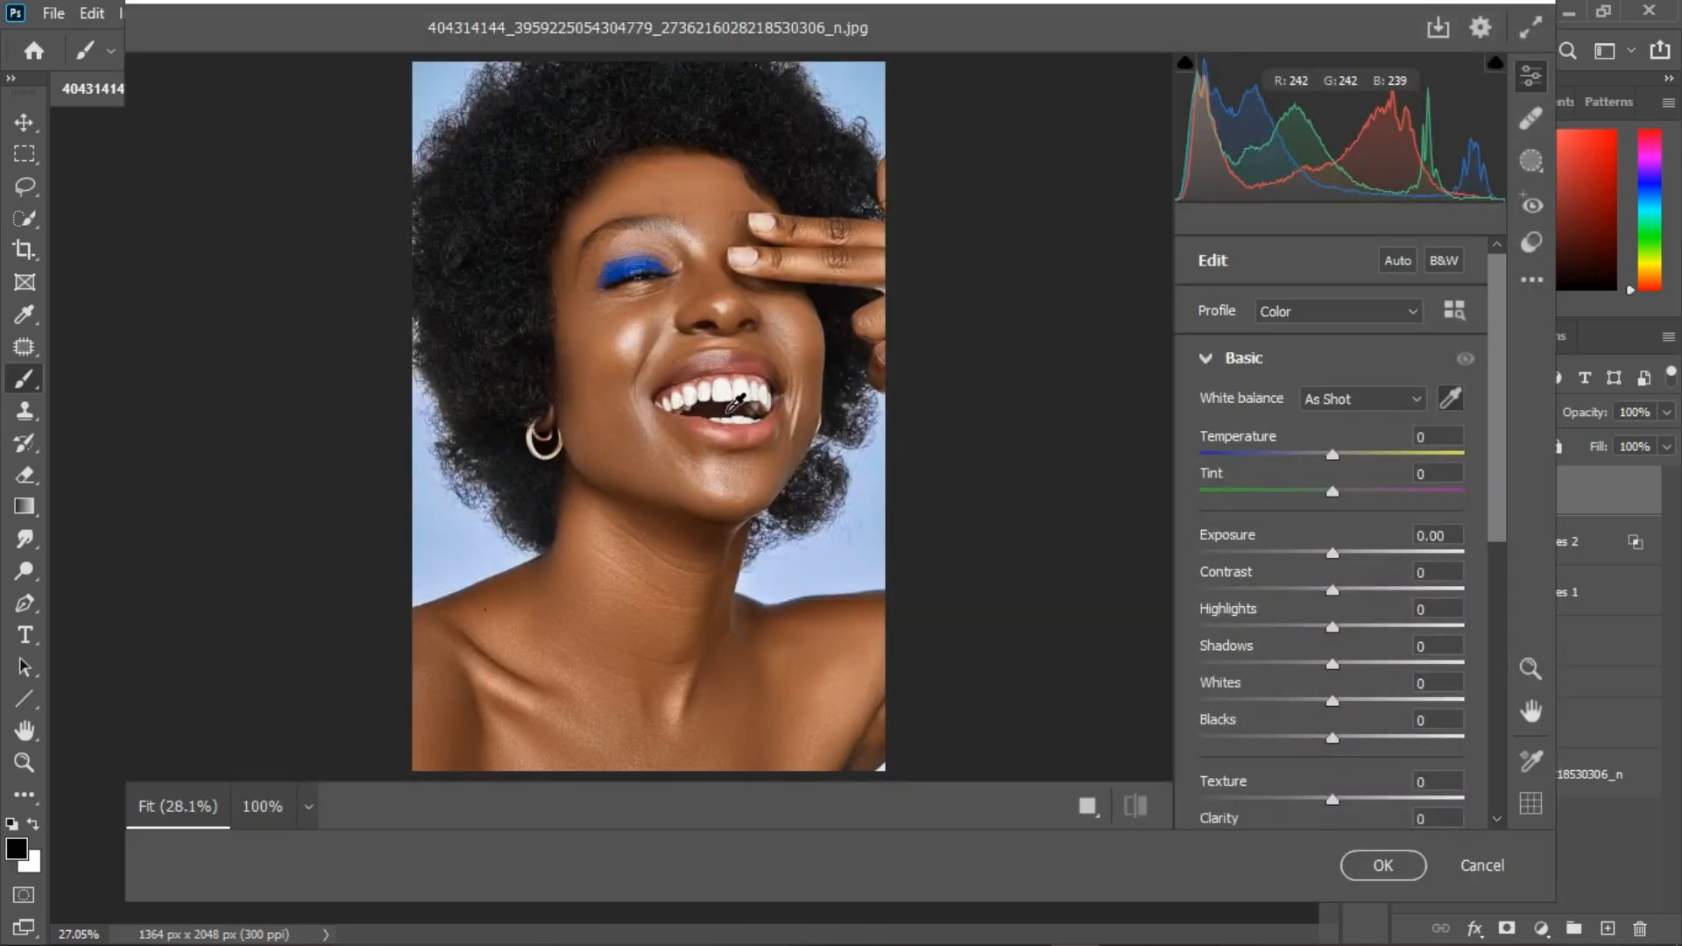
left_click(731, 409)
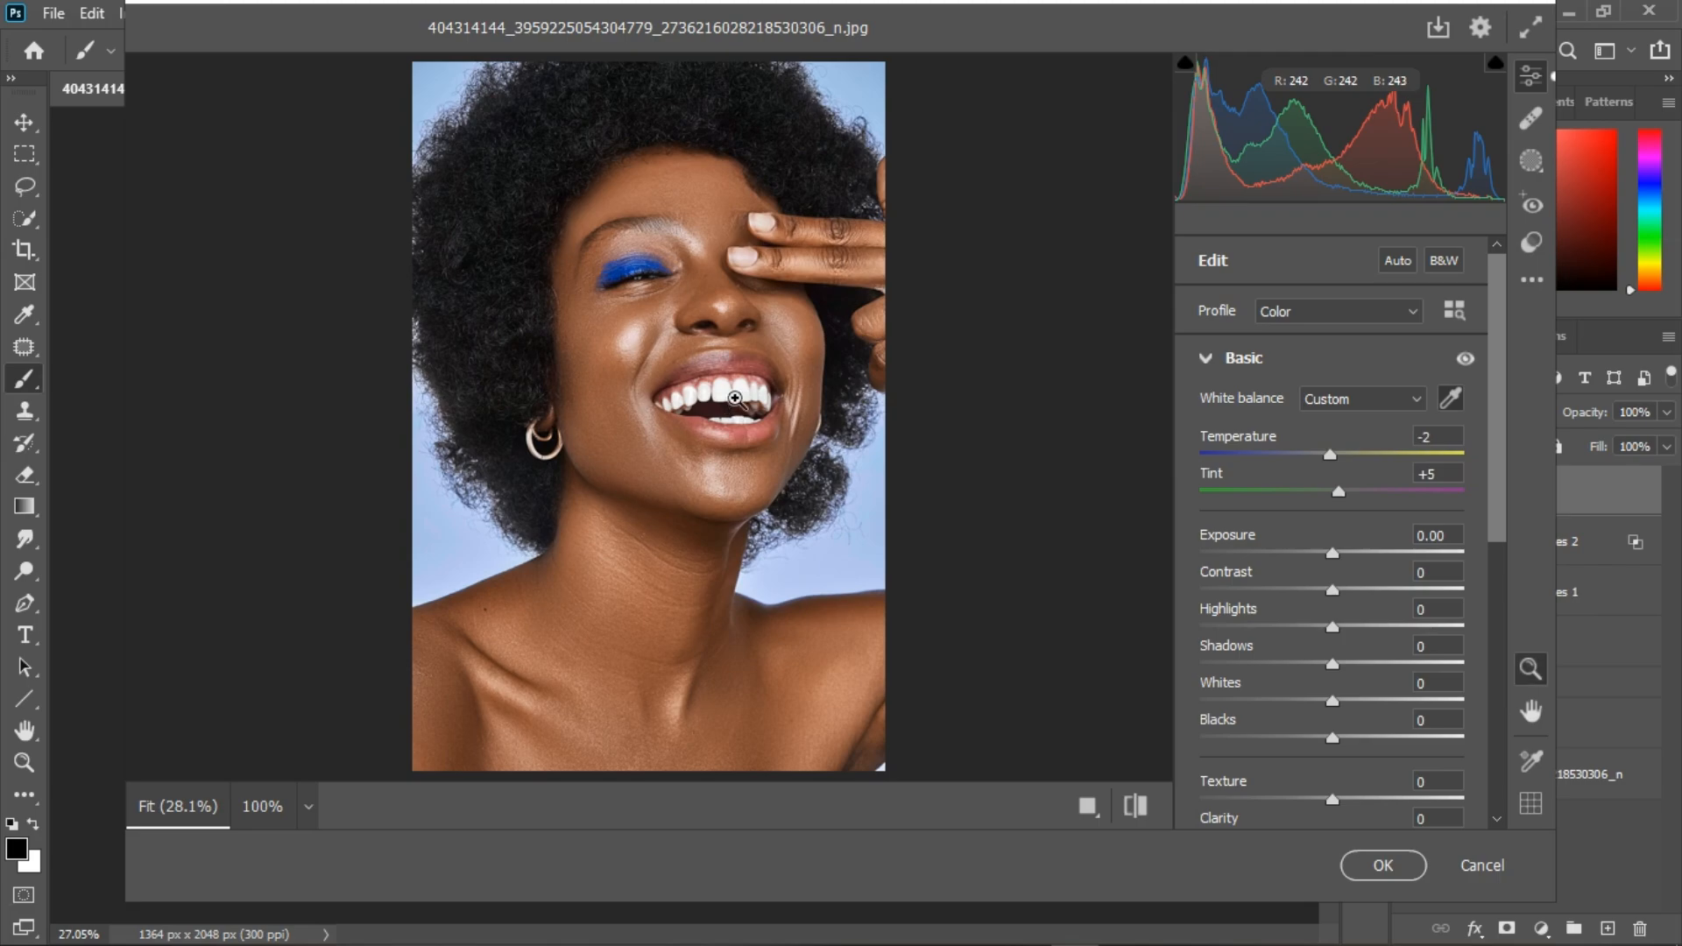
key("ctrl+z")
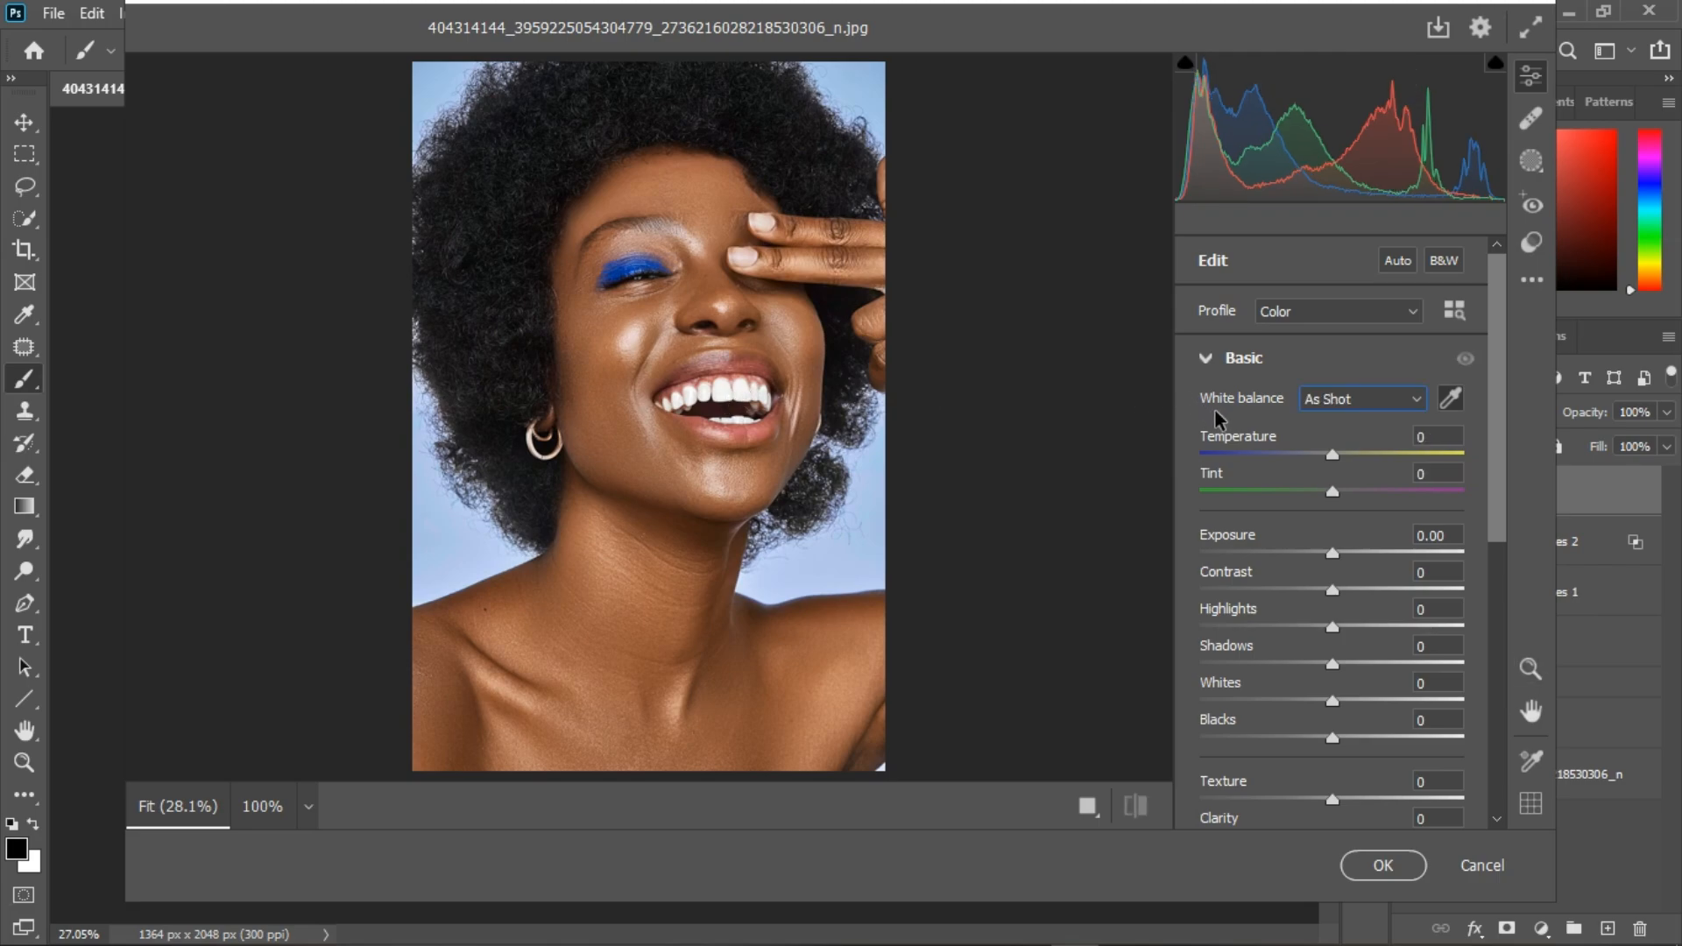
left_click(730, 408)
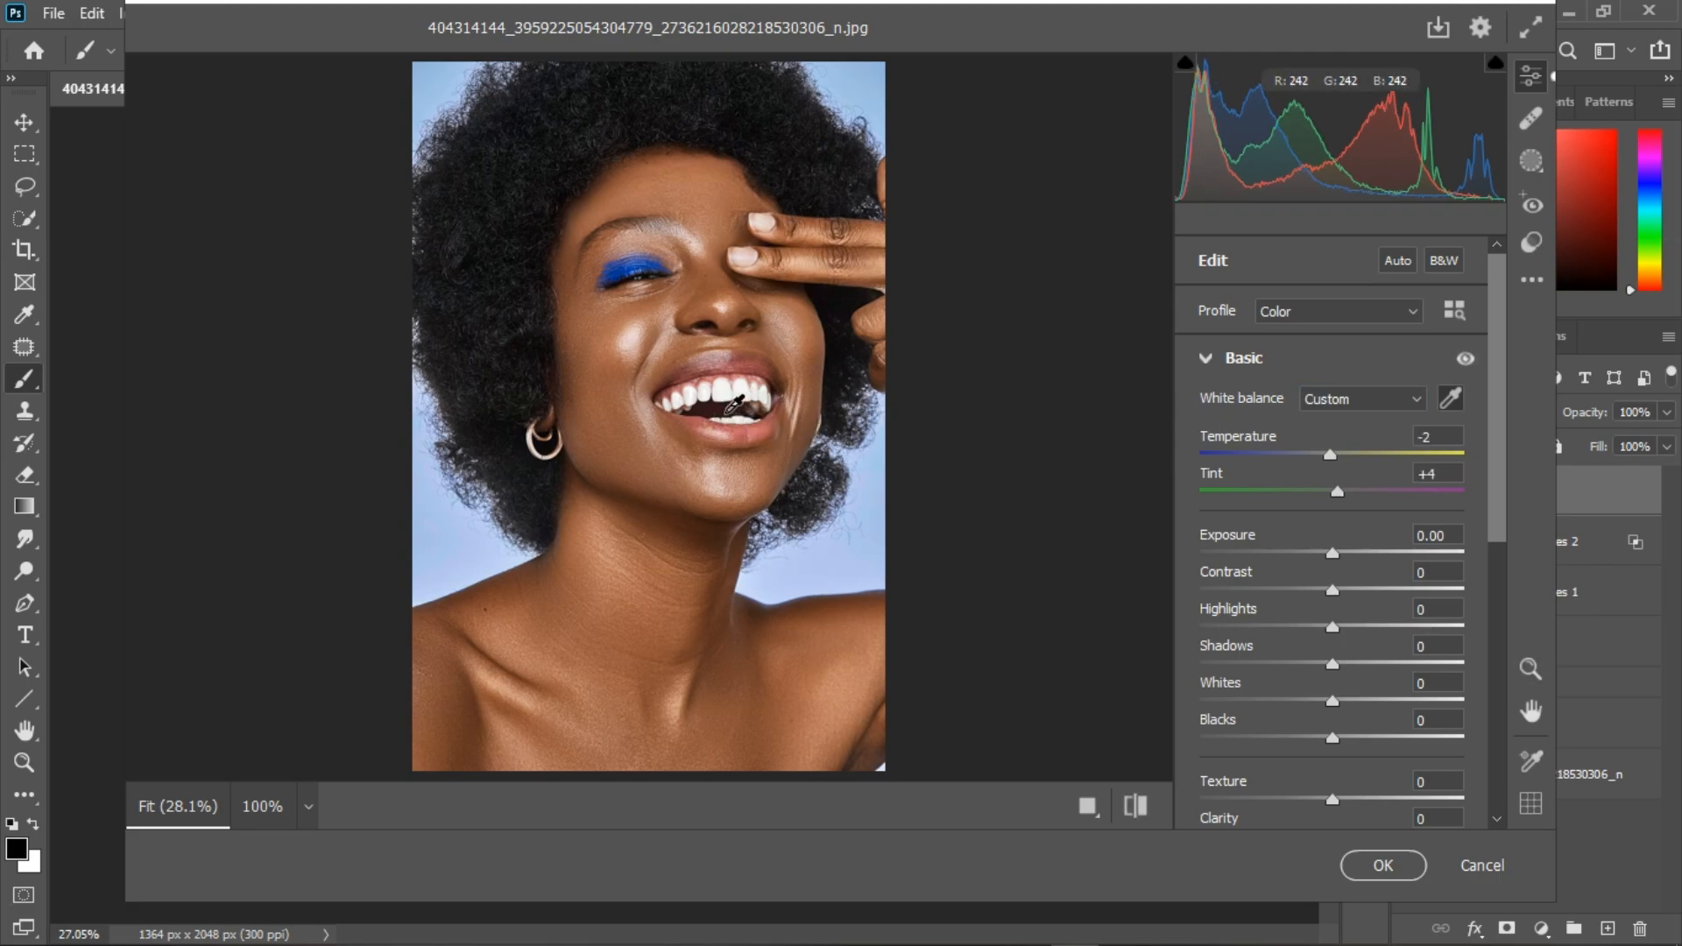